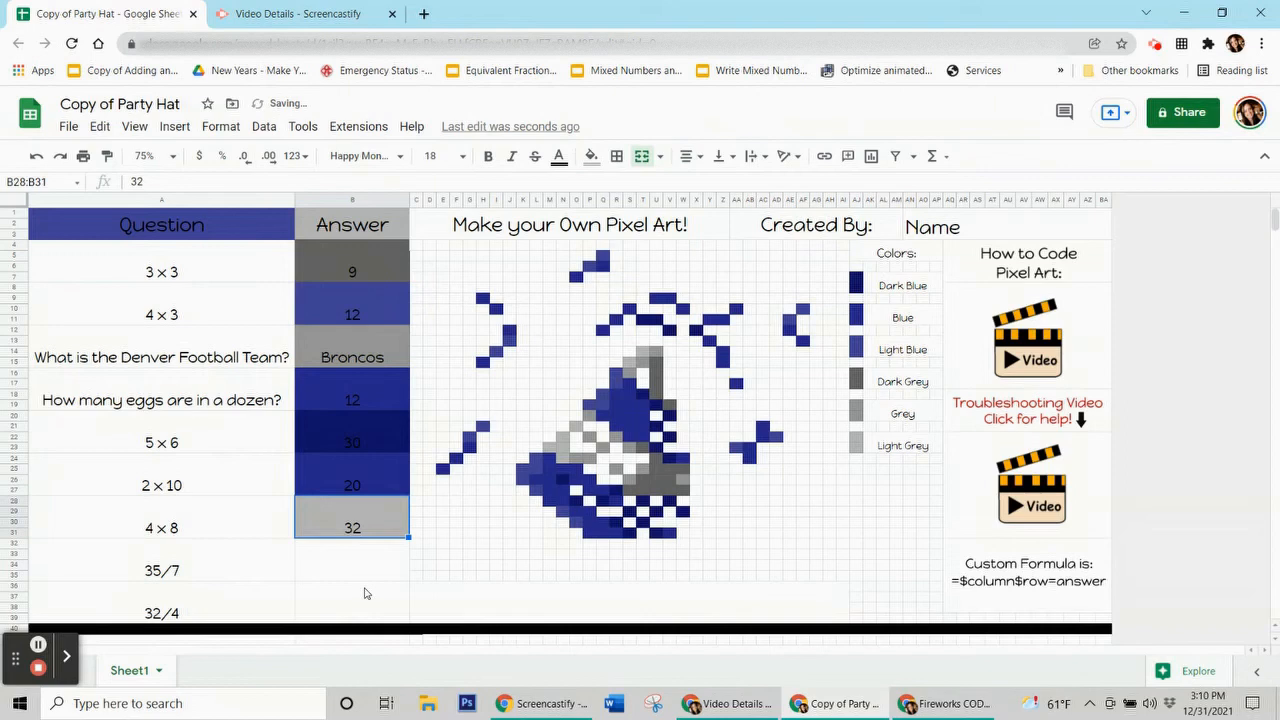
Step: Enter answers 5 and 8 in the last two answer cells
{"action": "key", "text": "Down"}
{"action": "type", "text": "5"}
{"action": "key", "text": "Return"}
{"action": "key", "text": "Down"}
{"action": "type", "text": "8"}
{"action": "key", "text": "Return"}
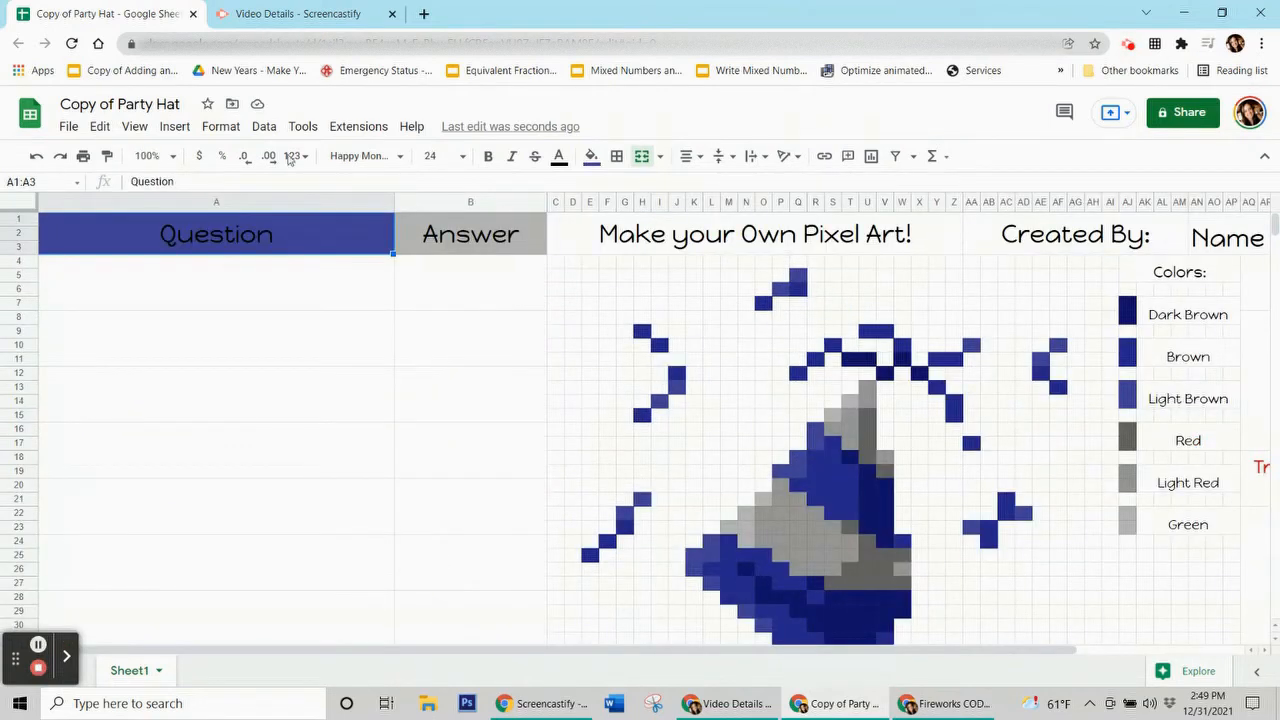
Step: Zoom to 75%, enter question 3 x 3 with answer 9, and begin 4 x 3 below
{"action": "left_click", "coordinate": [166, 156]}
{"action": "left_click", "coordinate": [160, 216]}
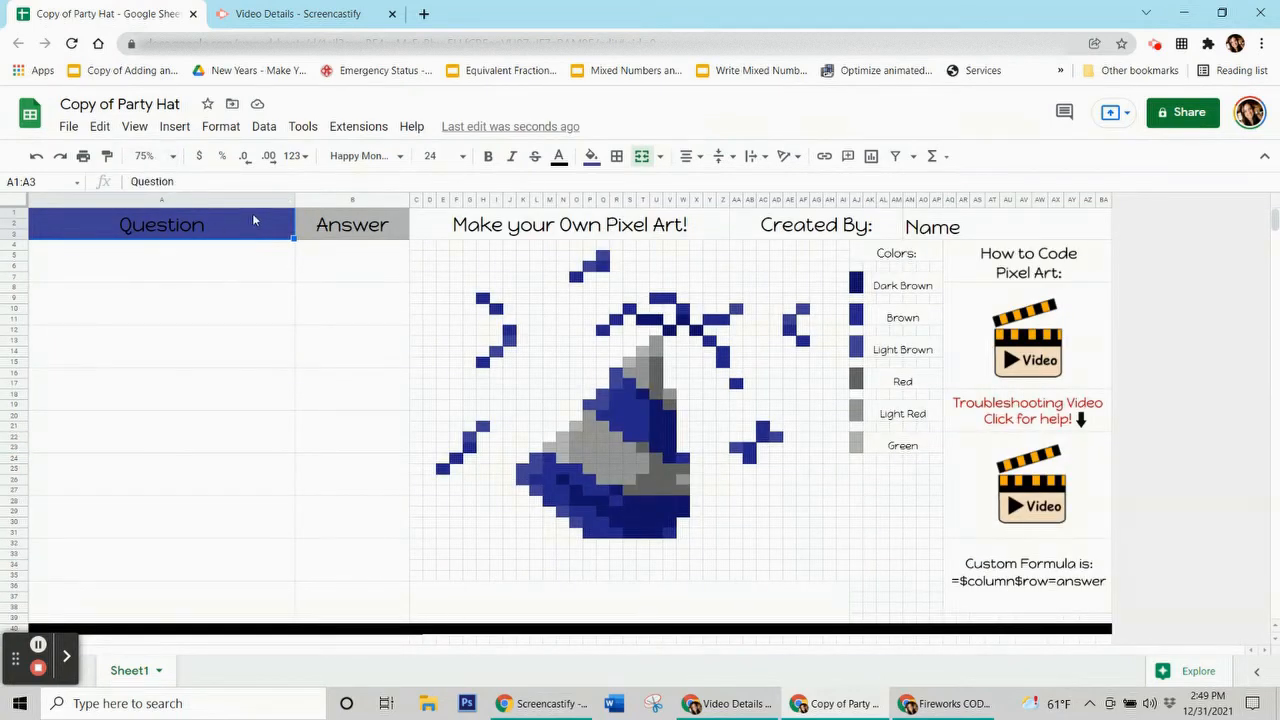
{"action": "left_click", "coordinate": [207, 264]}
{"action": "left_click", "coordinate": [184, 267]}
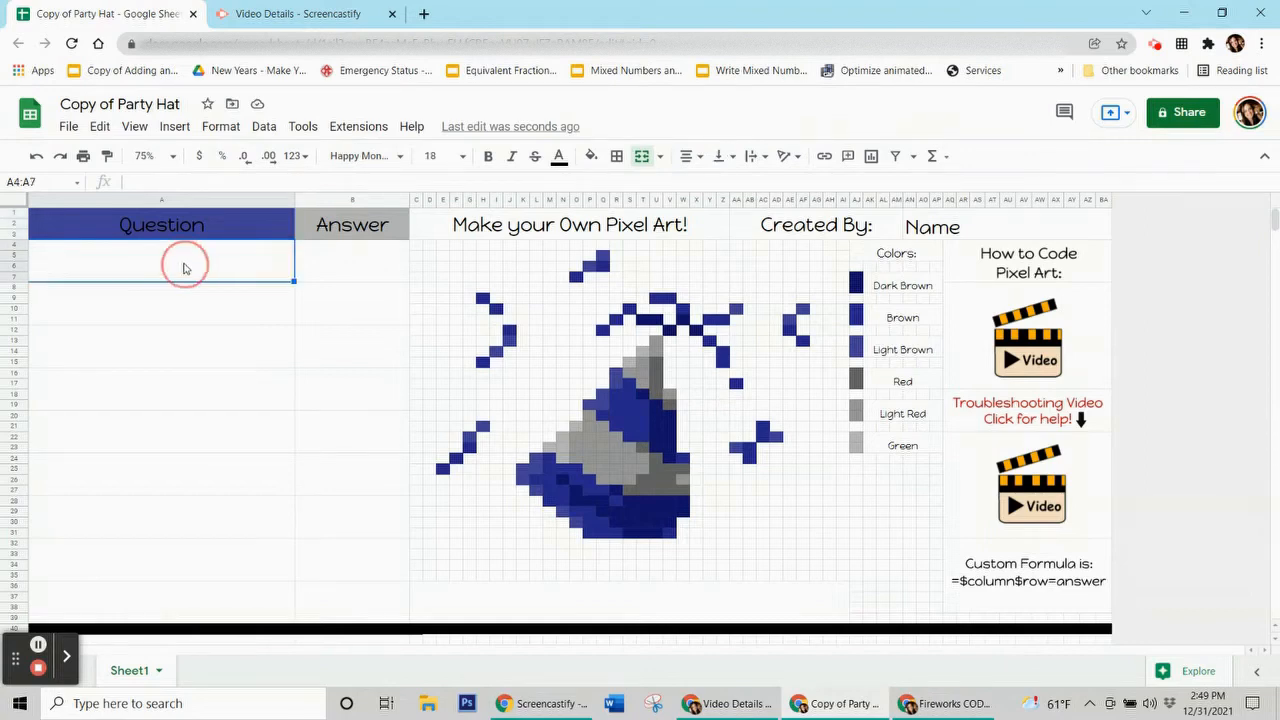
{"action": "type", "text": "3 x 3"}
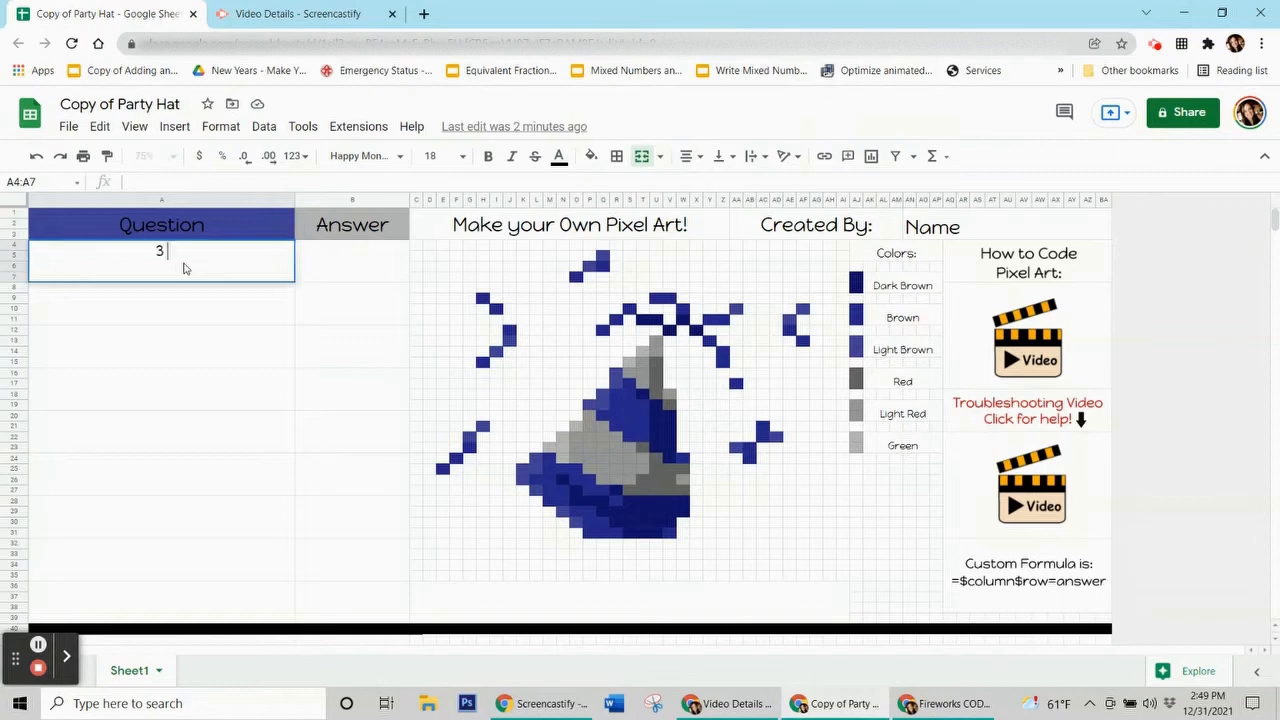
{"action": "left_click", "coordinate": [346, 277]}
{"action": "type", "text": "9"}
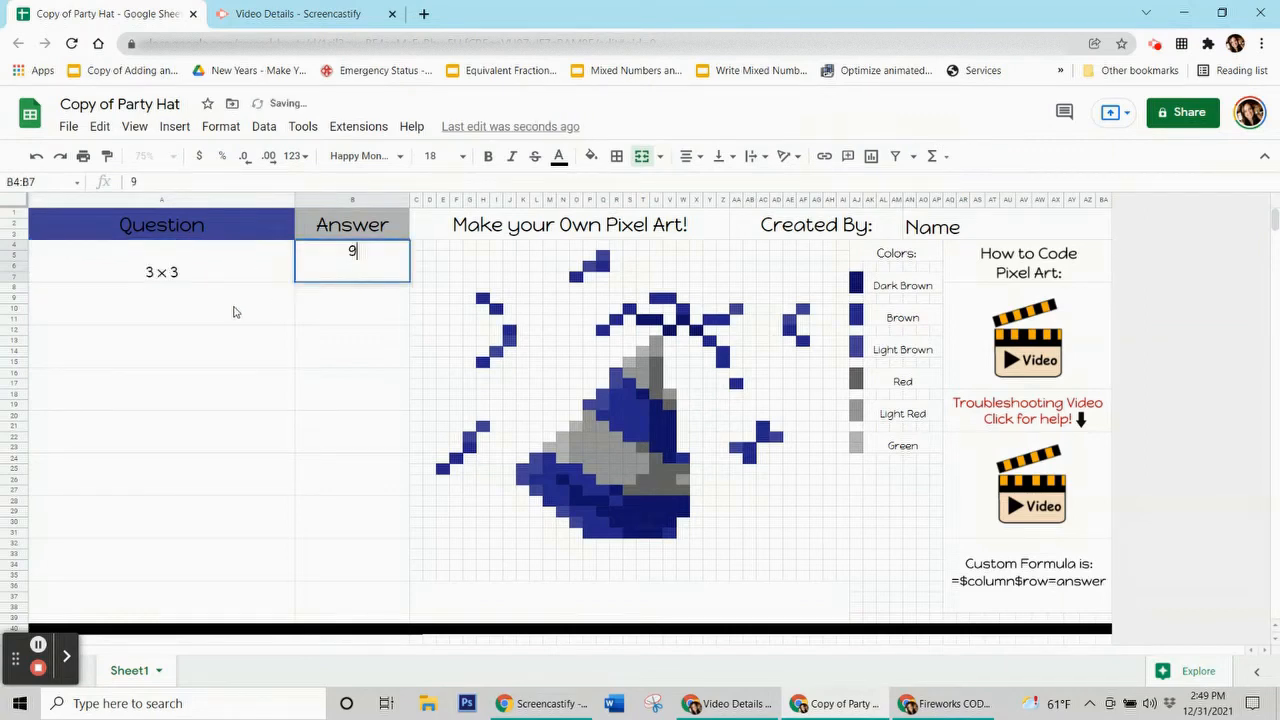
{"action": "left_click", "coordinate": [233, 312]}
{"action": "type", "text": "4 x "}
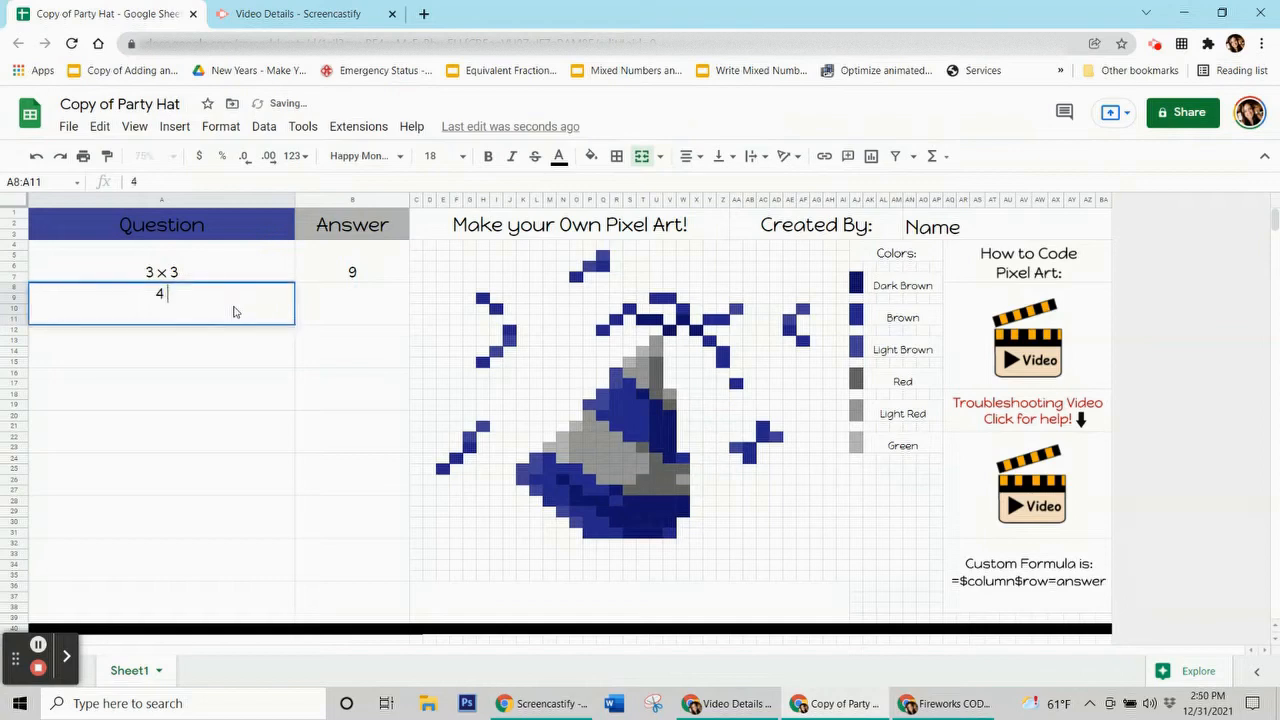
{"action": "type", "text": "3"}
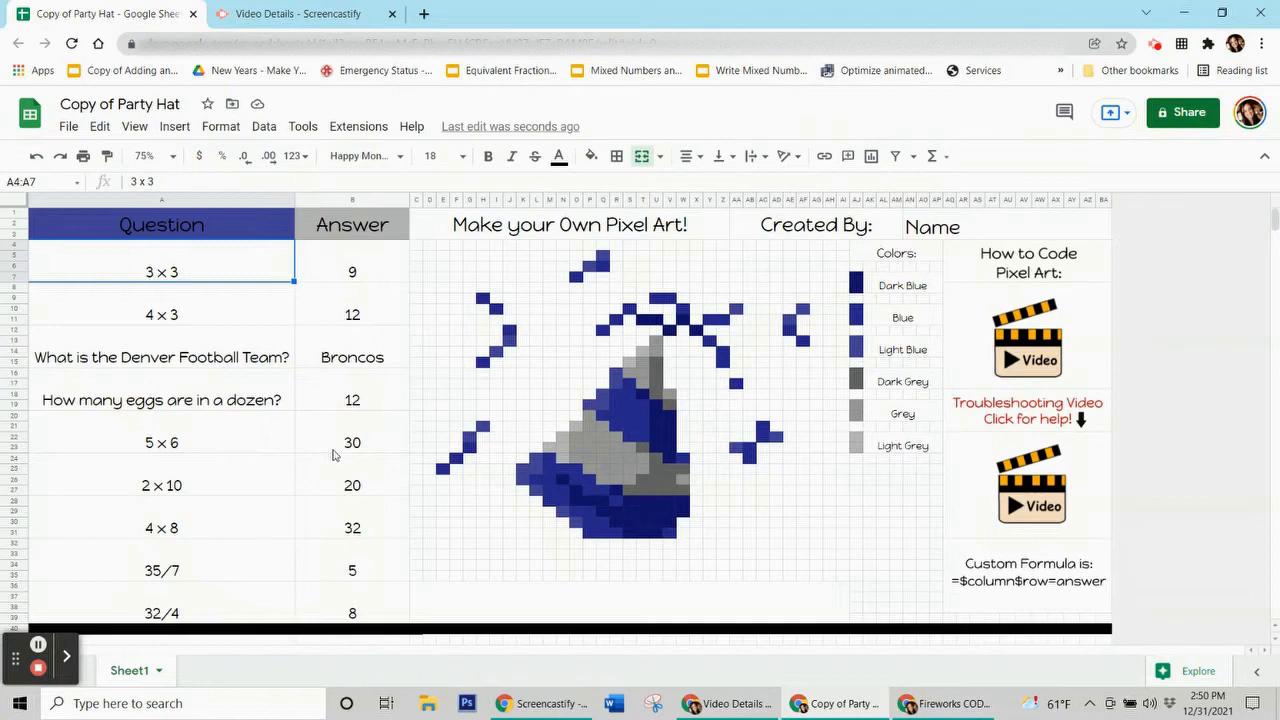
{"action": "key", "text": "Right"}
{"action": "left_click", "coordinate": [363, 322]}
{"action": "left_click", "coordinate": [360, 375]}
{"action": "left_click", "coordinate": [357, 405]}
{"action": "left_click", "coordinate": [352, 455]}
{"action": "left_click", "coordinate": [362, 495]}
{"action": "left_click", "coordinate": [378, 540]}
{"action": "left_click", "coordinate": [383, 565]}
{"action": "left_click", "coordinate": [389, 588]}
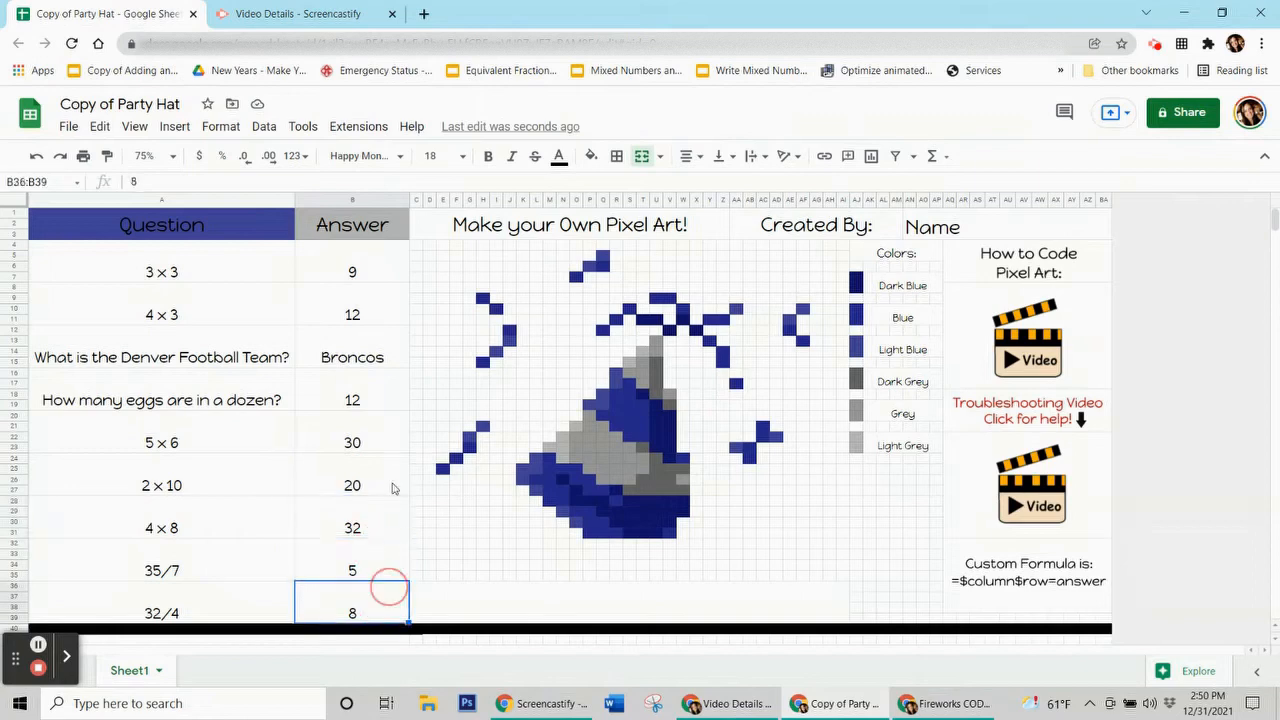
{"action": "left_click", "coordinate": [357, 258]}
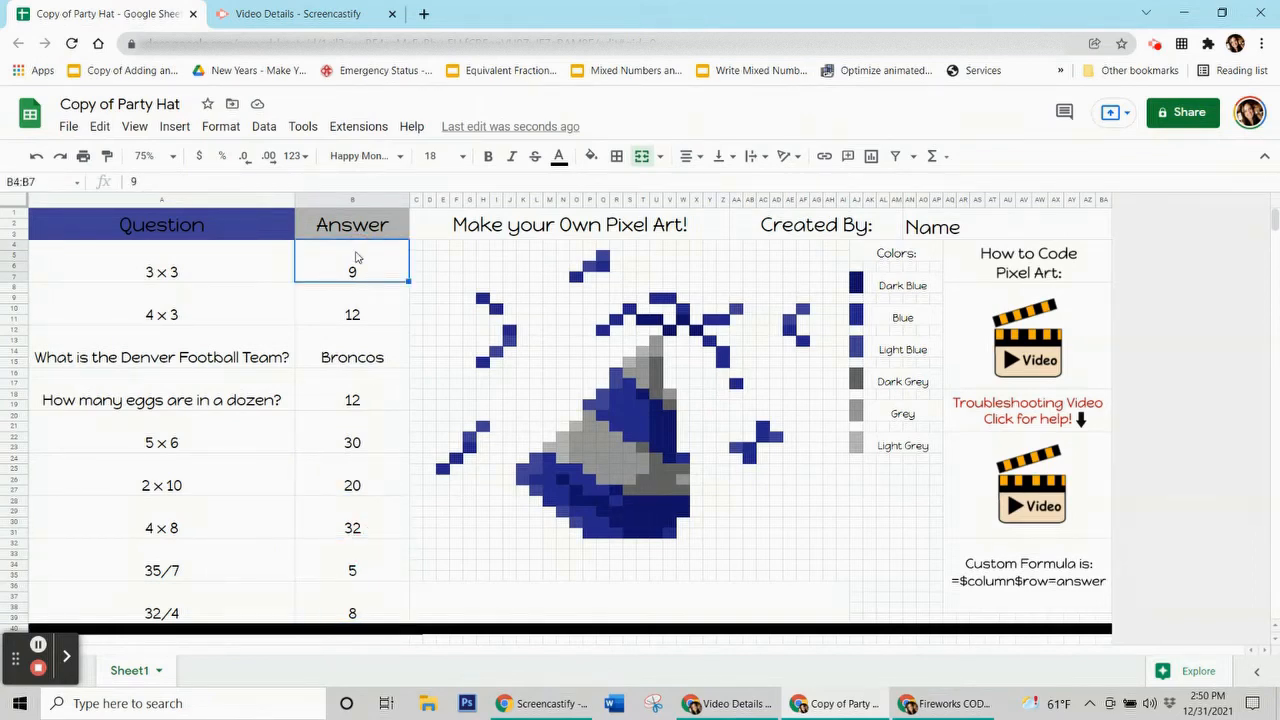
{"action": "left_click", "coordinate": [356, 258]}
{"action": "left_click", "coordinate": [340, 263]}
{"action": "left_click", "coordinate": [351, 310]}
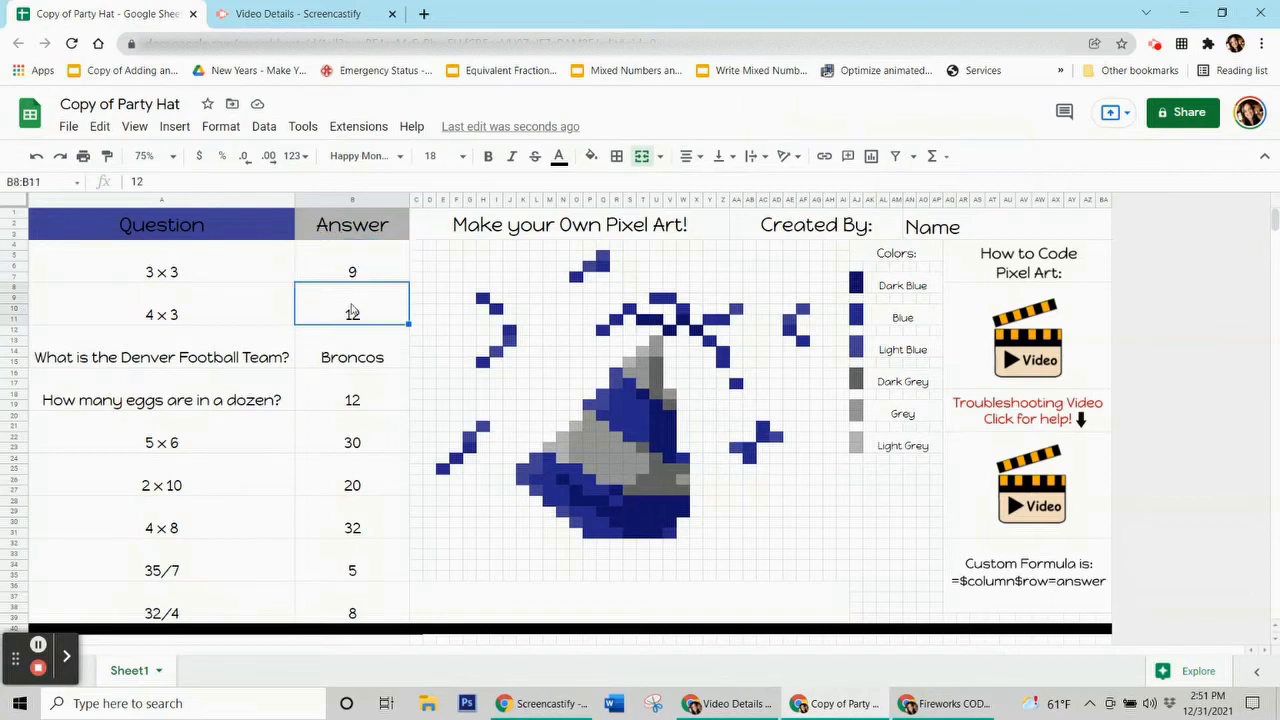
{"action": "left_click", "coordinate": [378, 260]}
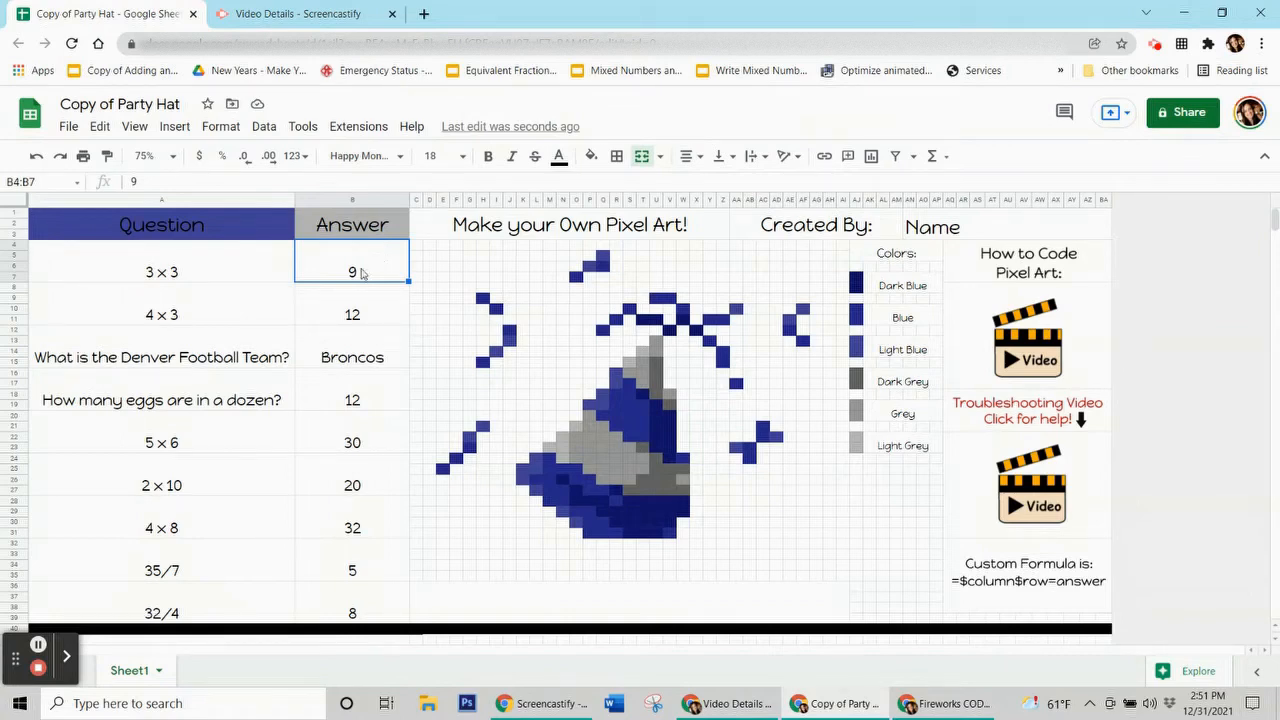
{"action": "left_click", "coordinate": [352, 200]}
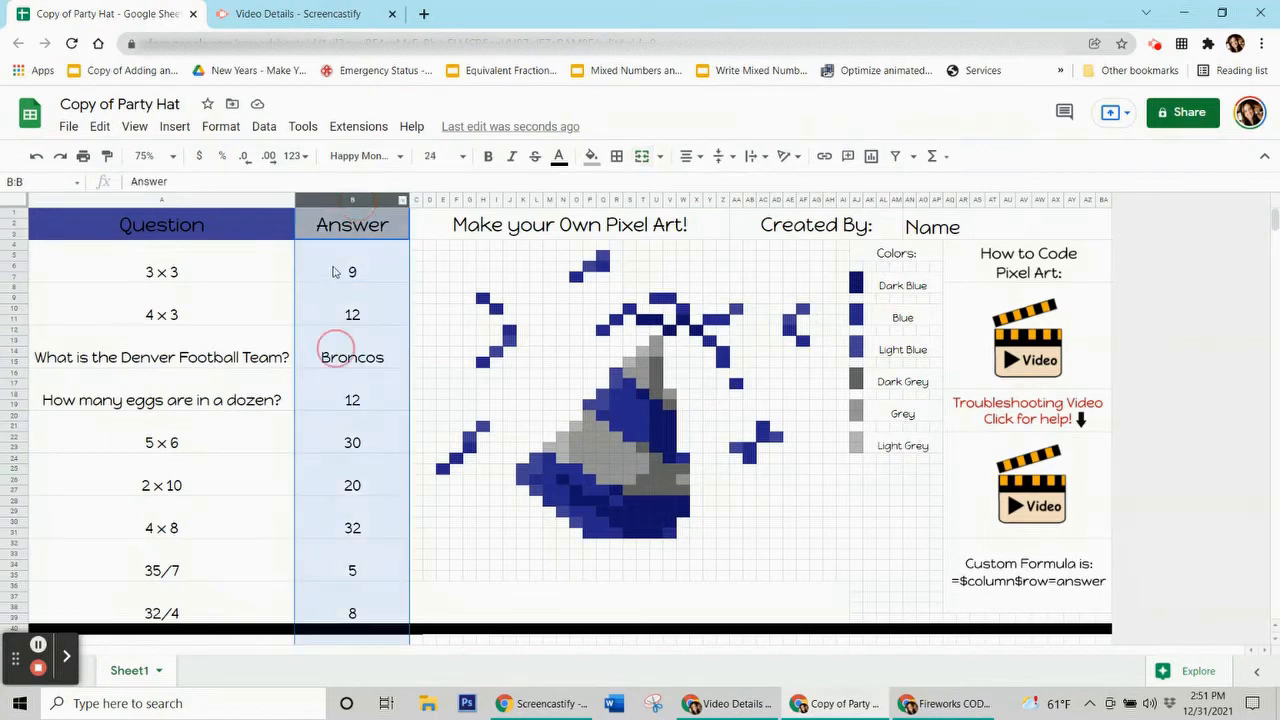
{"action": "left_click", "coordinate": [358, 262]}
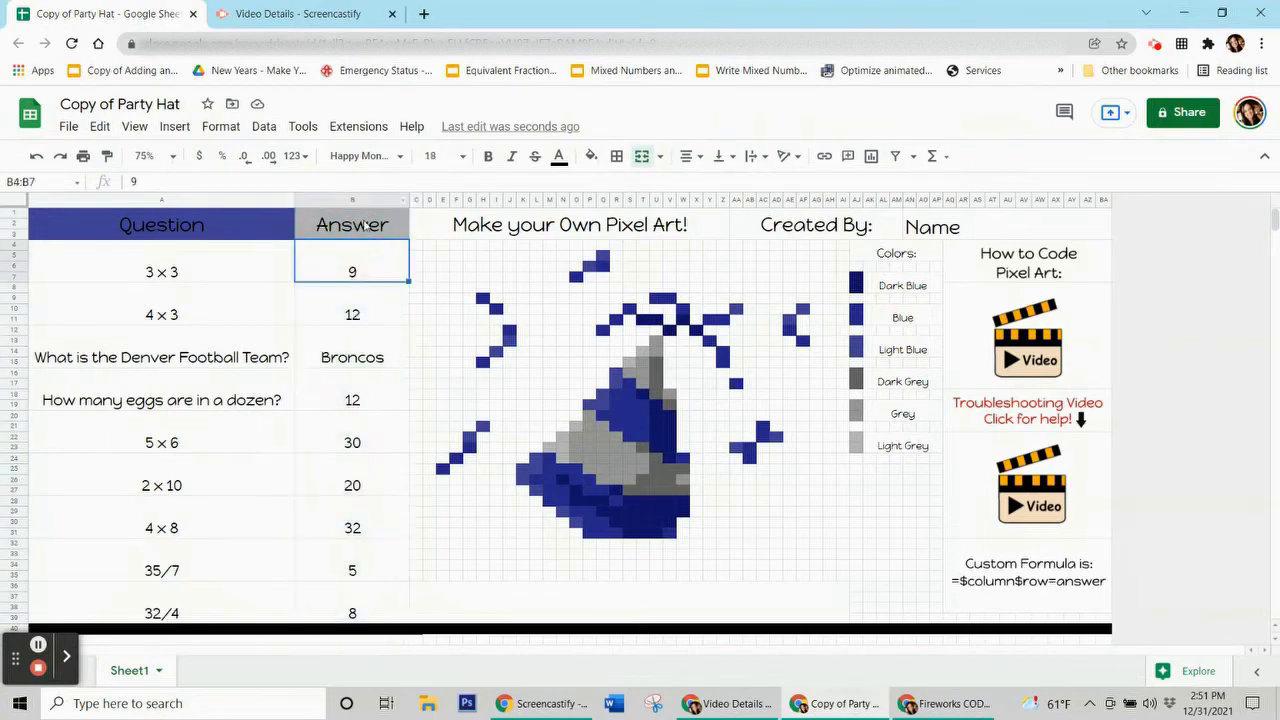
{"action": "left_click", "coordinate": [347, 258]}
{"action": "left_click", "coordinate": [339, 267]}
{"action": "left_click", "coordinate": [322, 256]}
{"action": "left_click", "coordinate": [341, 200]}
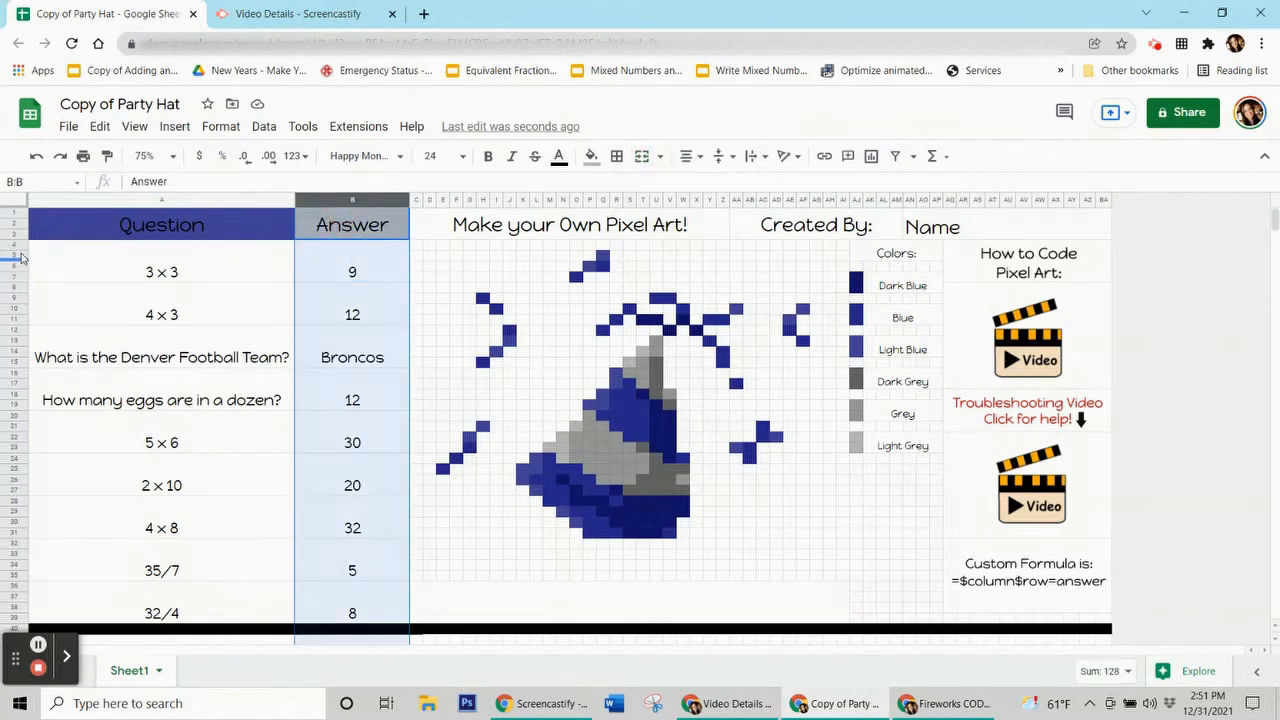
{"action": "left_click", "coordinate": [20, 250]}
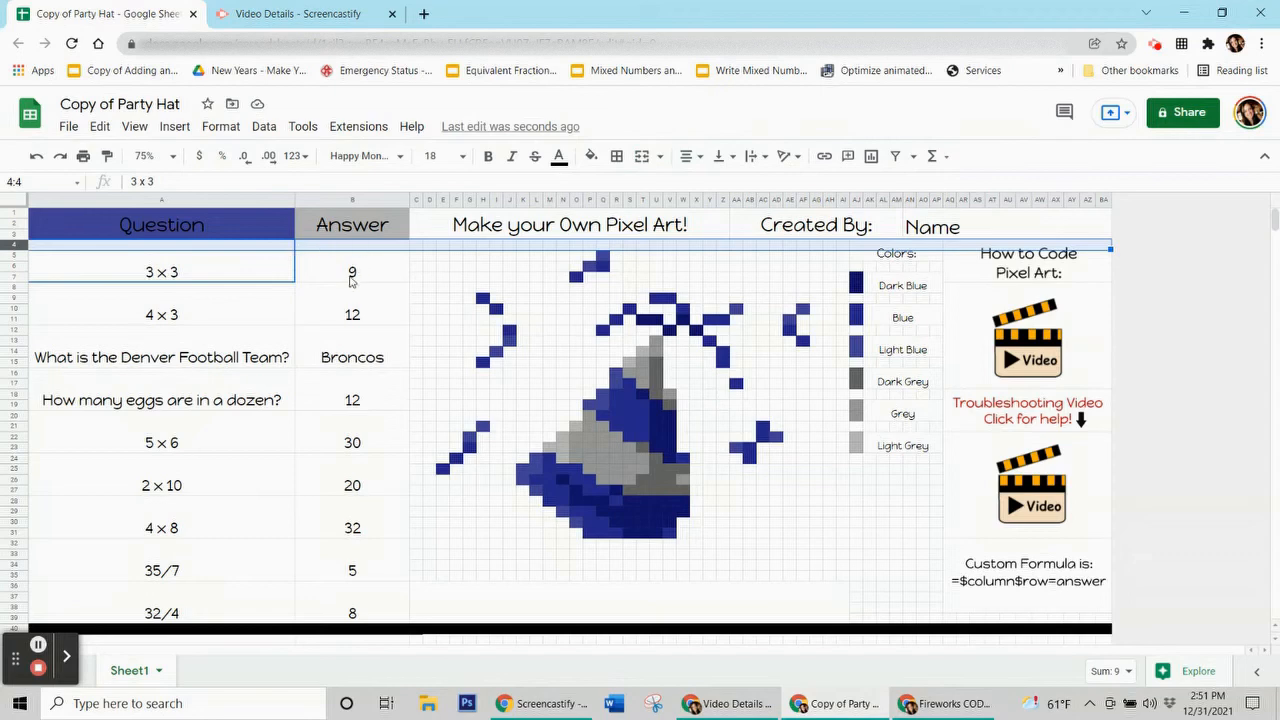
{"action": "left_click", "coordinate": [351, 282]}
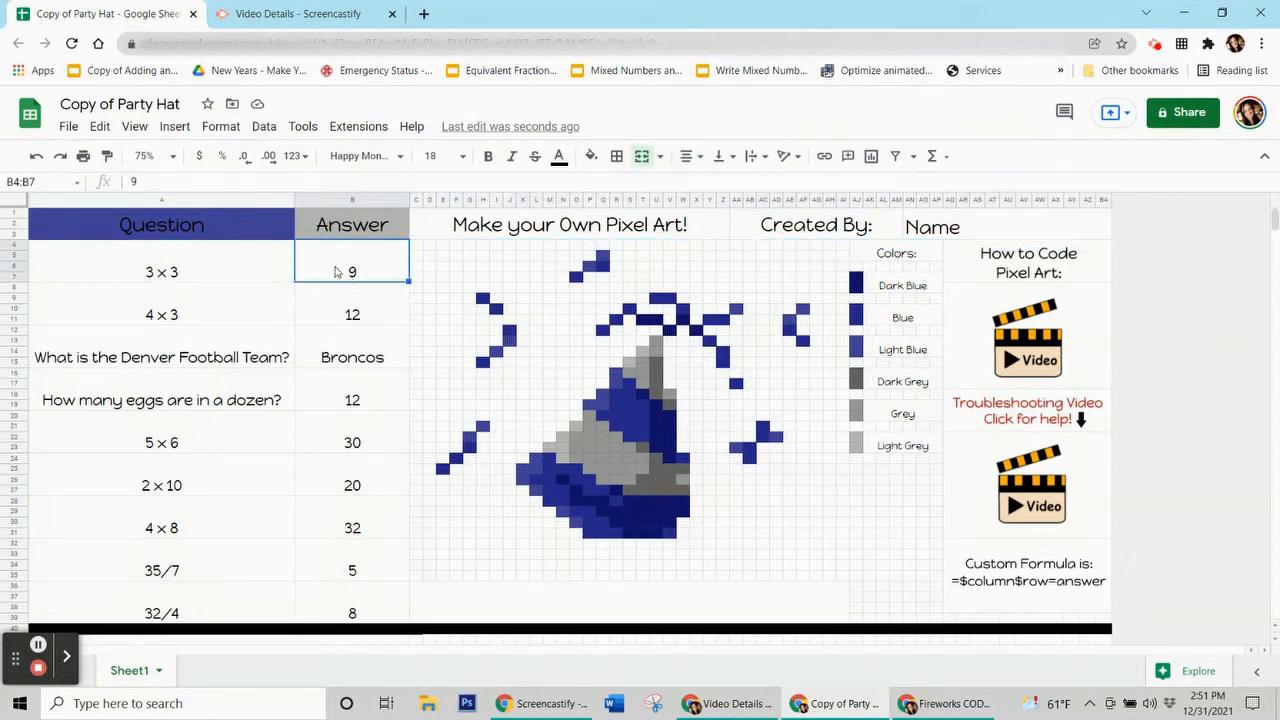
{"action": "left_click", "coordinate": [347, 315]}
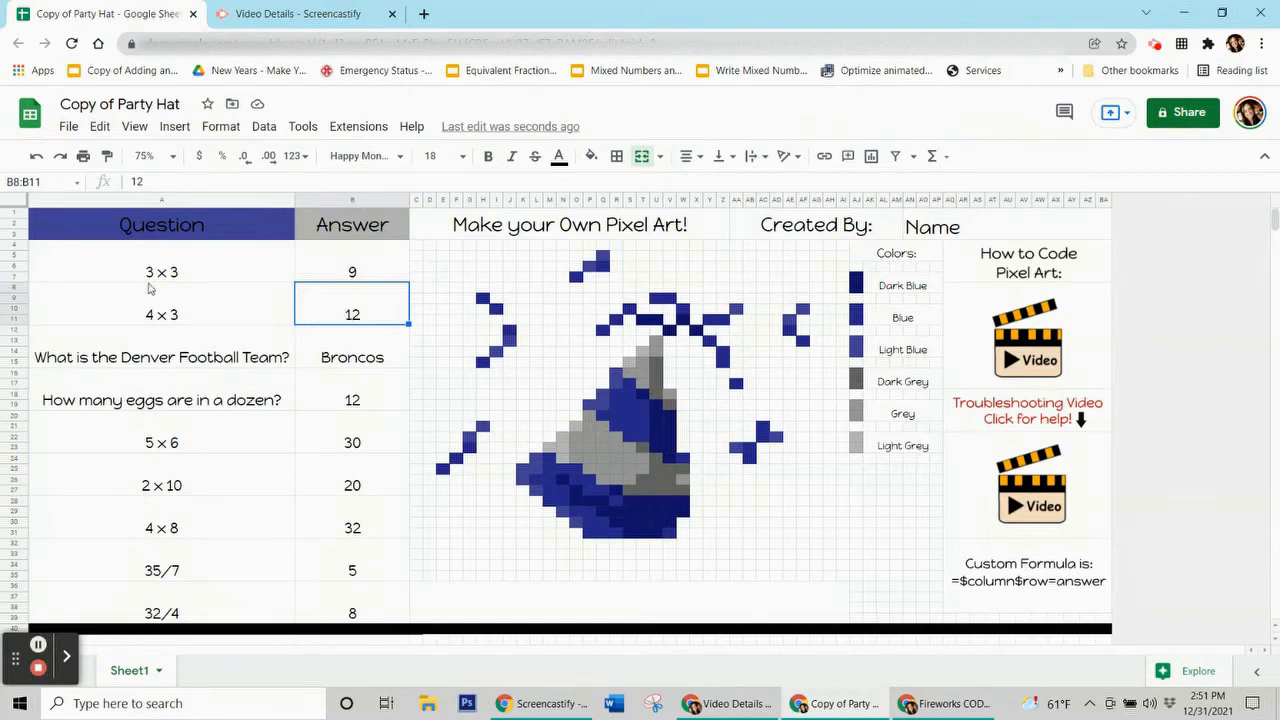
{"action": "left_click", "coordinate": [355, 312]}
{"action": "left_click", "coordinate": [347, 350]}
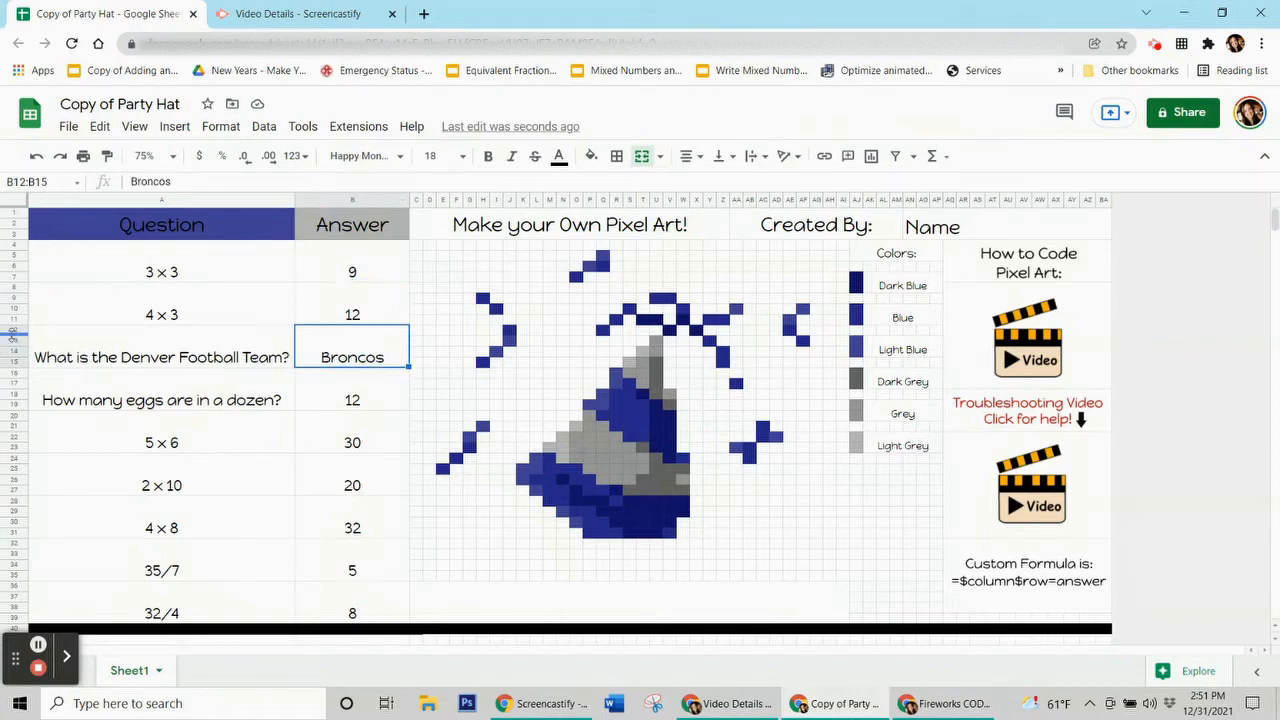
{"action": "left_click", "coordinate": [330, 325]}
{"action": "left_click", "coordinate": [329, 398]}
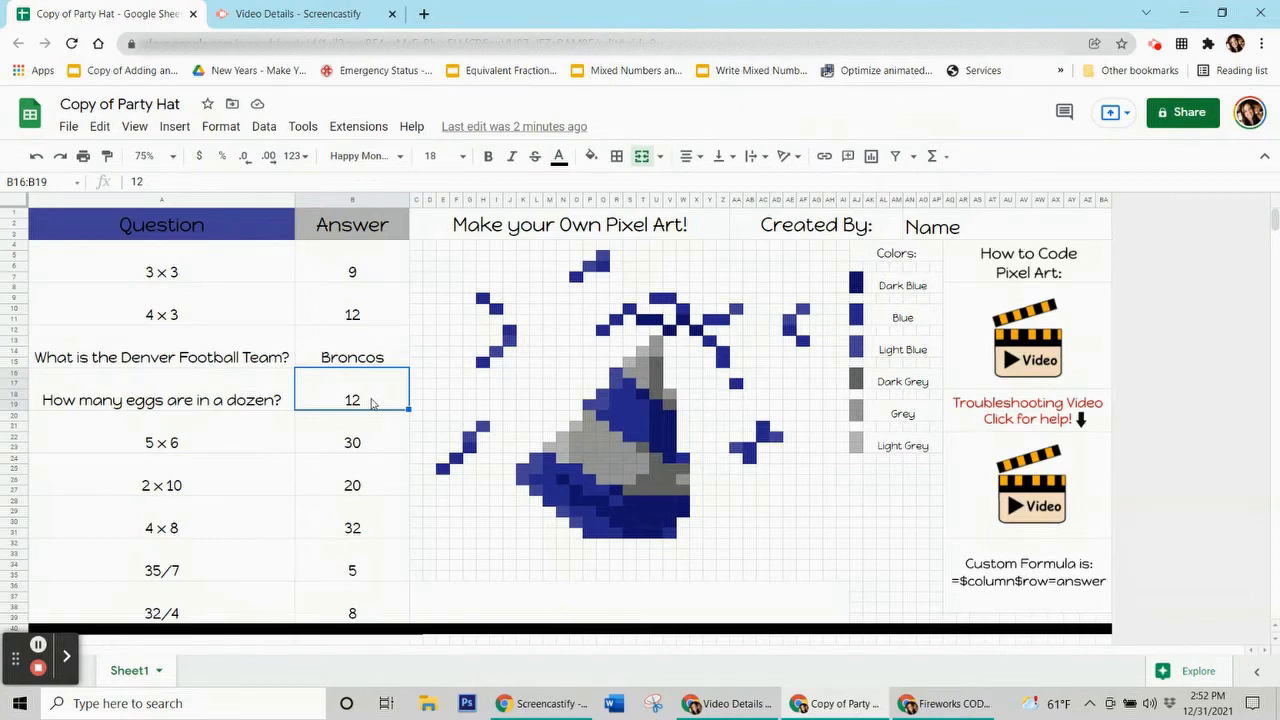
{"action": "left_click", "coordinate": [1068, 553]}
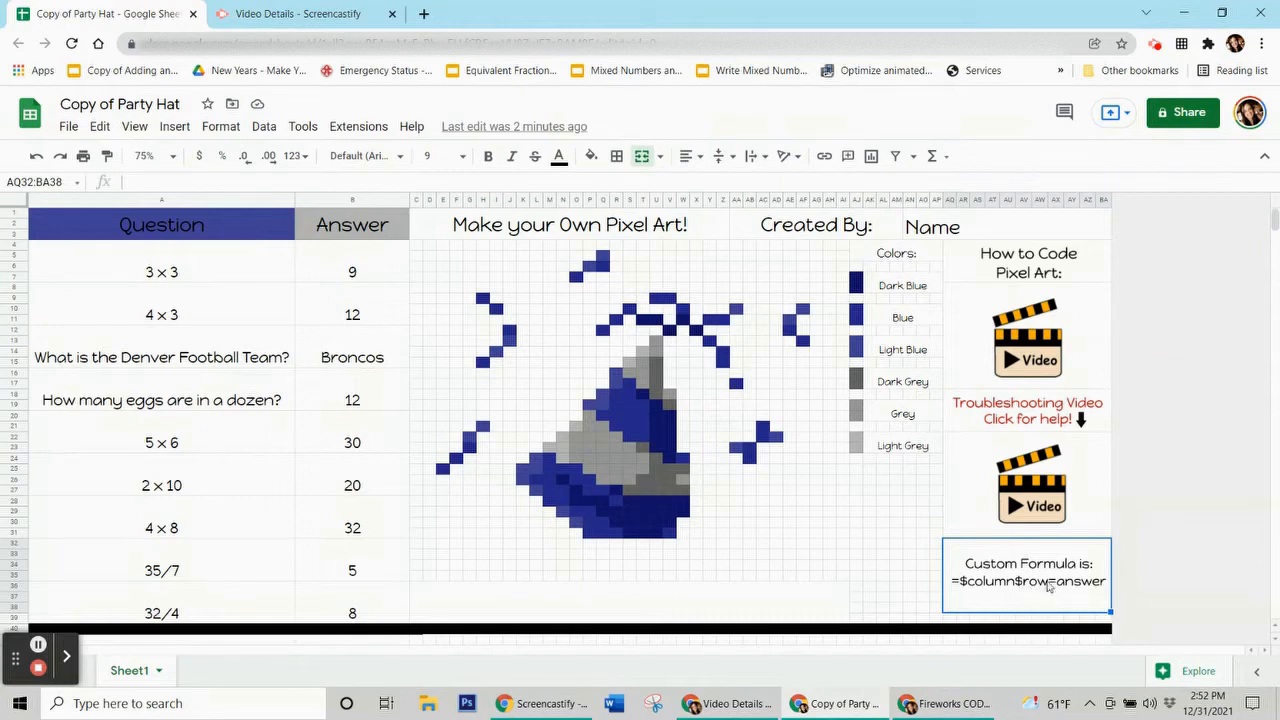
{"action": "left_click", "coordinate": [371, 271]}
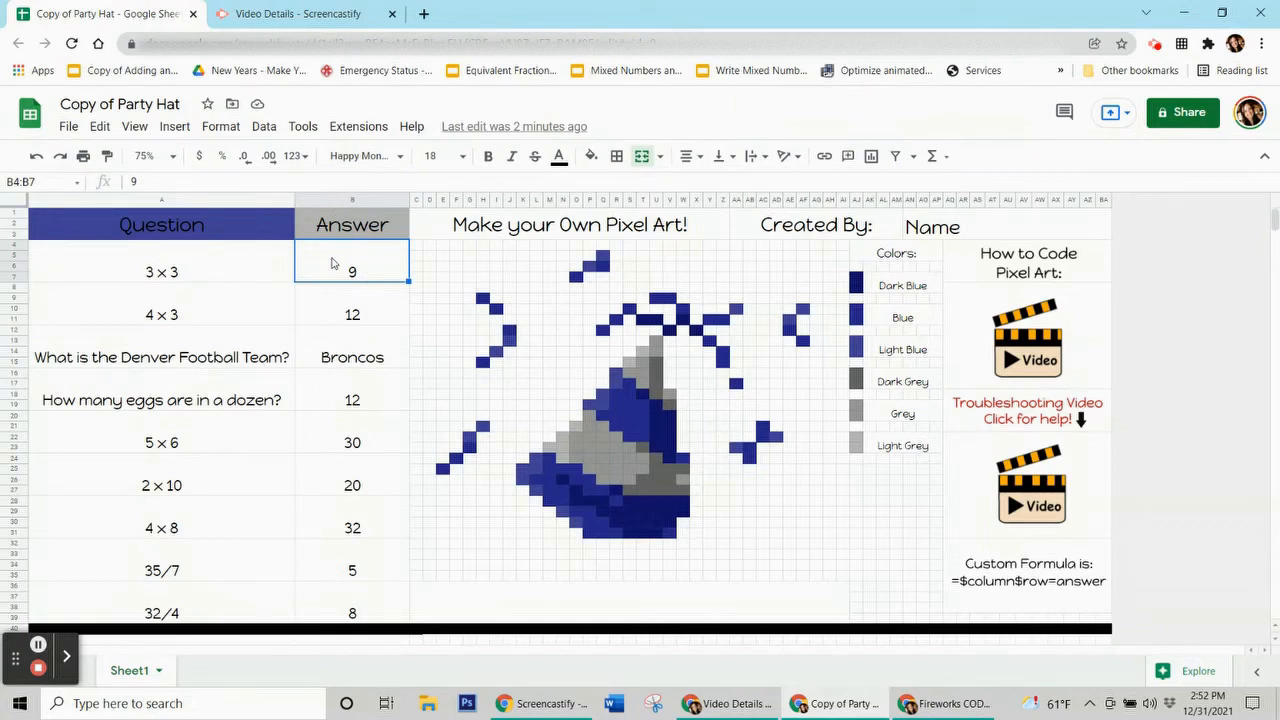
{"action": "left_click", "coordinate": [349, 315]}
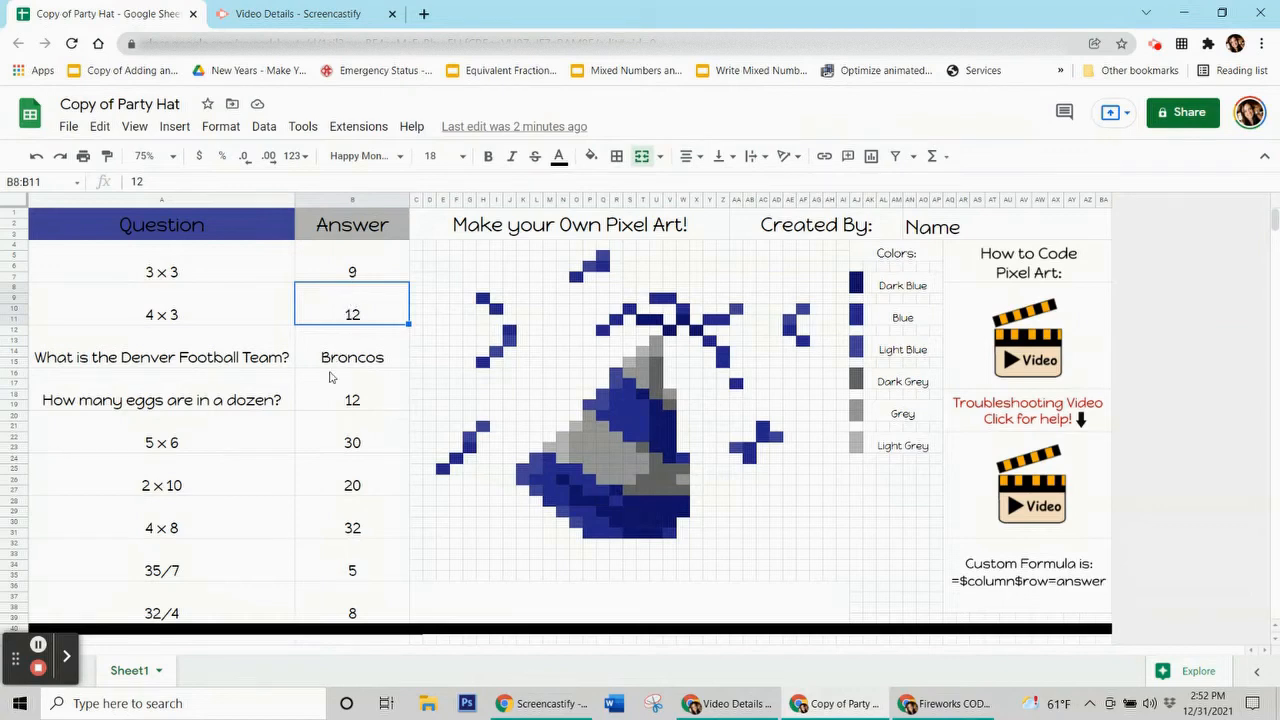
{"action": "left_click", "coordinate": [357, 278]}
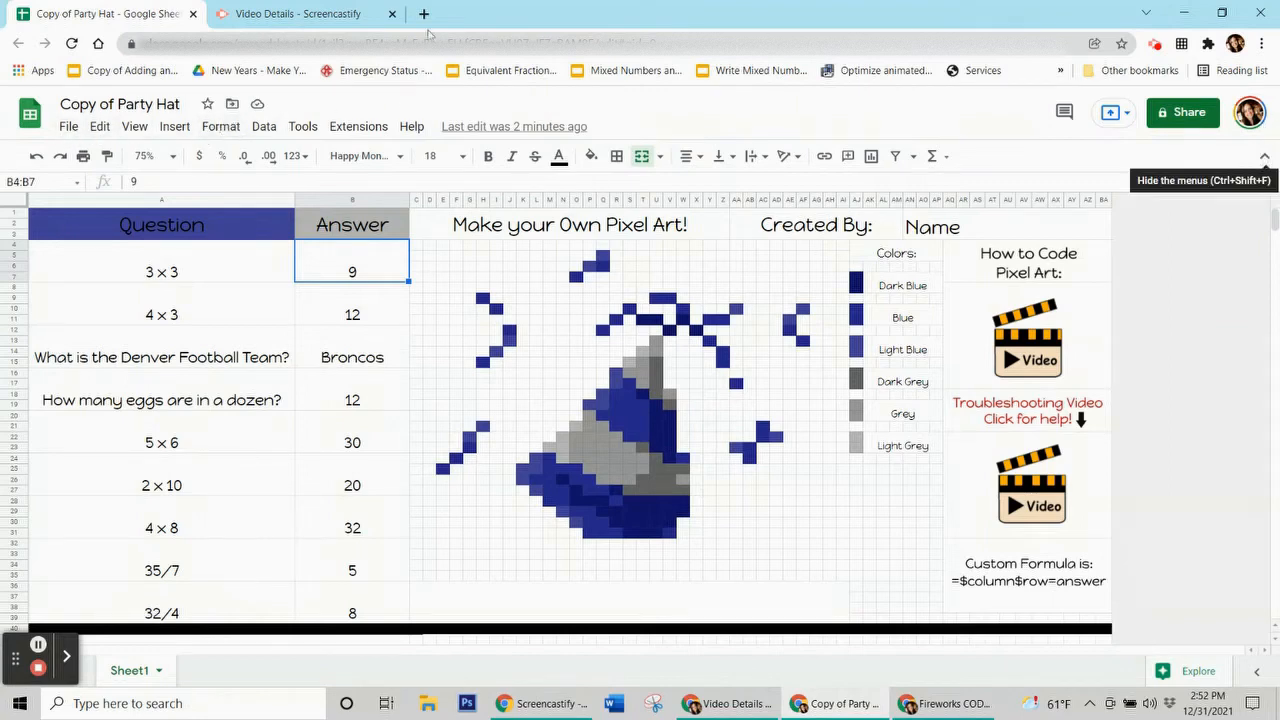
Step: Start a conditional formatting rule for B4:B7 and select a grey hat pixel
{"action": "left_click", "coordinate": [225, 132]}
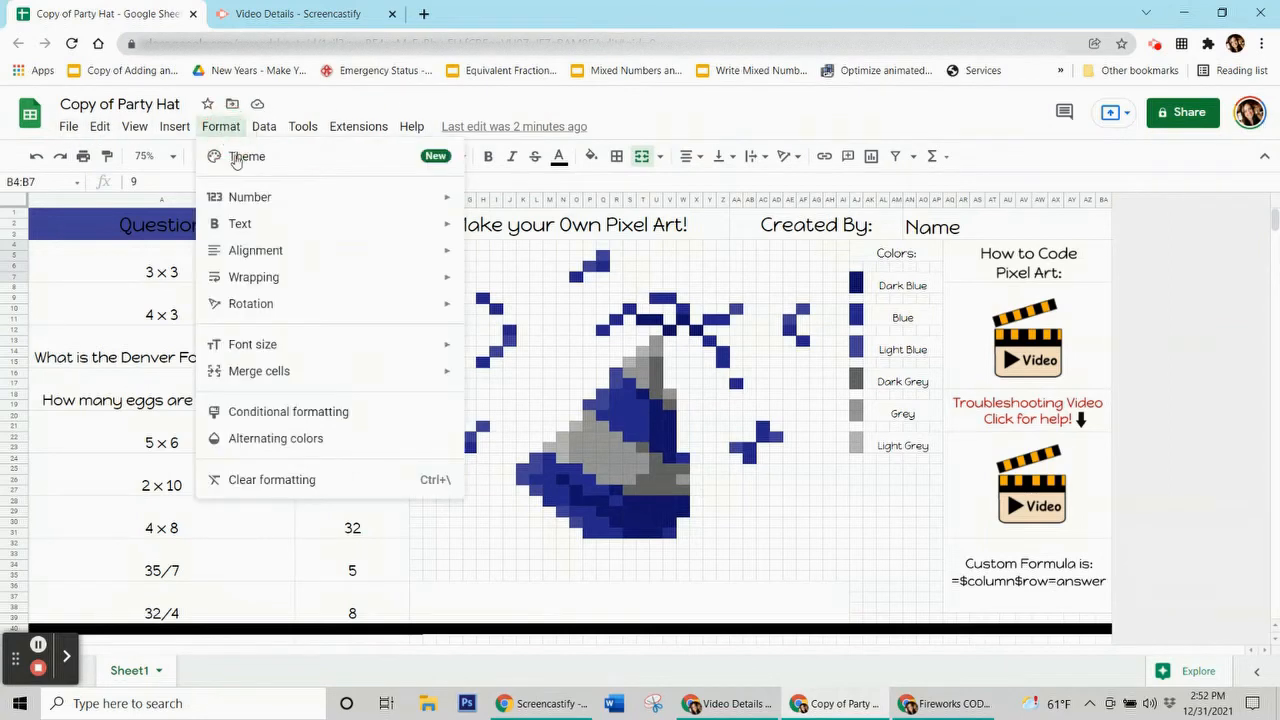
{"action": "left_click", "coordinate": [294, 420]}
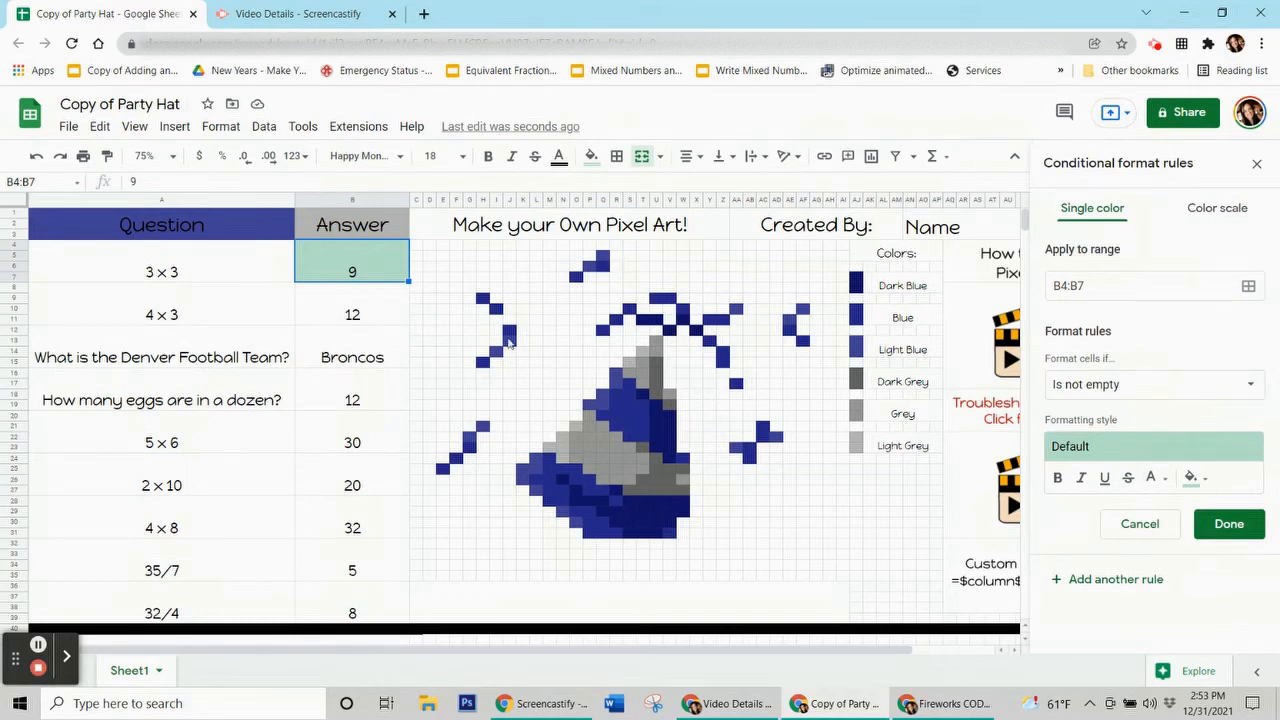
{"action": "left_click", "coordinate": [656, 479]}
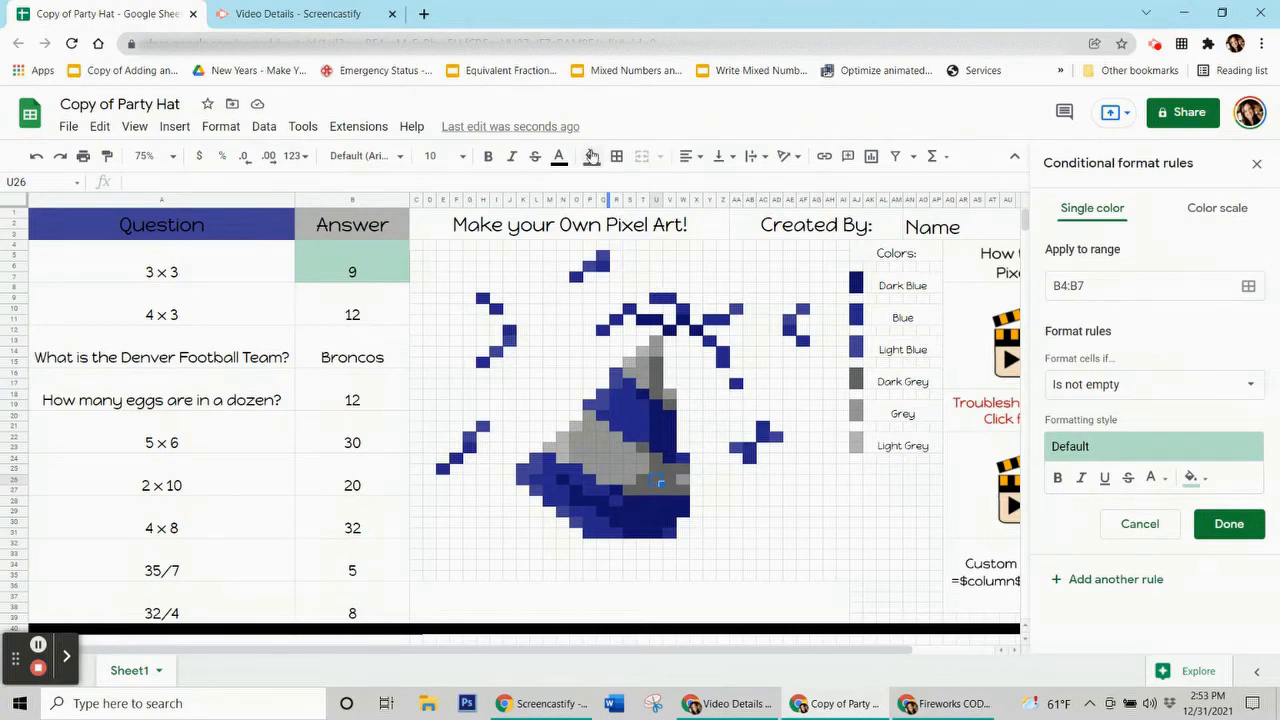
Step: Check the grey pixel's fill colour, then give the B4:B7 rule a dark grey fill
{"action": "left_click", "coordinate": [591, 156]}
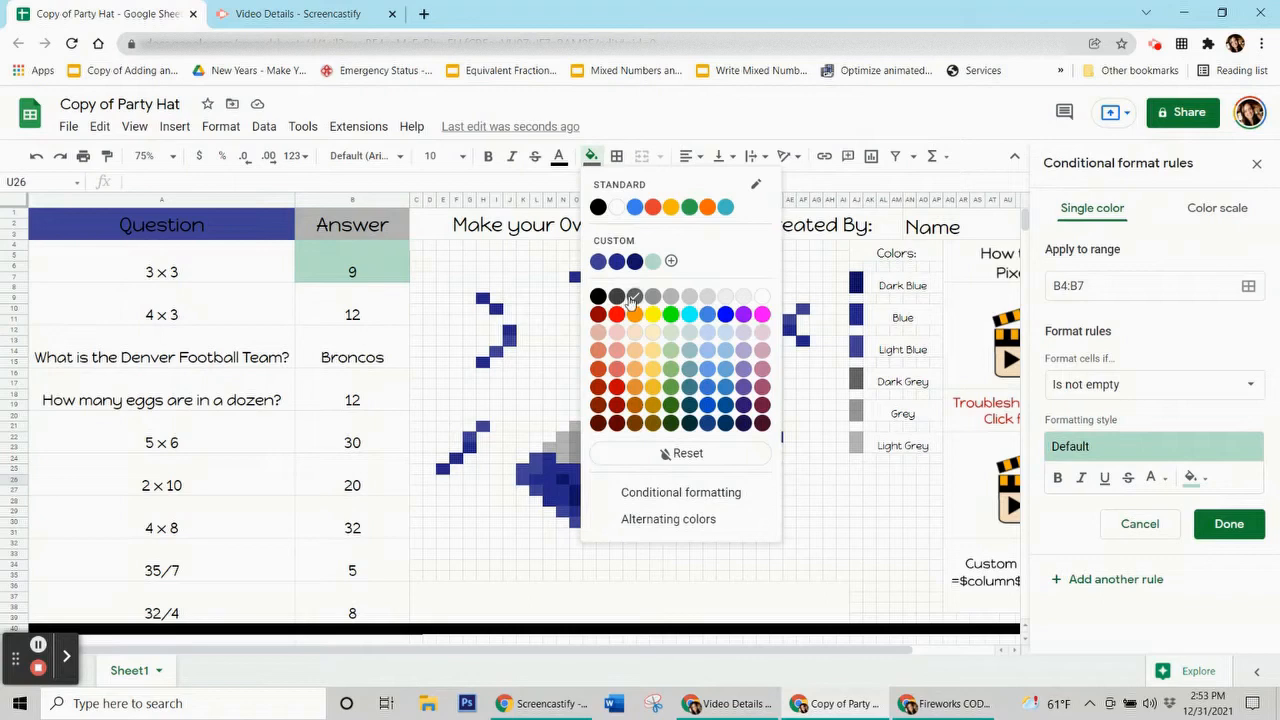
{"action": "left_click", "coordinate": [537, 553]}
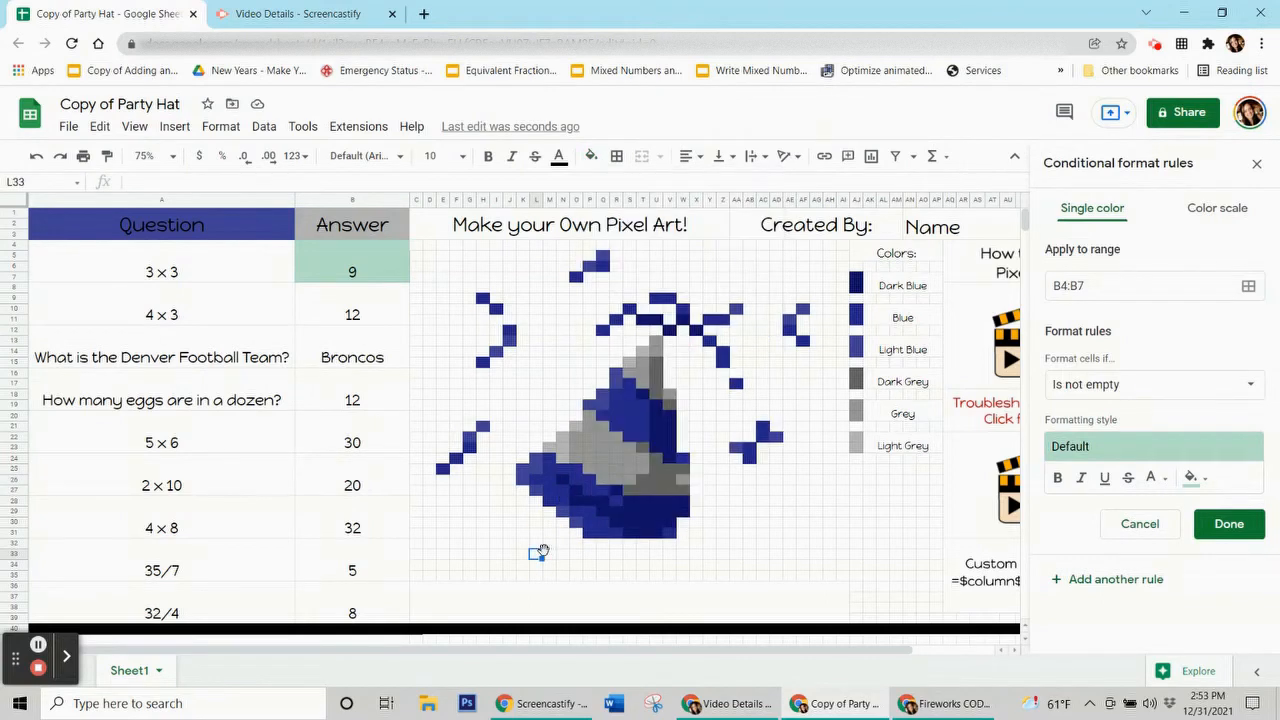
{"action": "left_click", "coordinate": [362, 280]}
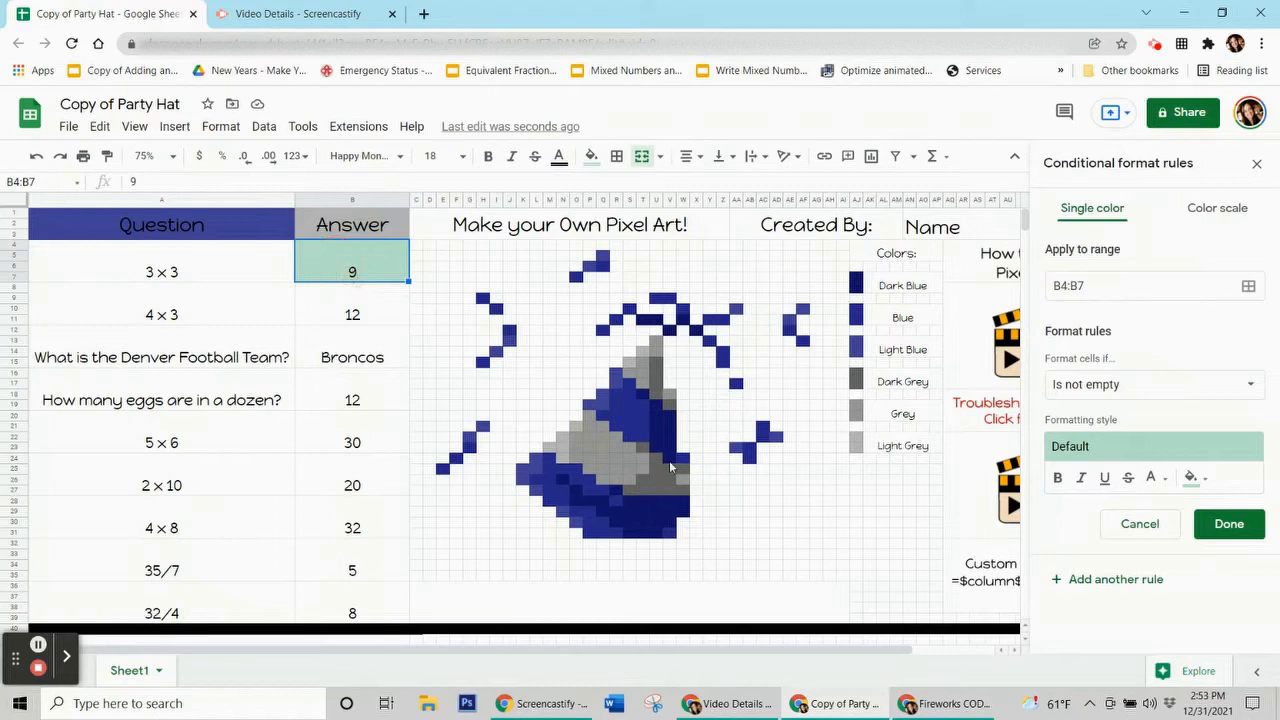
{"action": "left_click", "coordinate": [341, 273]}
{"action": "left_click", "coordinate": [1204, 480]}
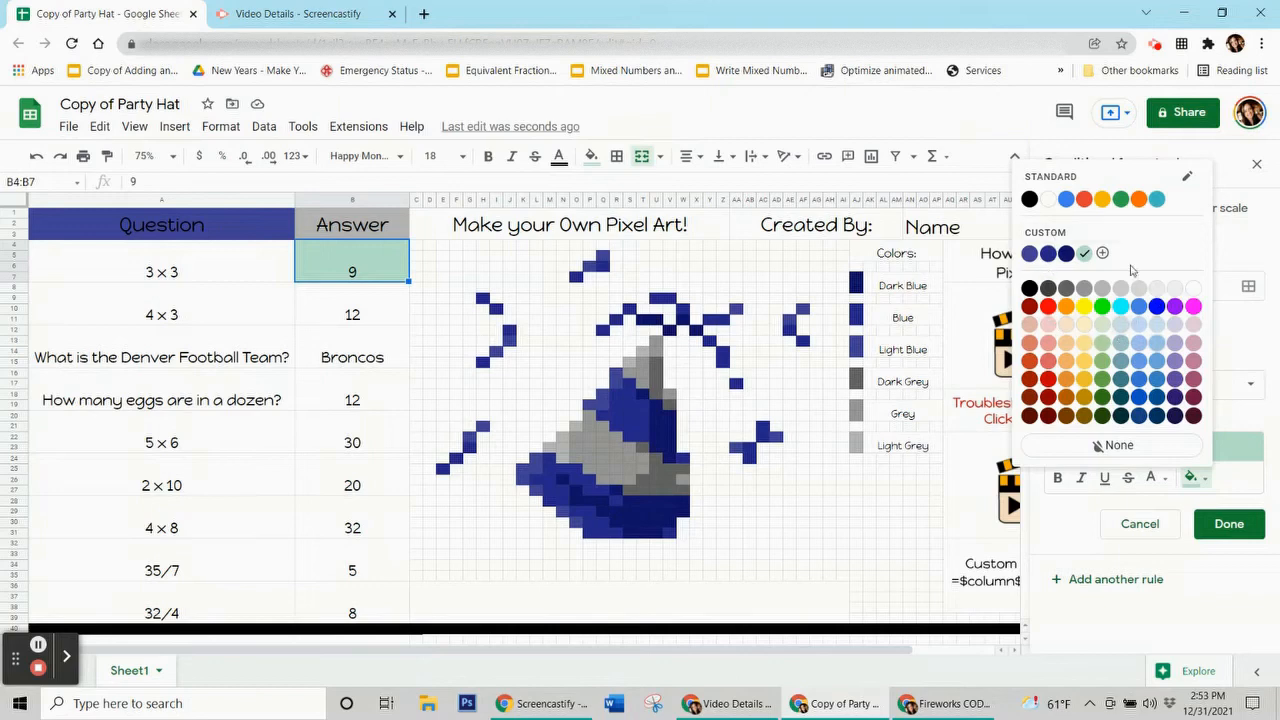
{"action": "left_click", "coordinate": [1066, 288]}
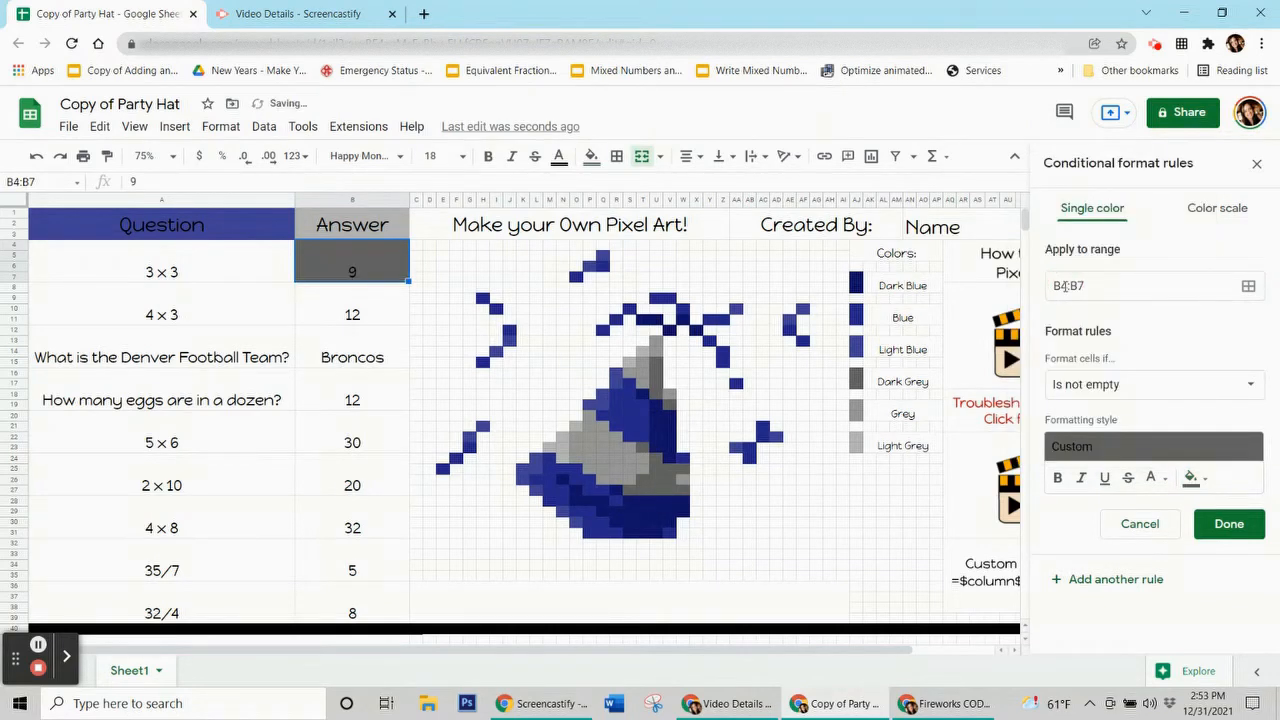
Step: Change the B4:B7 rule to 'Custom formula is' =$B$4=9 and save it
{"action": "left_click", "coordinate": [1128, 394]}
{"action": "left_click", "coordinate": [1223, 389]}
{"action": "left_click", "coordinate": [1221, 389]}
{"action": "scroll", "coordinate": [1159, 430], "scroll_direction": "down", "scroll_amount": 3}
{"action": "left_click", "coordinate": [1152, 650]}
{"action": "left_click", "coordinate": [1097, 432]}
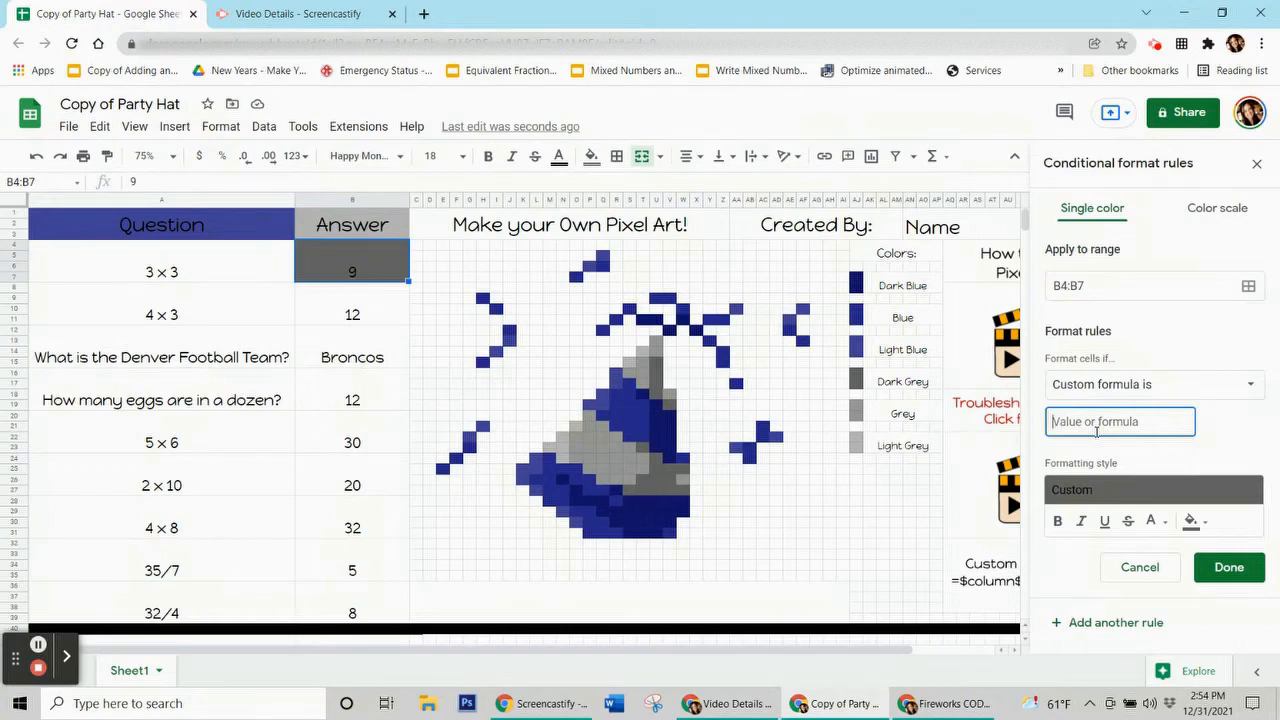
{"action": "type", "text": "="}
{"action": "type", "text": "=9"}
{"action": "double_click", "coordinate": [1095, 421]}
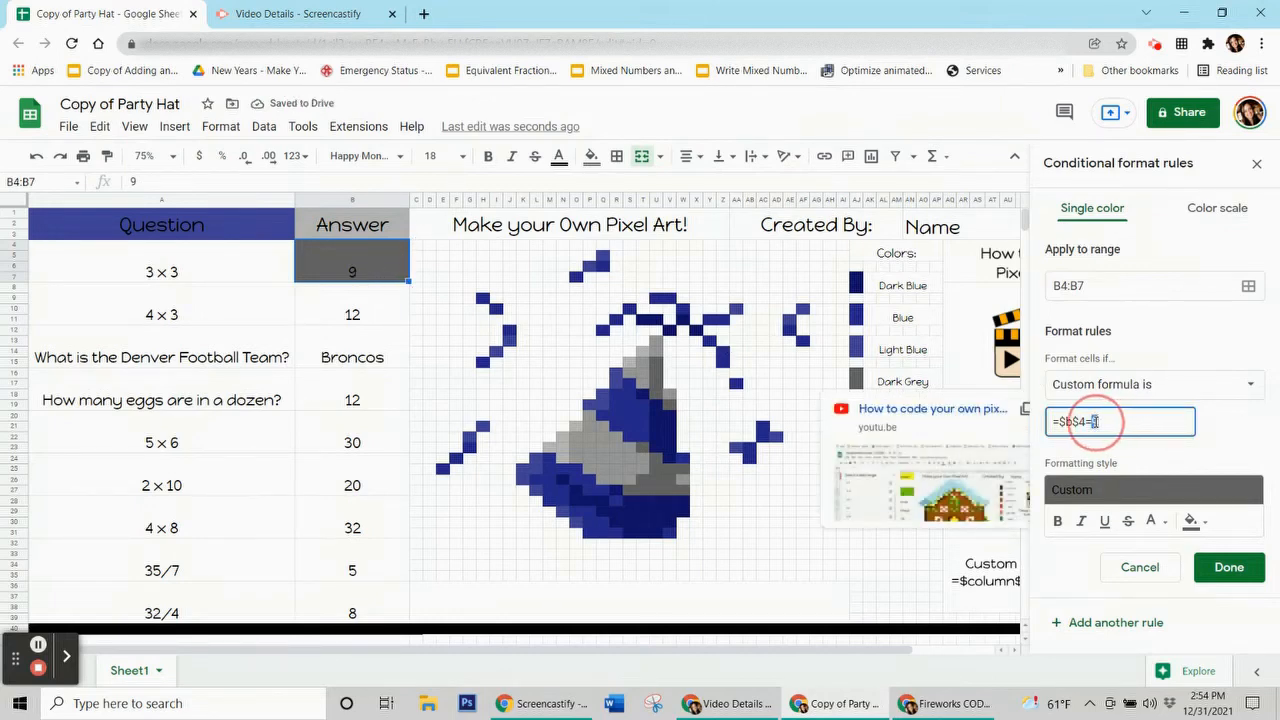
{"action": "left_click", "coordinate": [1110, 424]}
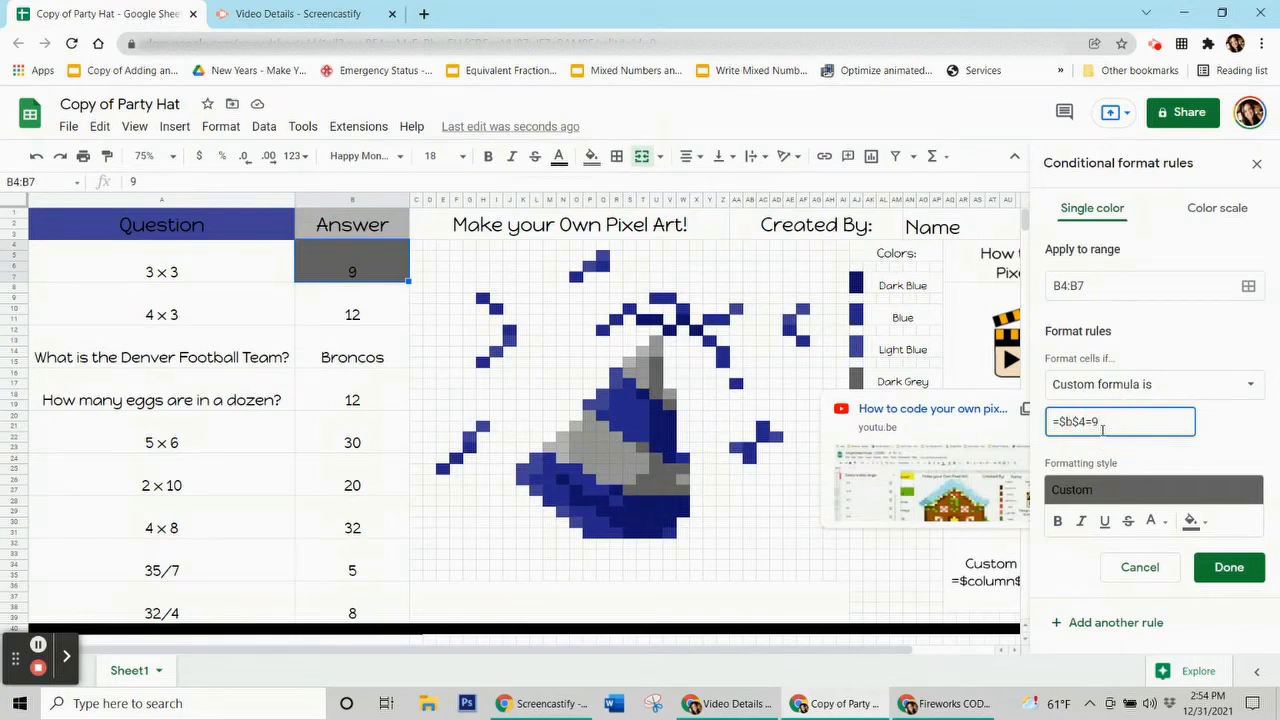
{"action": "left_click", "coordinate": [1229, 567]}
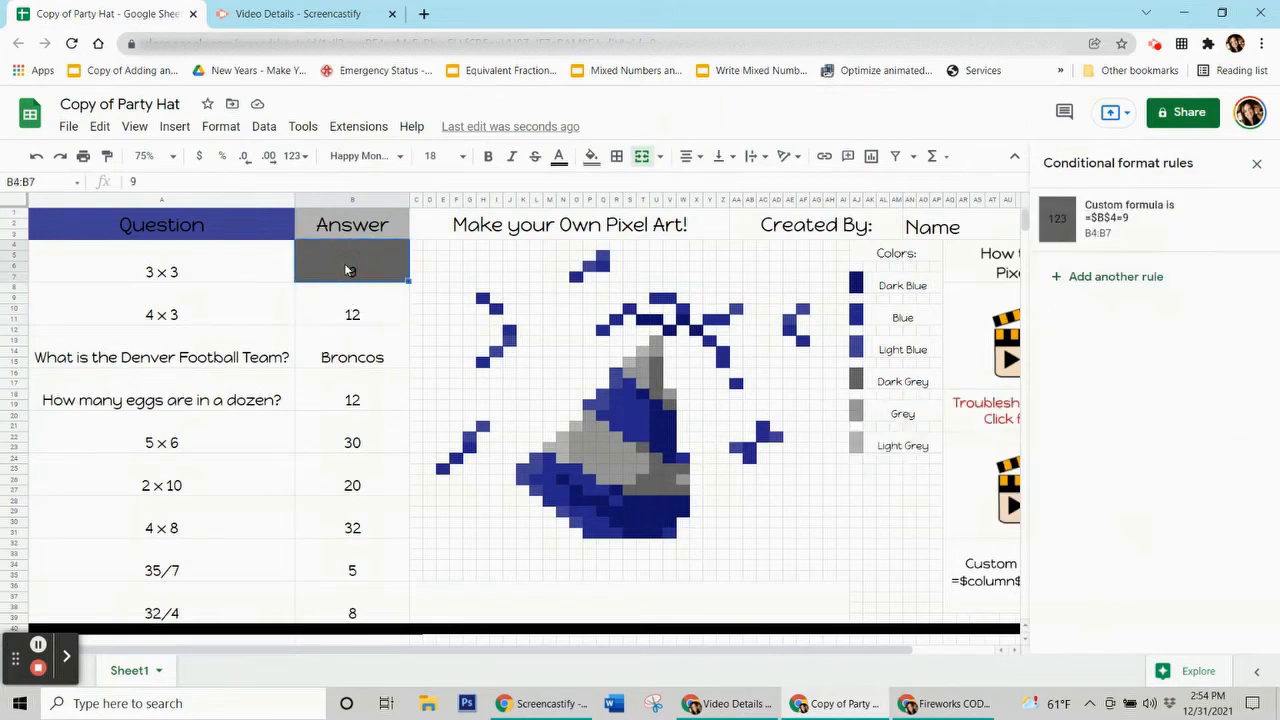
{"action": "key", "text": "Delete"}
{"action": "left_click", "coordinate": [354, 405]}
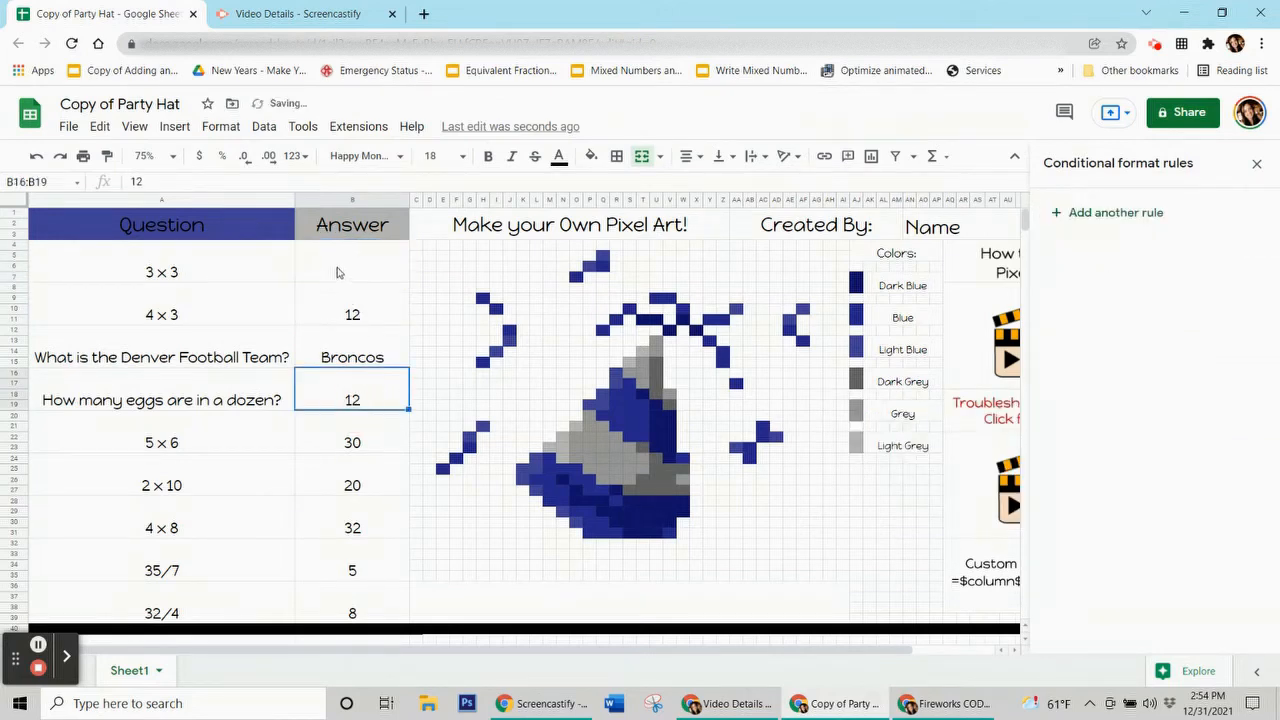
{"action": "left_click", "coordinate": [337, 272]}
{"action": "type", "text": "9"}
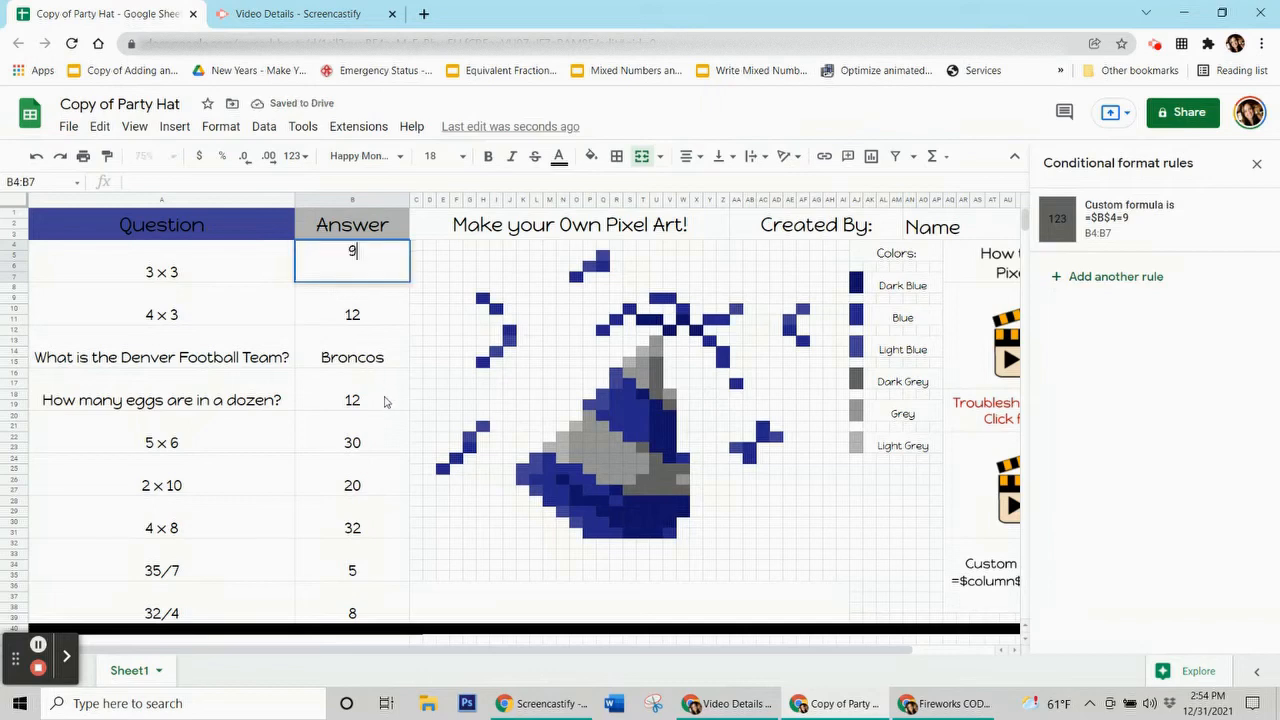
{"action": "left_click", "coordinate": [373, 400]}
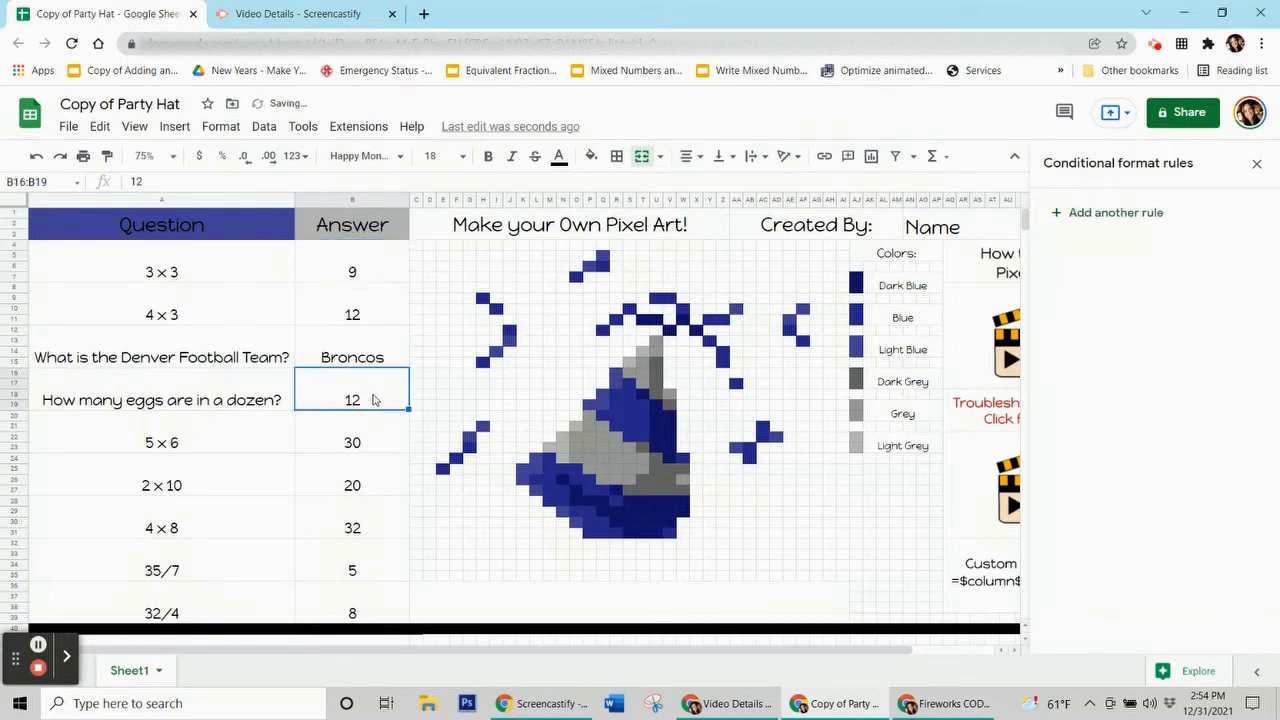
{"action": "left_click", "coordinate": [355, 270]}
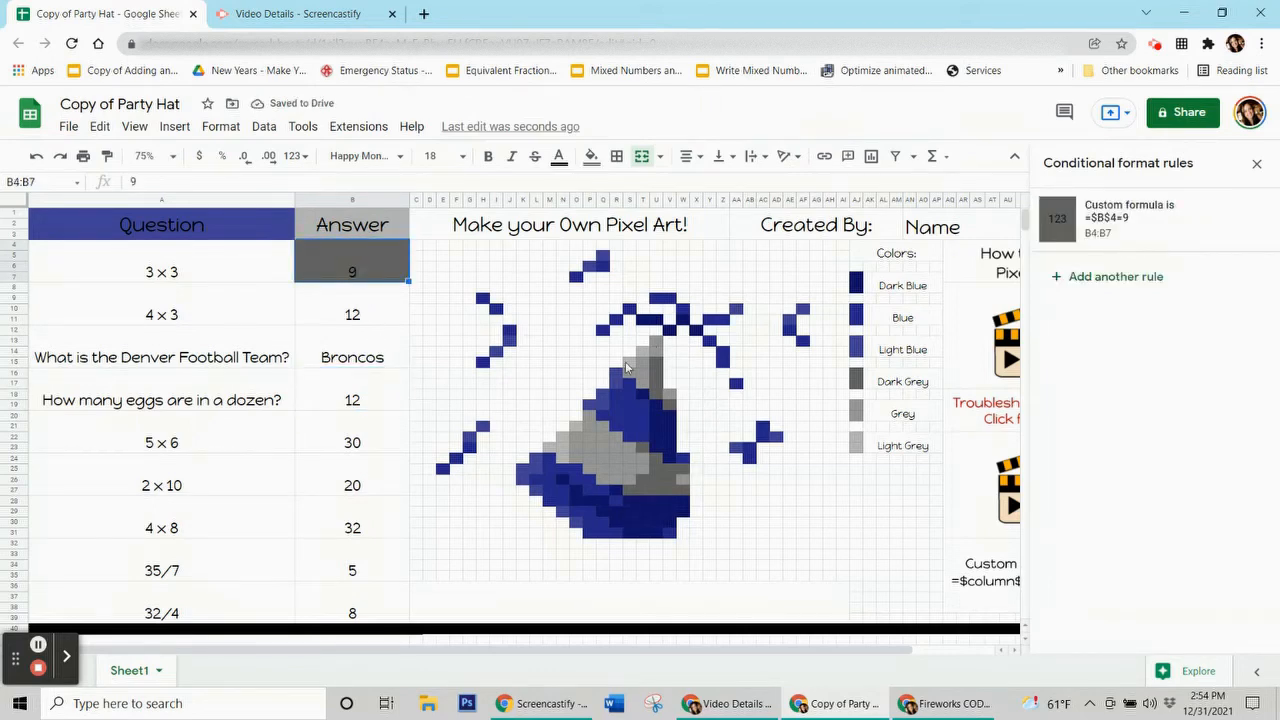
{"action": "left_click", "coordinate": [652, 470]}
{"action": "left_click", "coordinate": [660, 386]}
{"action": "left_click", "coordinate": [658, 487]}
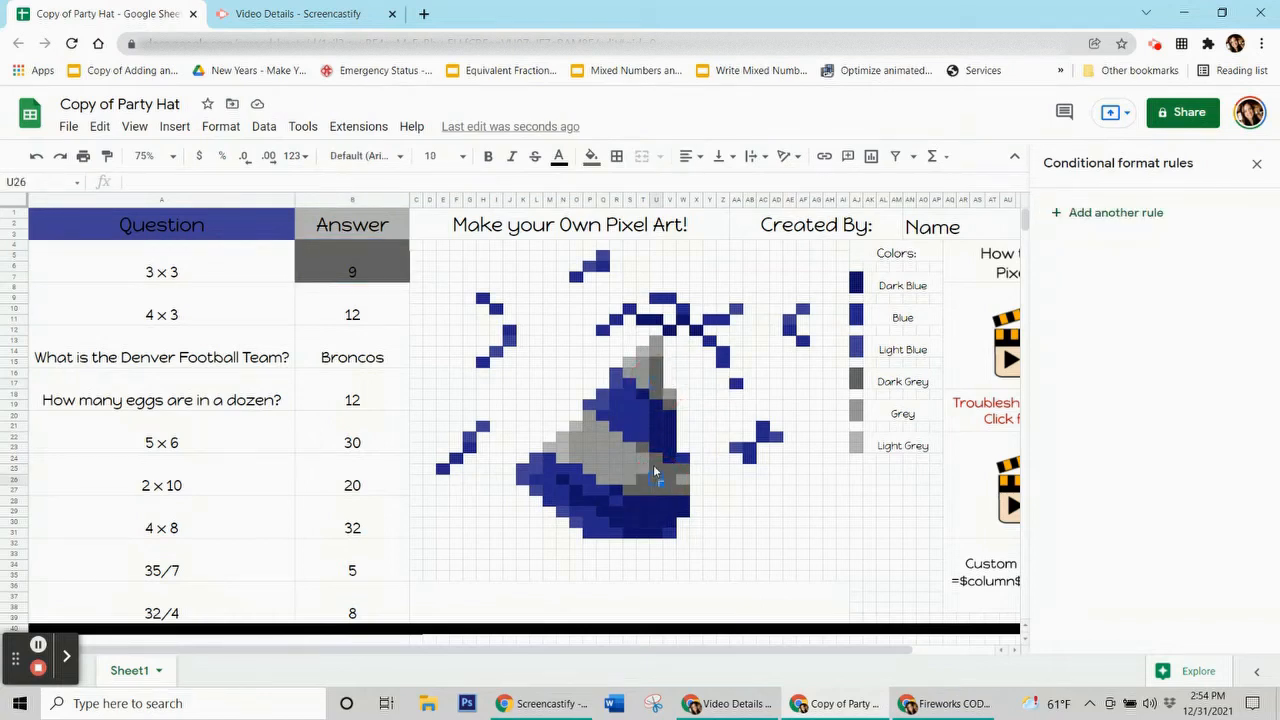
{"action": "left_click", "coordinate": [663, 472]}
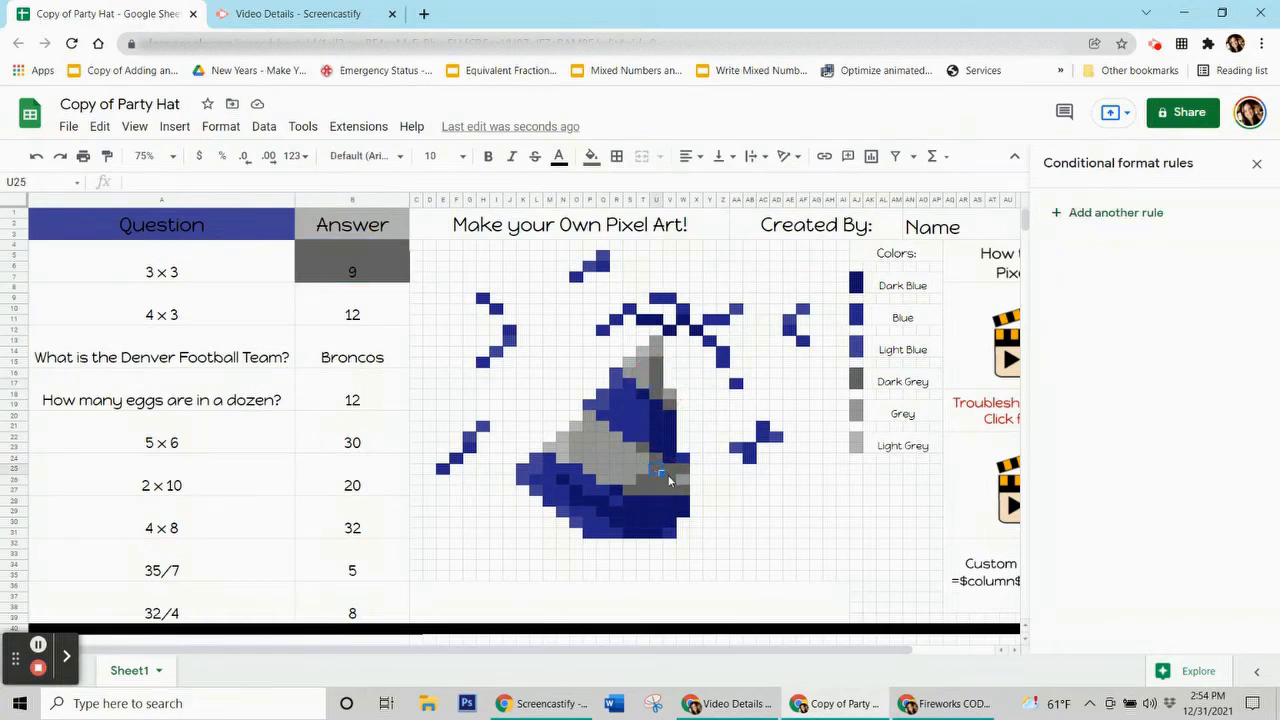
Step: Open the =$B$4=9 rule's data range picker and move it off the pixel art
{"action": "left_click", "coordinate": [377, 269]}
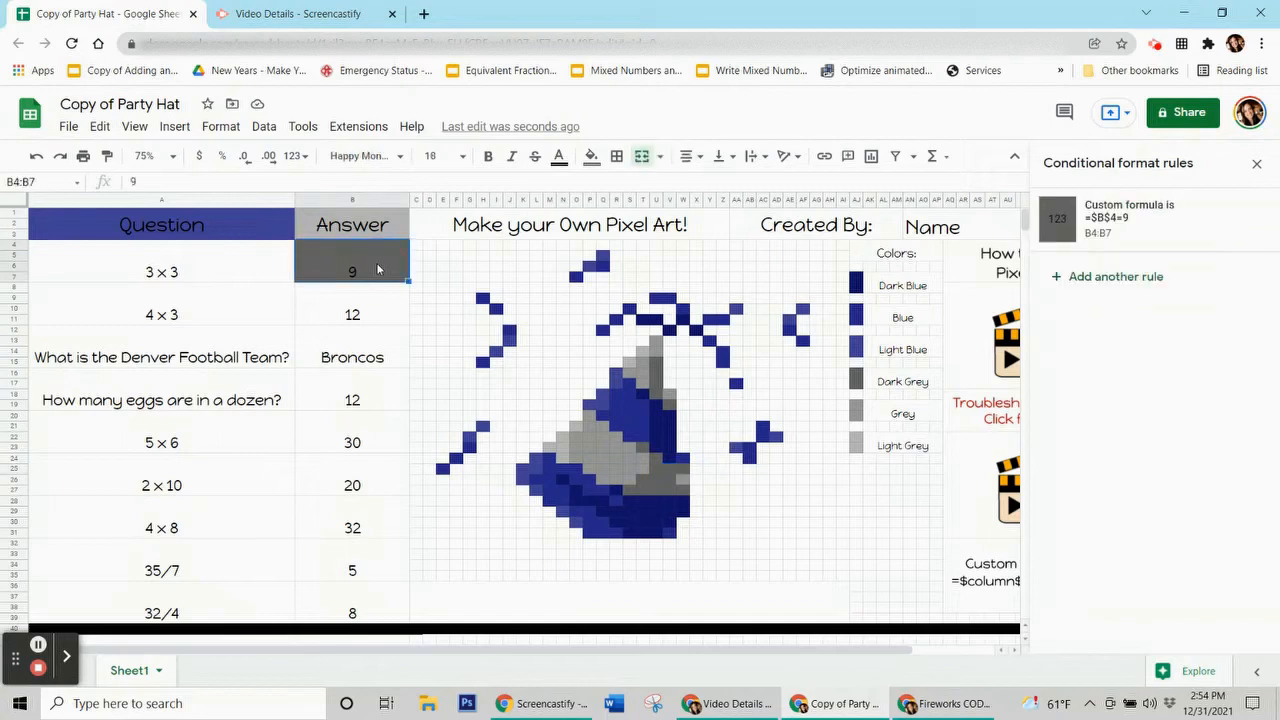
{"action": "left_click", "coordinate": [1096, 236]}
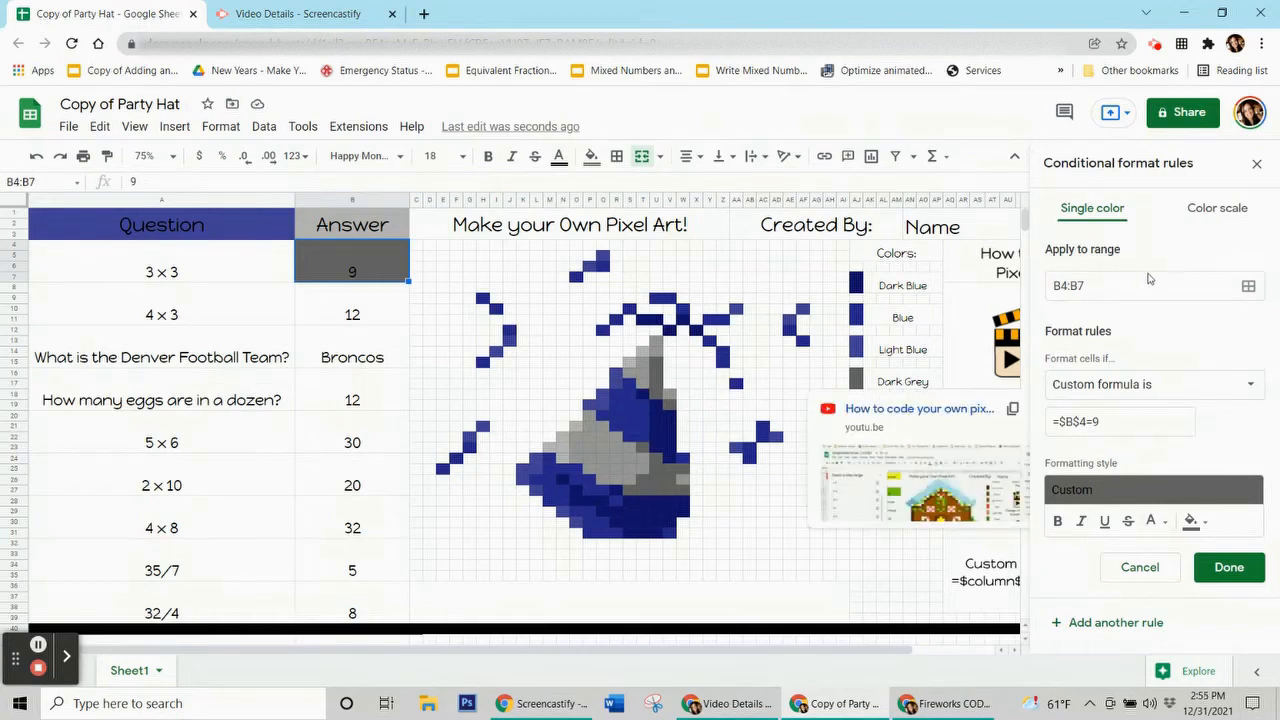
{"action": "left_click", "coordinate": [1249, 289]}
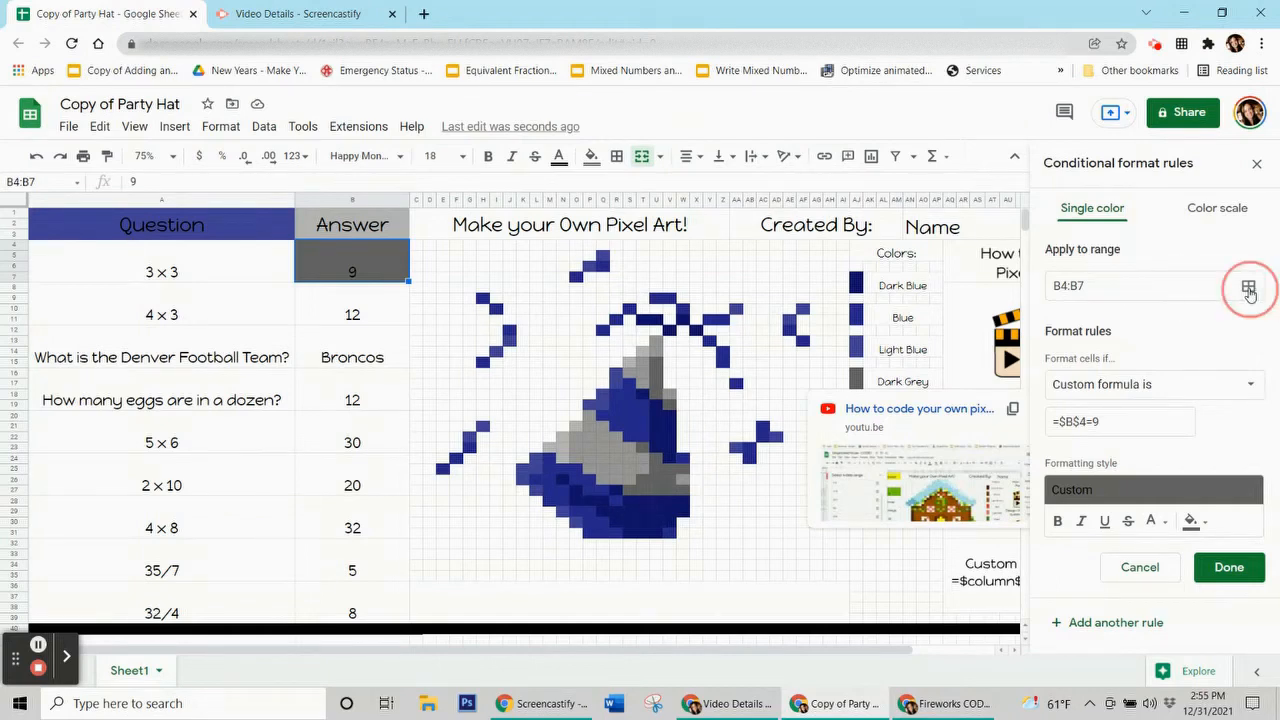
{"action": "left_click_drag", "start_coordinate": [663, 306], "coordinate": [210, 241]}
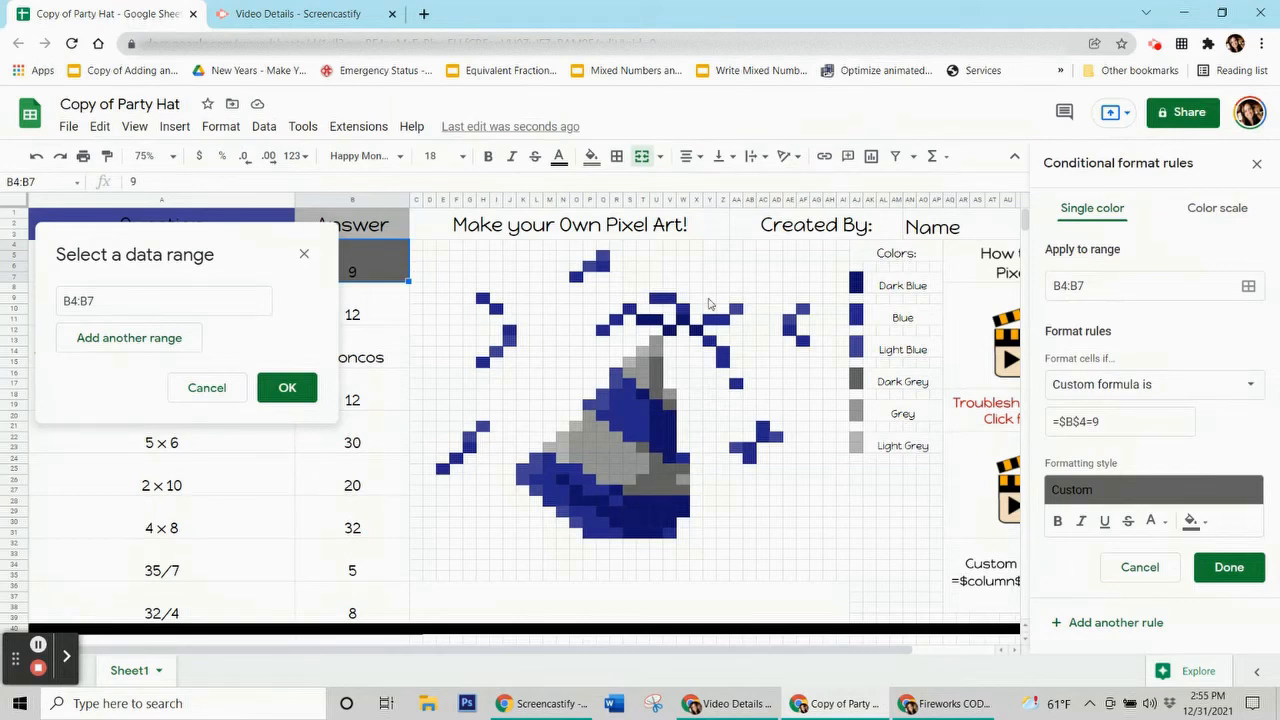
Step: Add ranges U15:U18, V19, T23, U24, W25, U25:V26, T26 and S27:W27 to the rule
{"action": "left_click", "coordinate": [657, 372], "text": "ctrl"}
{"action": "left_click_drag", "start_coordinate": [658, 383], "coordinate": [660, 390]}
{"action": "left_click", "coordinate": [663, 398], "text": "ctrl"}
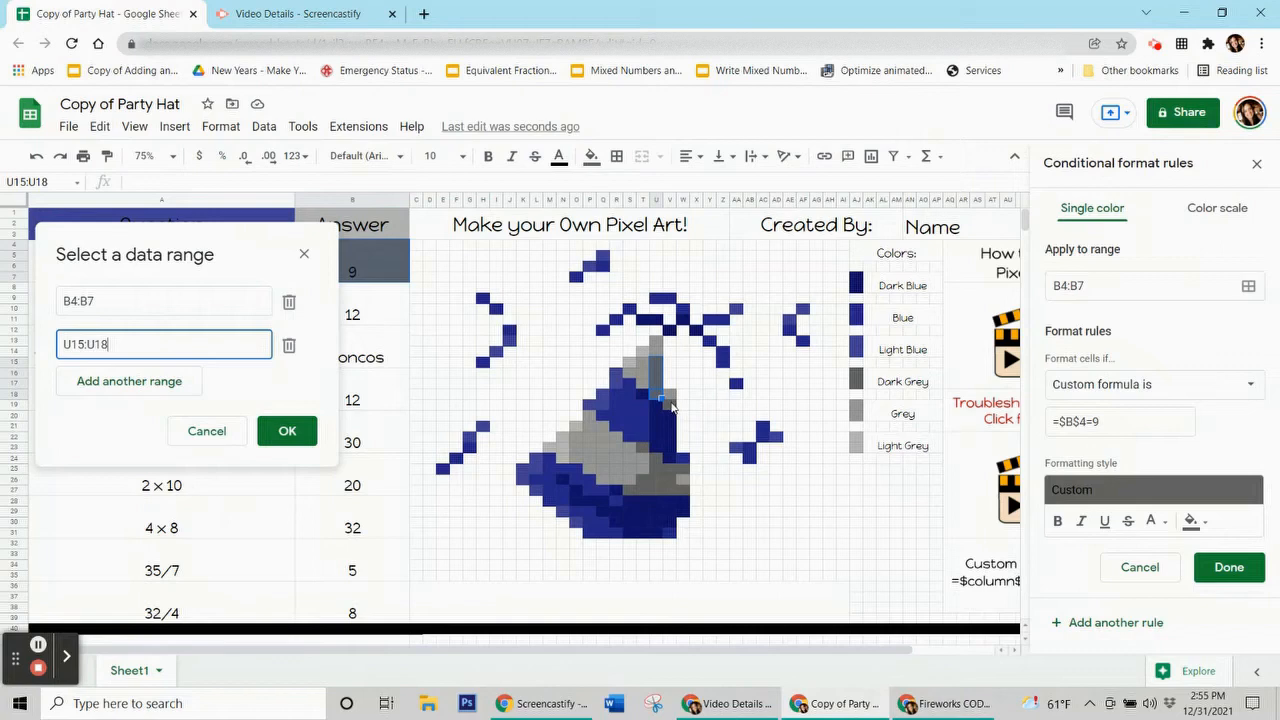
{"action": "left_click", "coordinate": [669, 405], "text": "ctrl"}
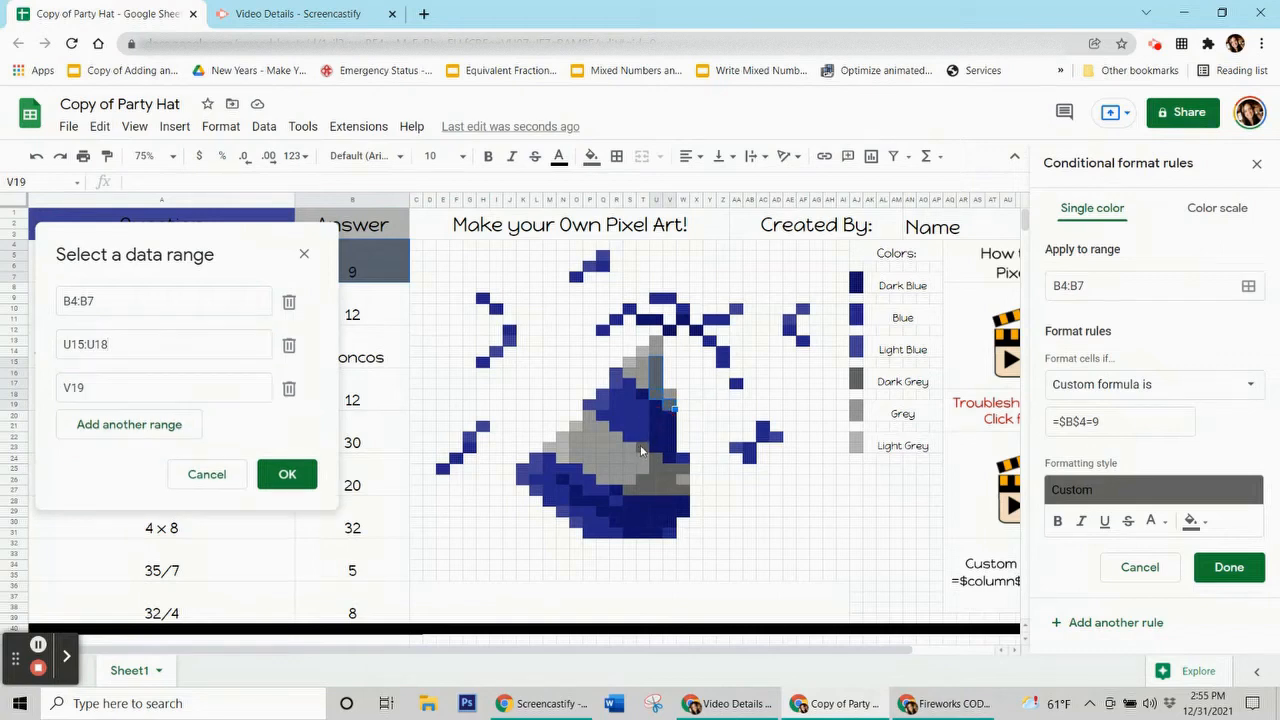
{"action": "left_click", "coordinate": [641, 451], "text": "ctrl"}
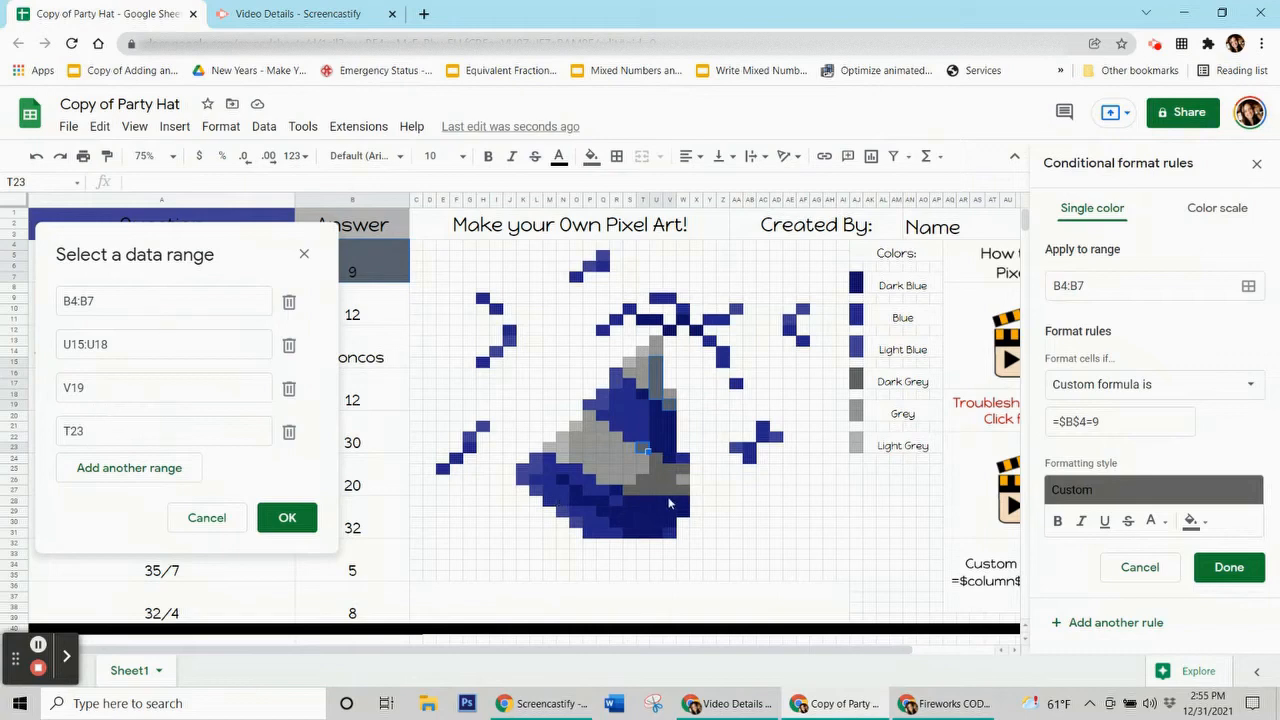
{"action": "left_click", "coordinate": [657, 464], "text": "ctrl"}
{"action": "left_click", "coordinate": [686, 472], "text": "ctrl"}
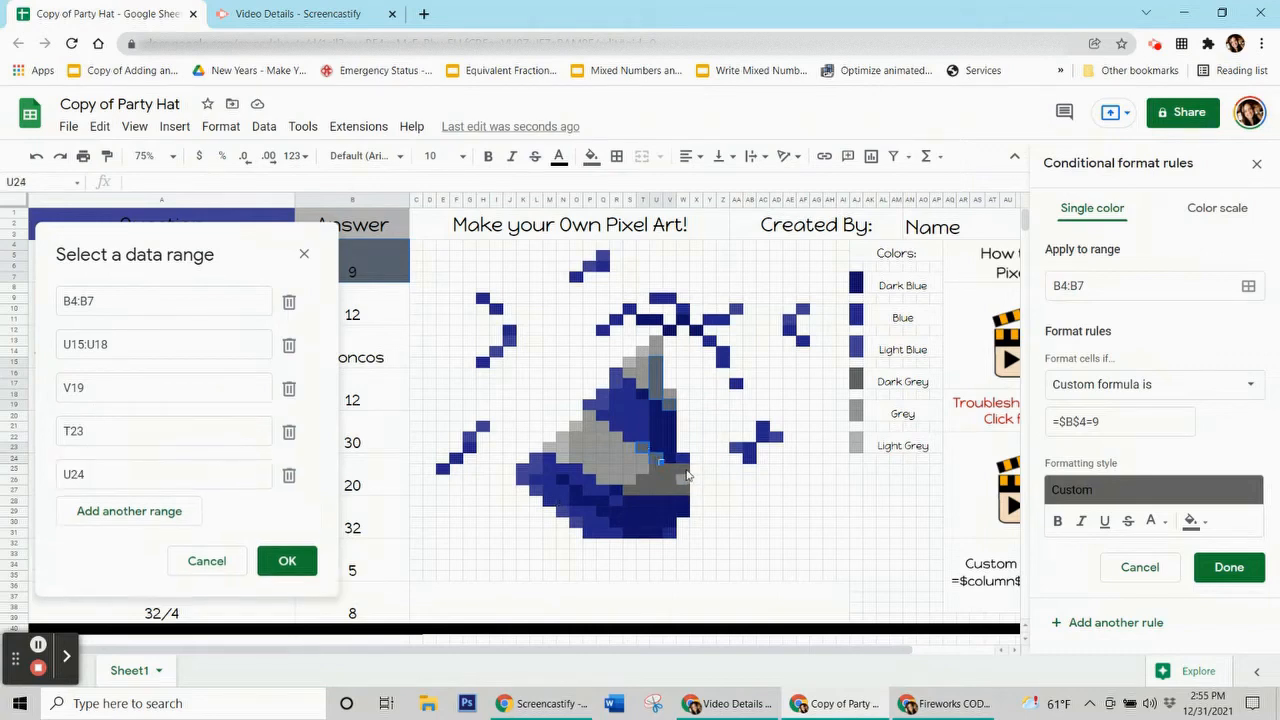
{"action": "left_click_drag", "start_coordinate": [655, 476], "coordinate": [672, 486]}
{"action": "left_click", "coordinate": [645, 483], "text": "ctrl"}
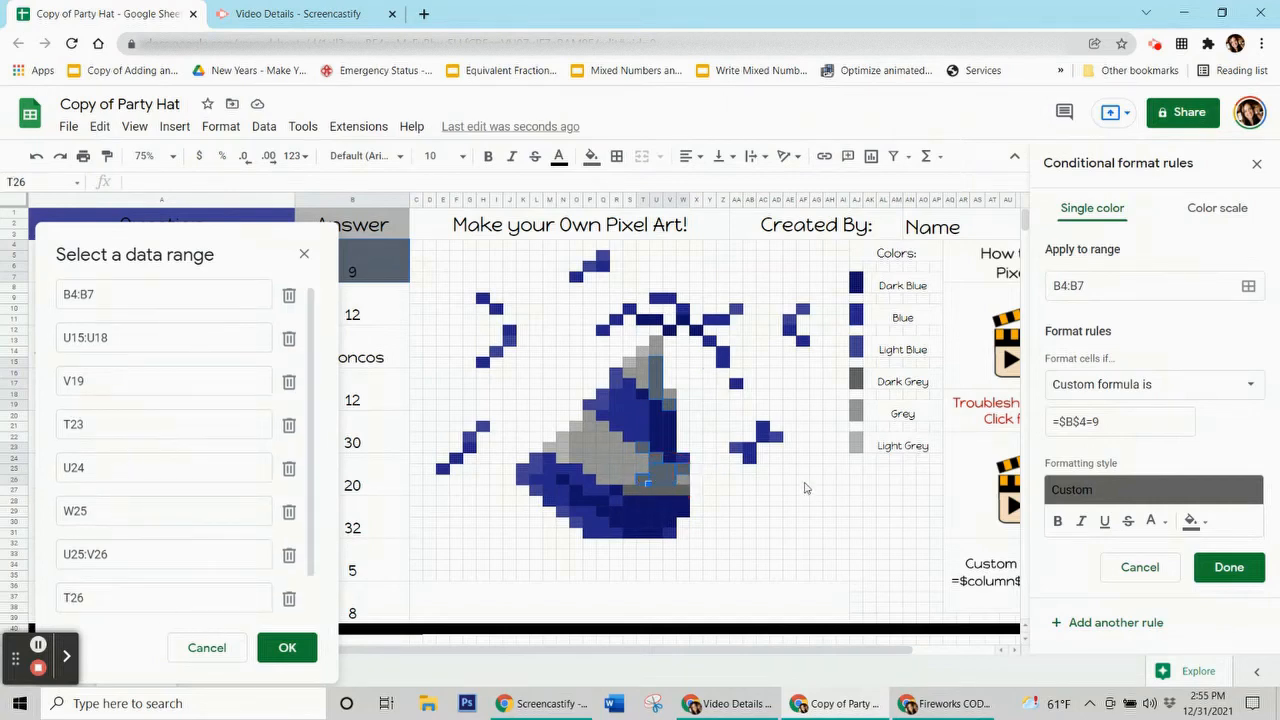
{"action": "left_click_drag", "start_coordinate": [627, 490], "coordinate": [686, 491]}
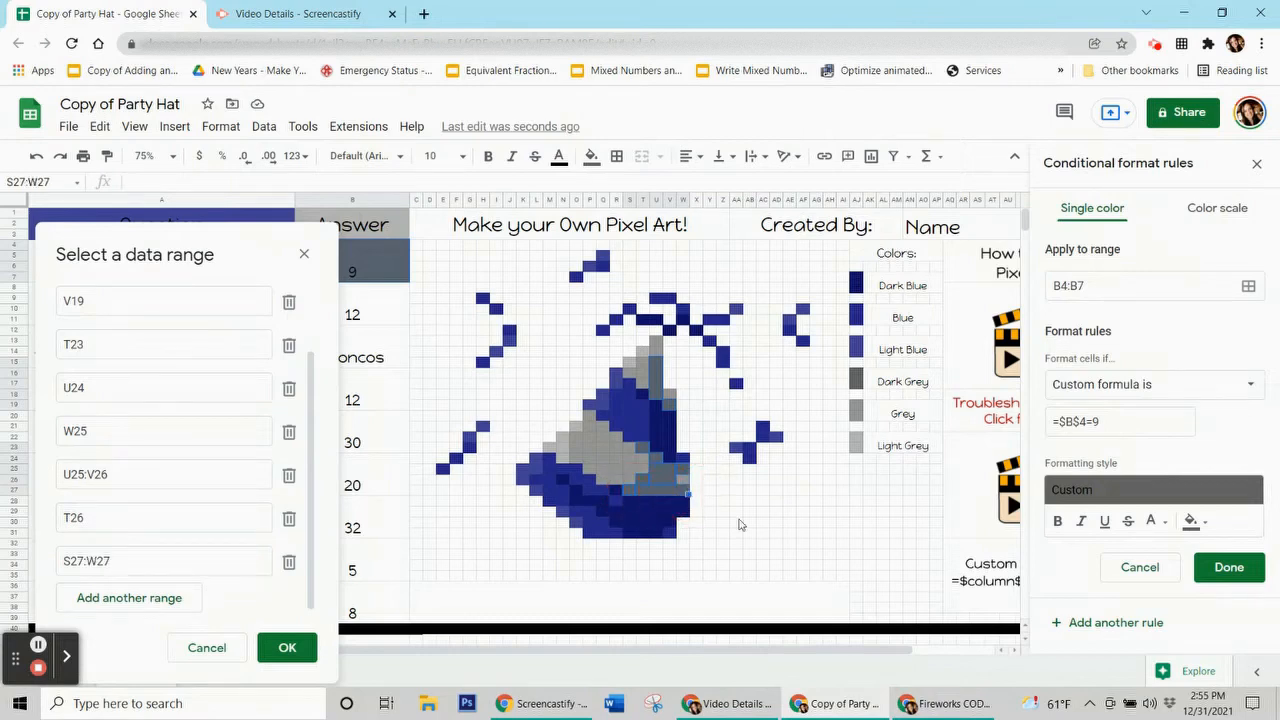
{"action": "left_click", "coordinate": [830, 490]}
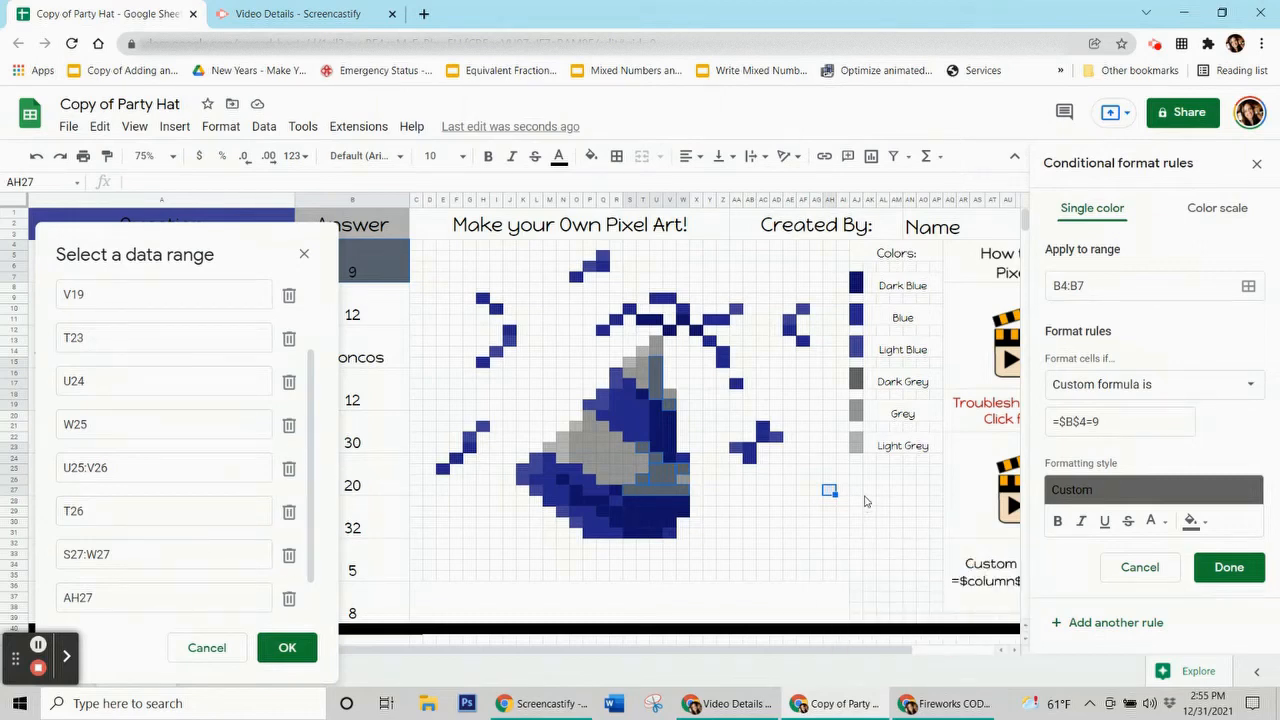
{"action": "left_click", "coordinate": [830, 493], "text": "ctrl"}
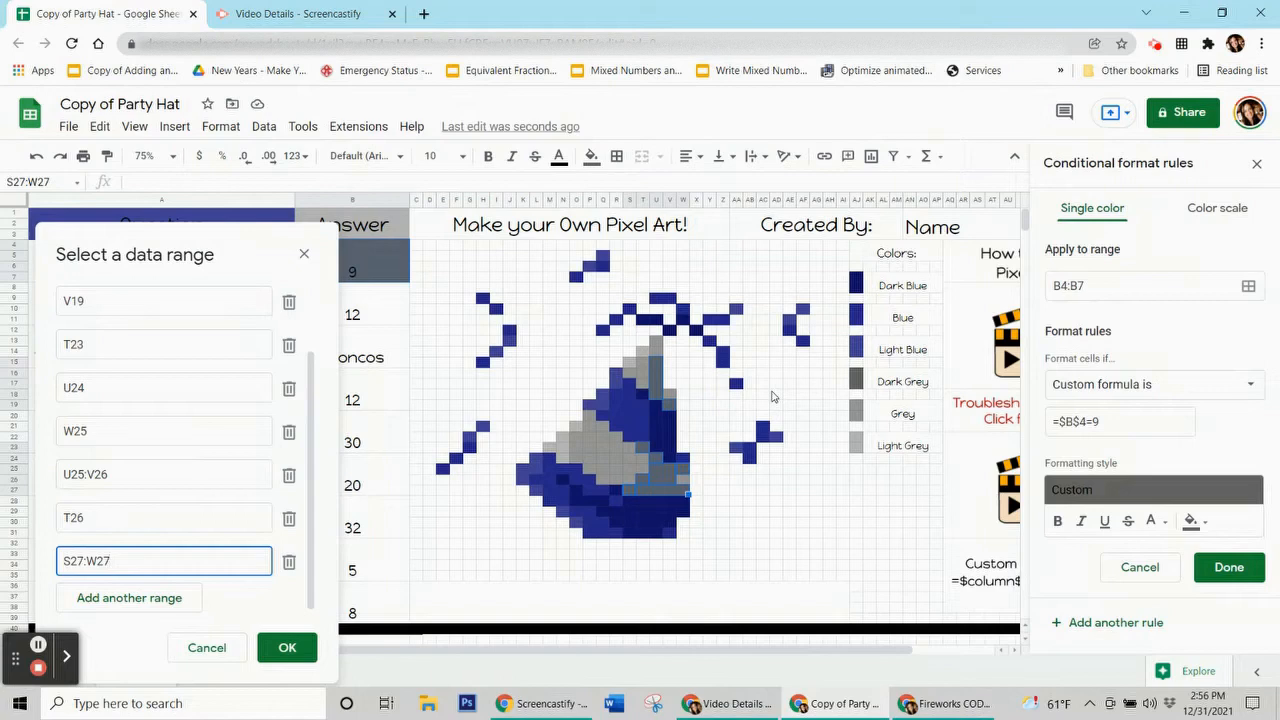
{"action": "left_click", "coordinate": [296, 652]}
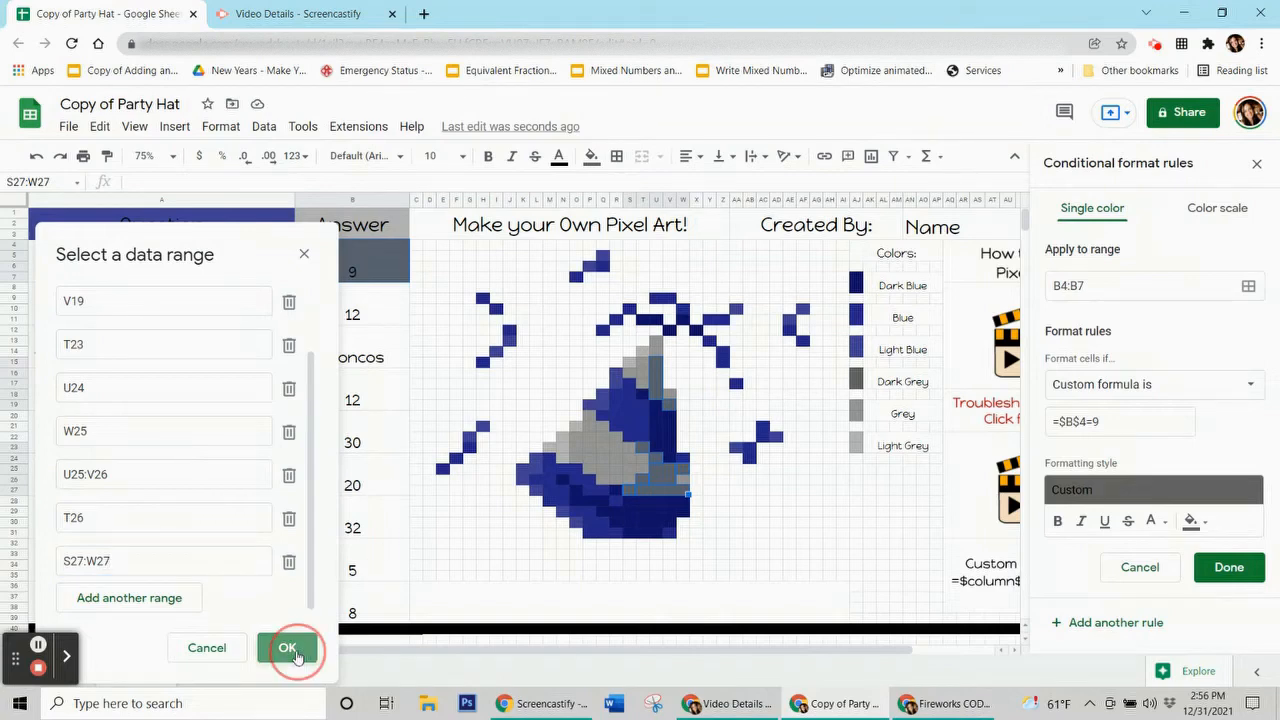
Step: Save the rule with its new ranges and remove the plain fill from the hat cells
{"action": "left_click", "coordinate": [1222, 567]}
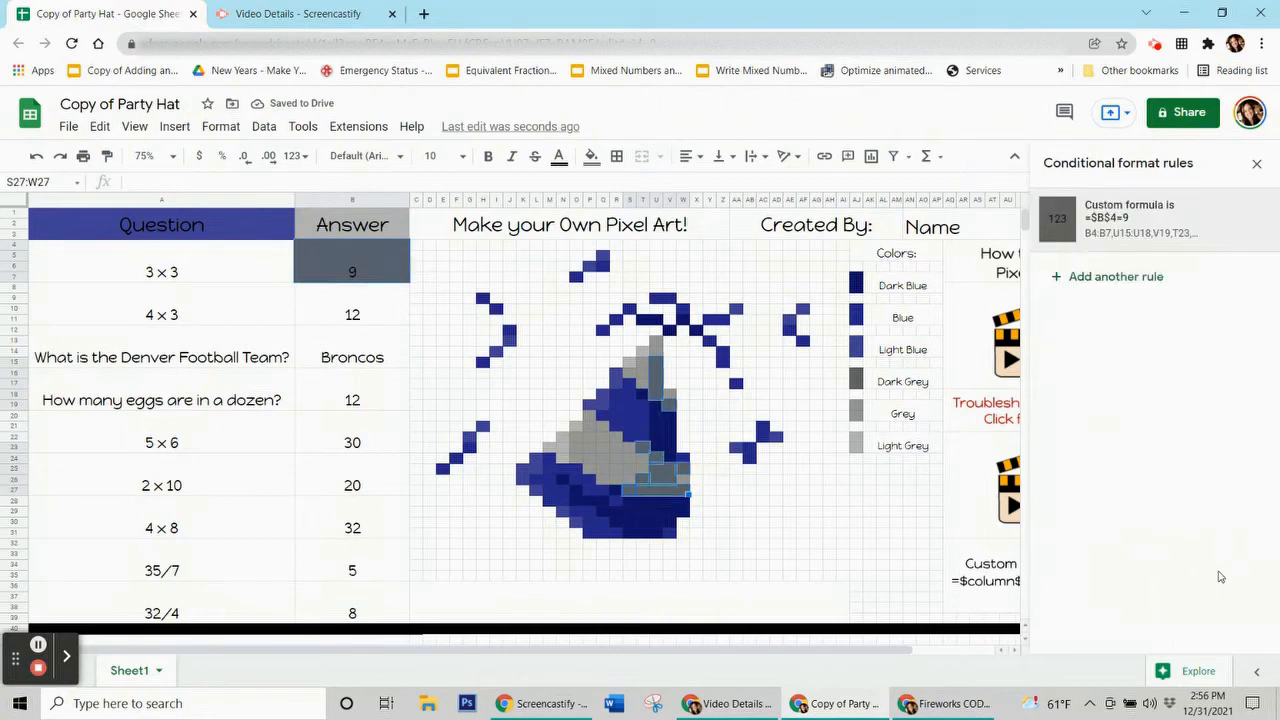
{"action": "left_click", "coordinate": [590, 158]}
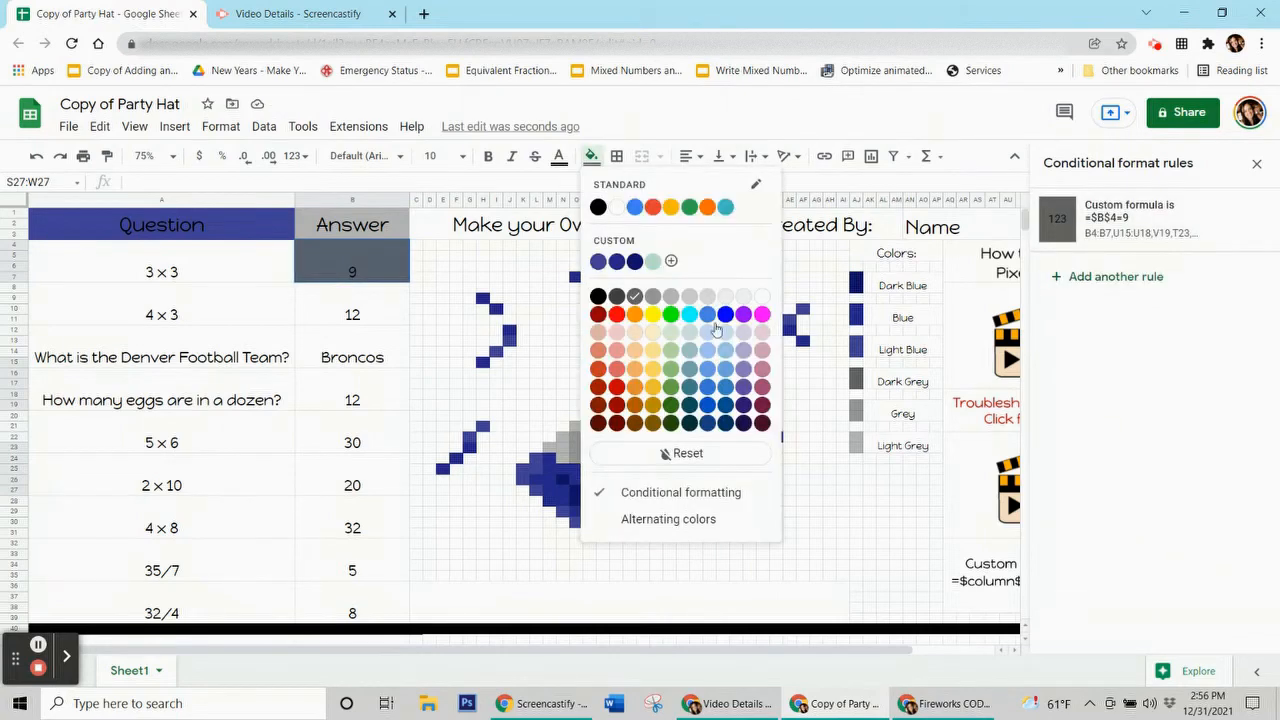
{"action": "left_click", "coordinate": [733, 455]}
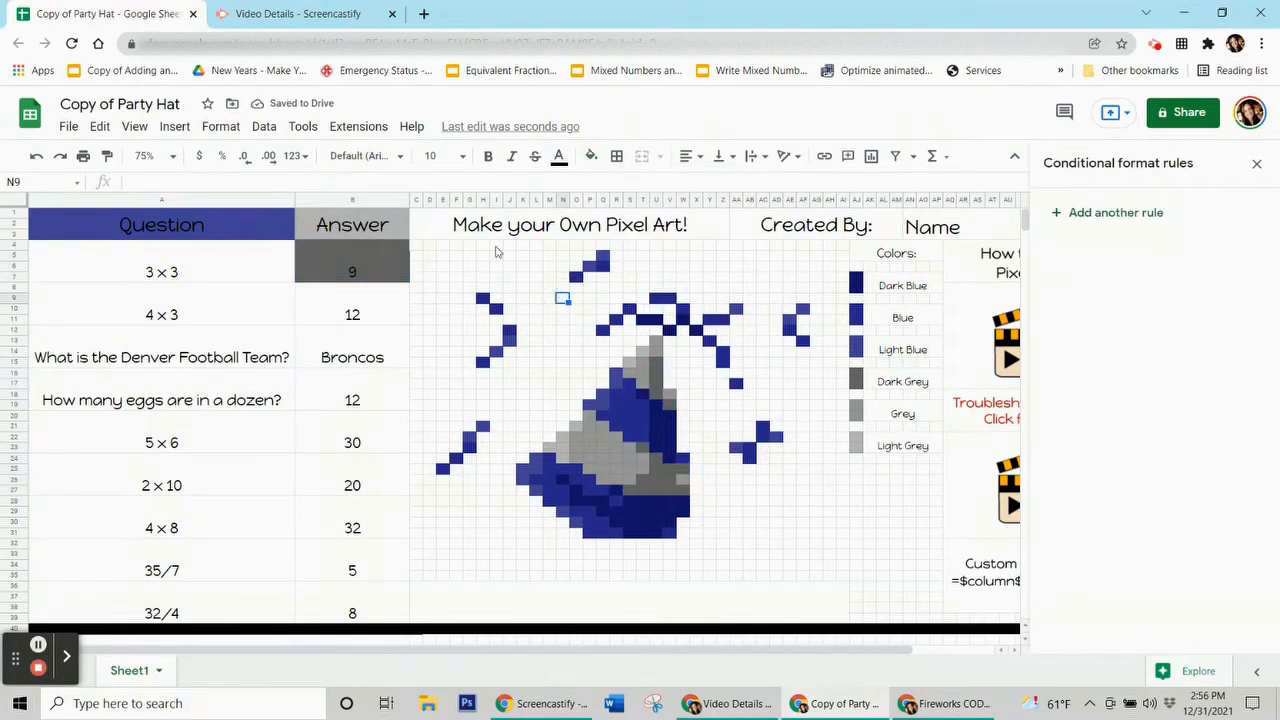
Step: Test the rule by entering 9 as the 3×3 answer, then clear it again
{"action": "left_click", "coordinate": [316, 280]}
{"action": "key", "text": "Delete"}
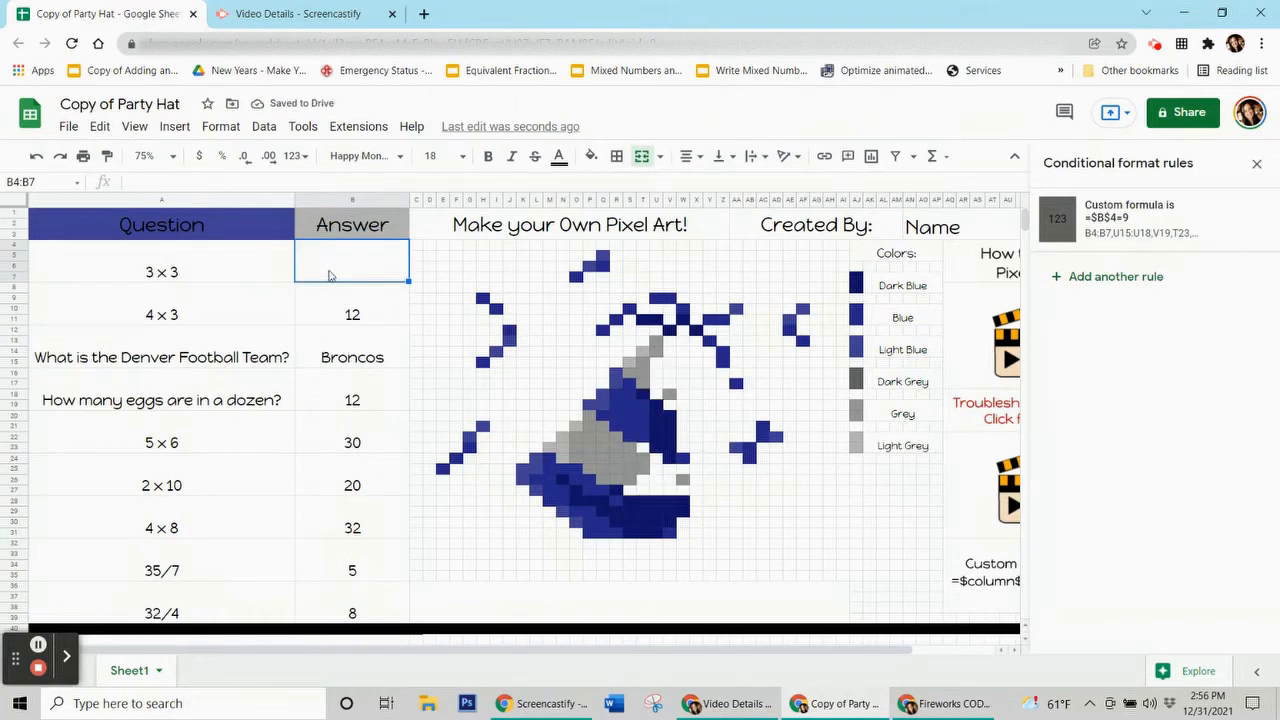
{"action": "type", "text": "9"}
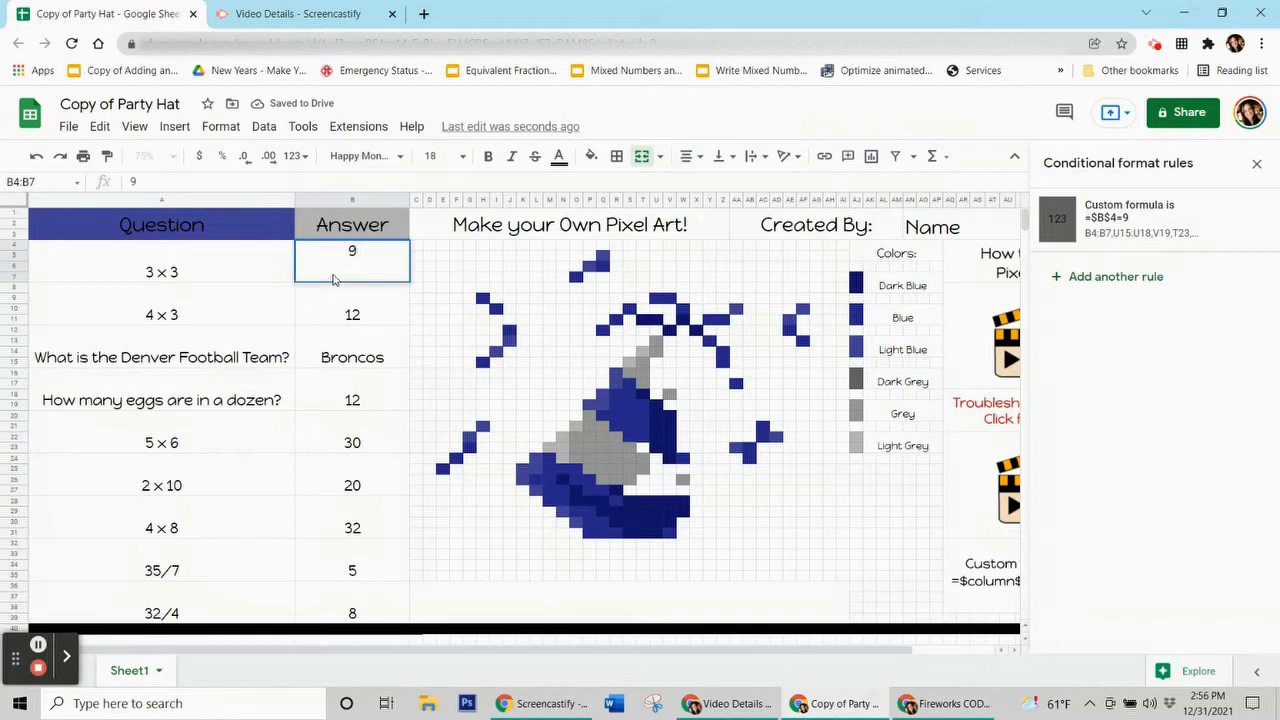
{"action": "left_click", "coordinate": [382, 405]}
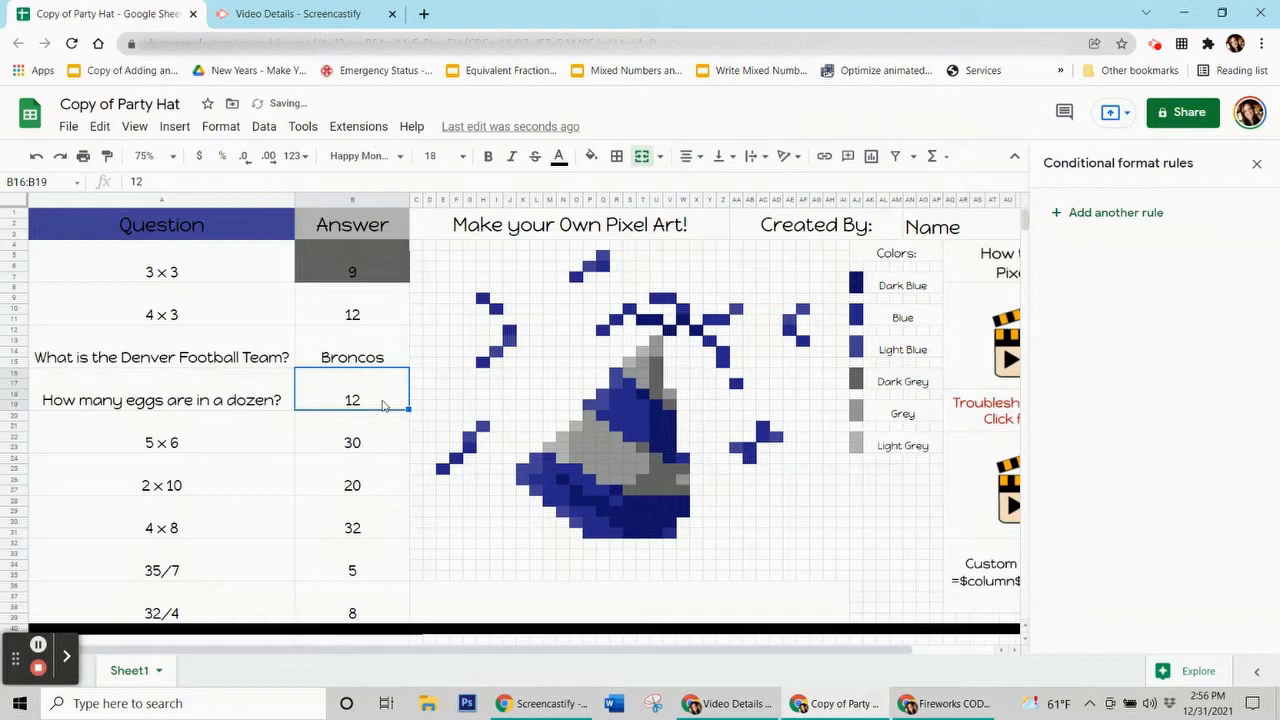
{"action": "left_click", "coordinate": [376, 281]}
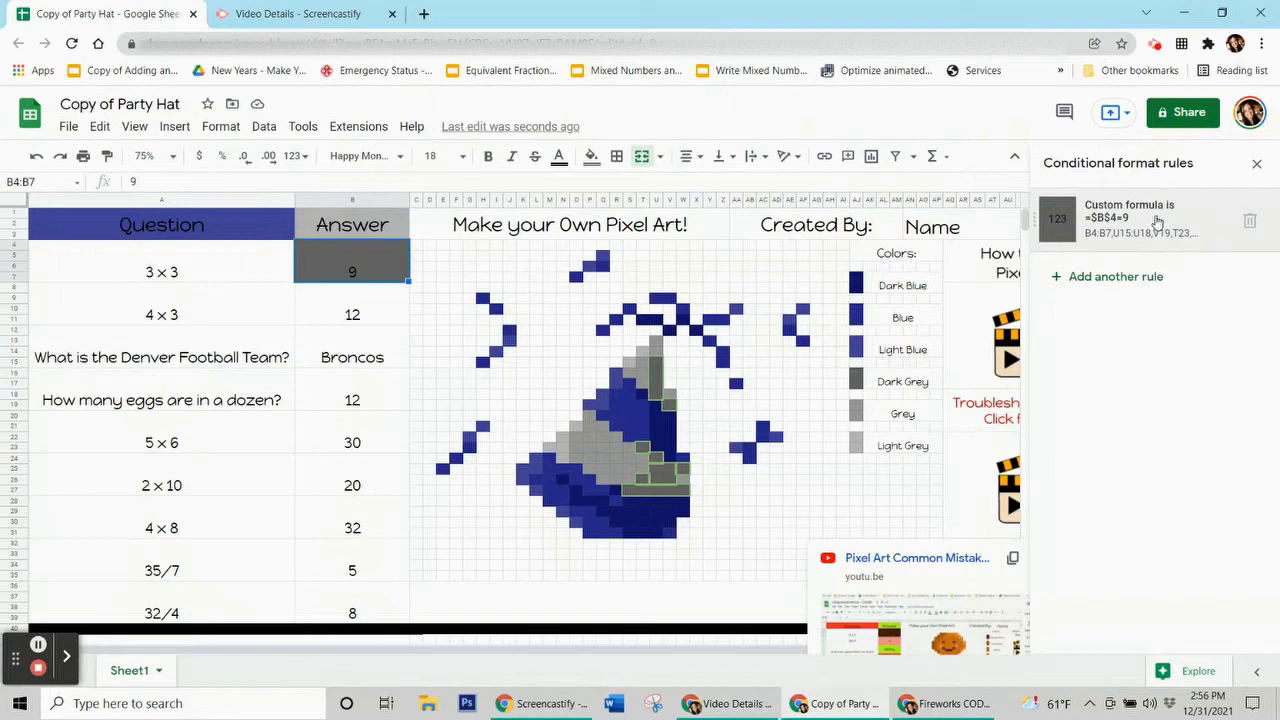
{"action": "left_click", "coordinate": [327, 278]}
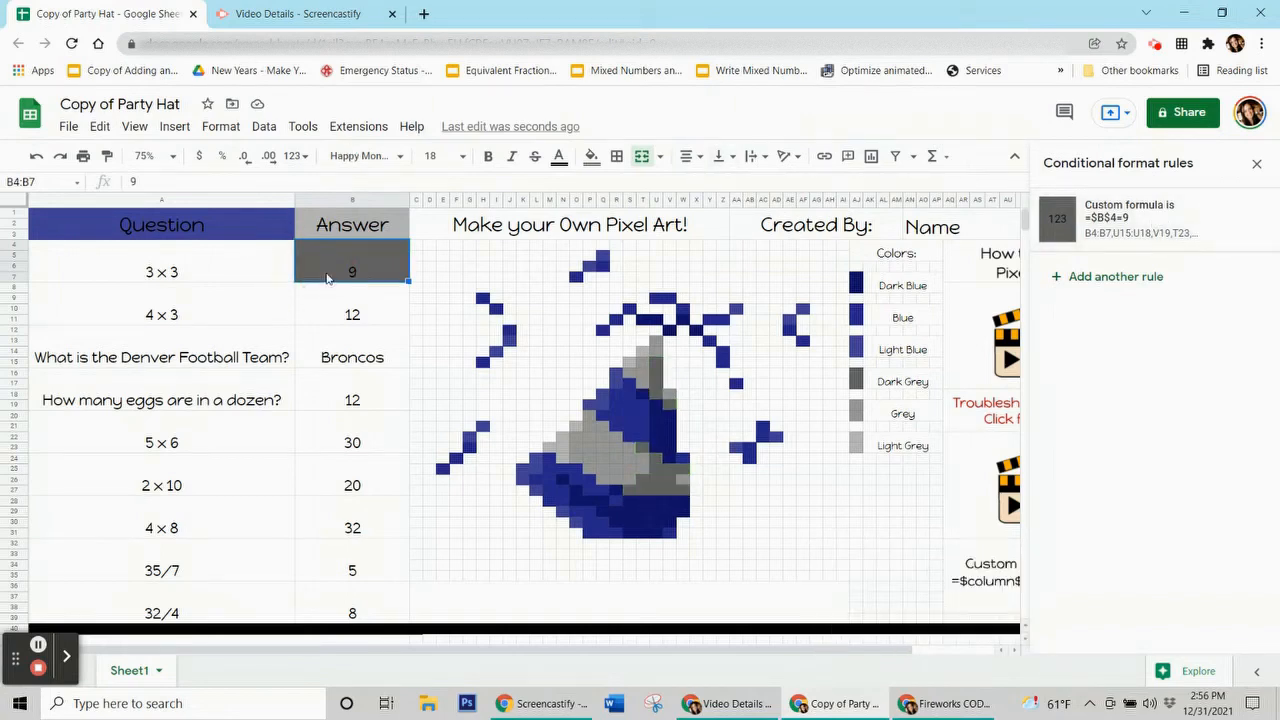
{"action": "key", "text": "Delete"}
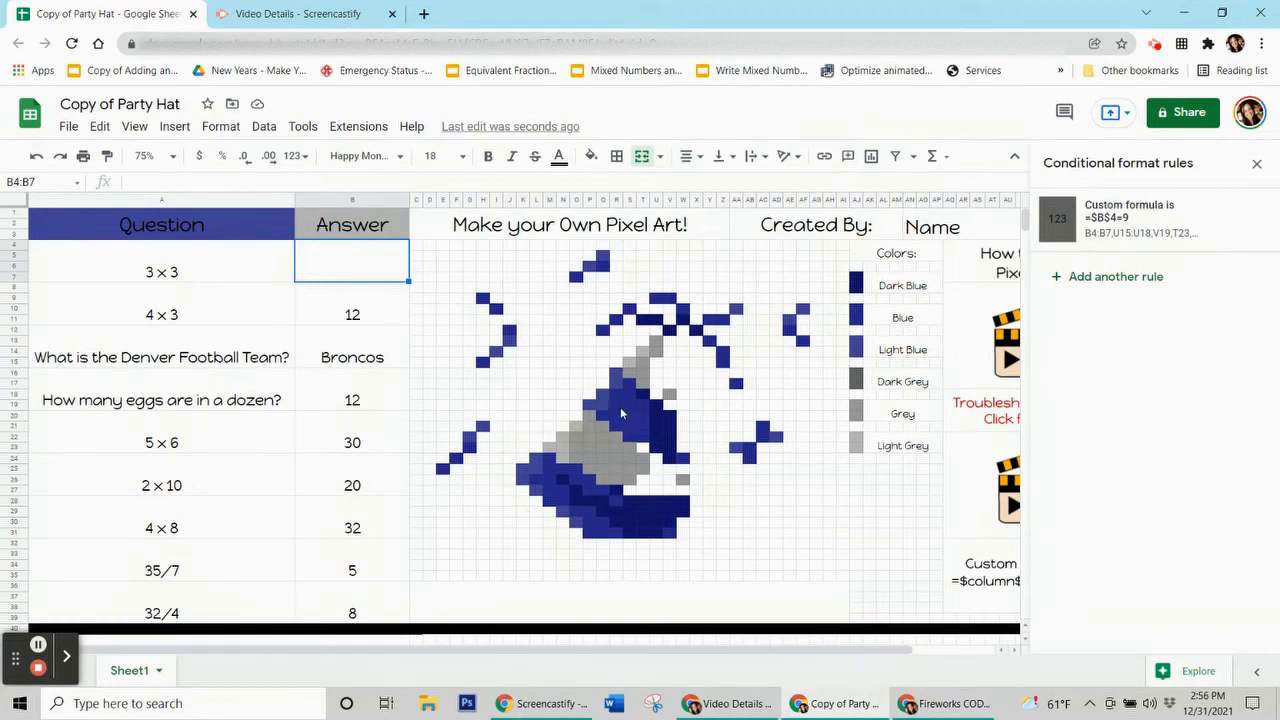
{"action": "left_click", "coordinate": [355, 297]}
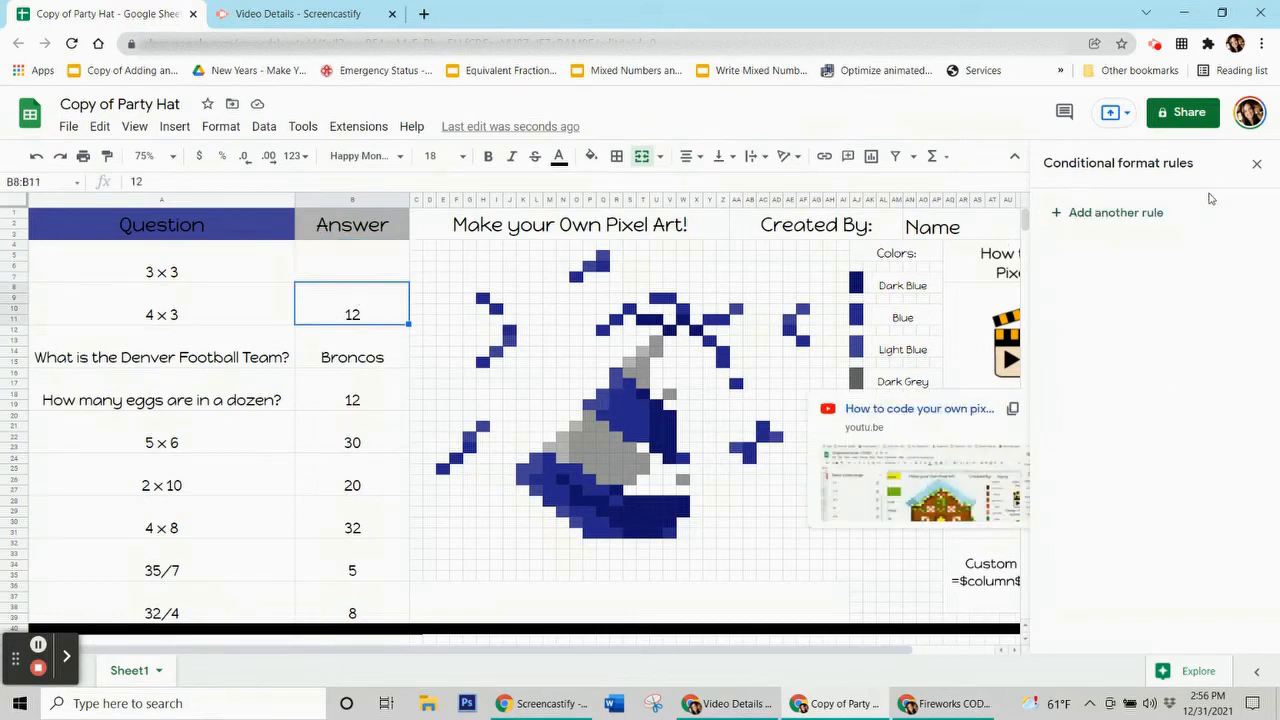
{"action": "left_click", "coordinate": [337, 274]}
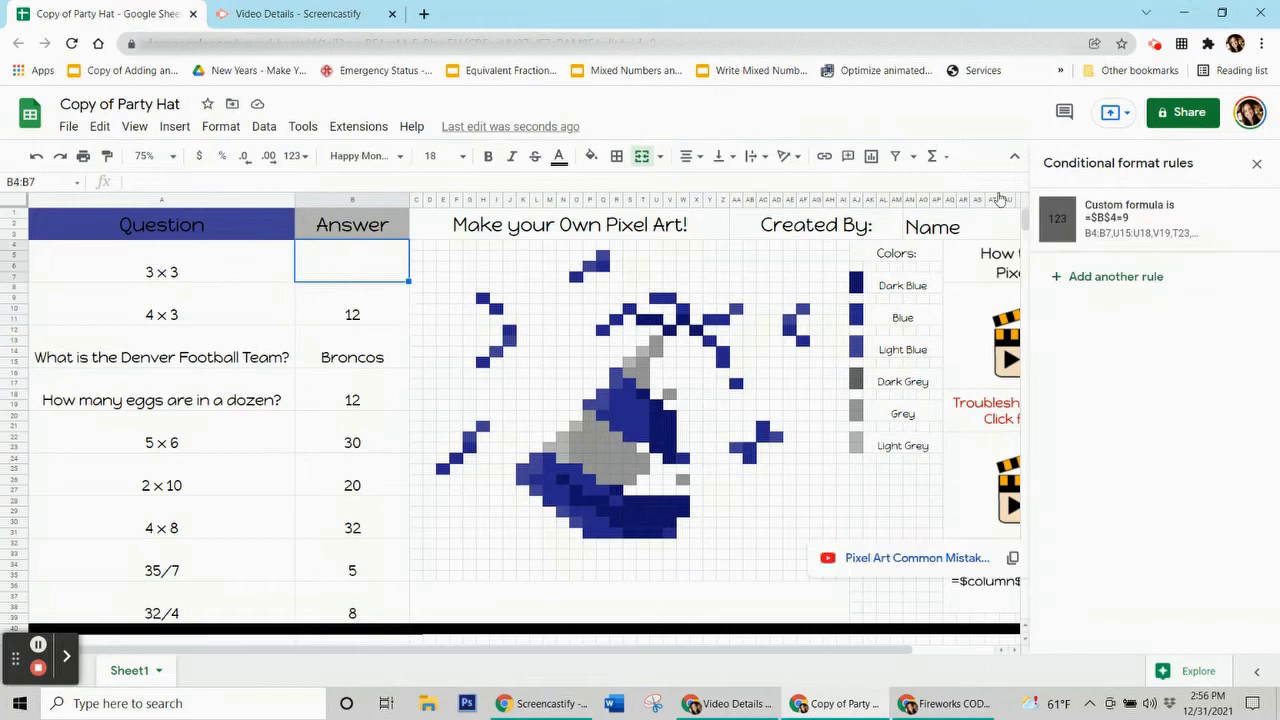
{"action": "left_click", "coordinate": [337, 306]}
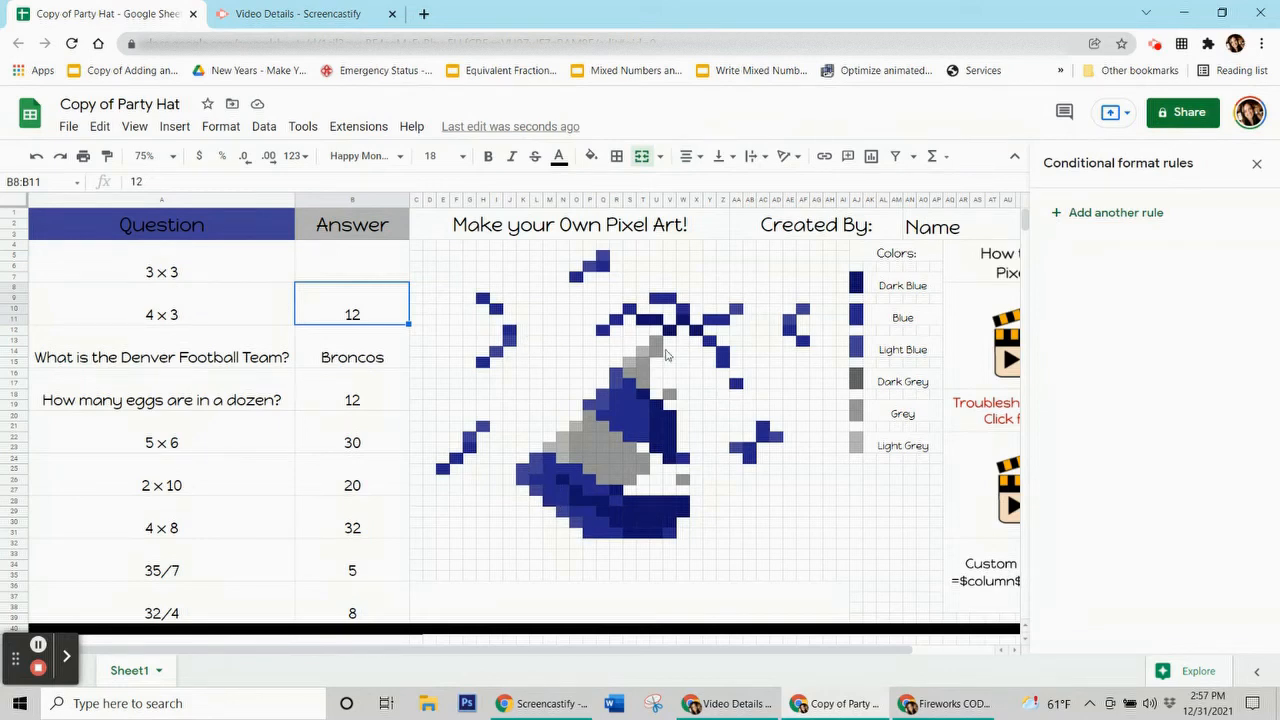
{"action": "left_click", "coordinate": [617, 378]}
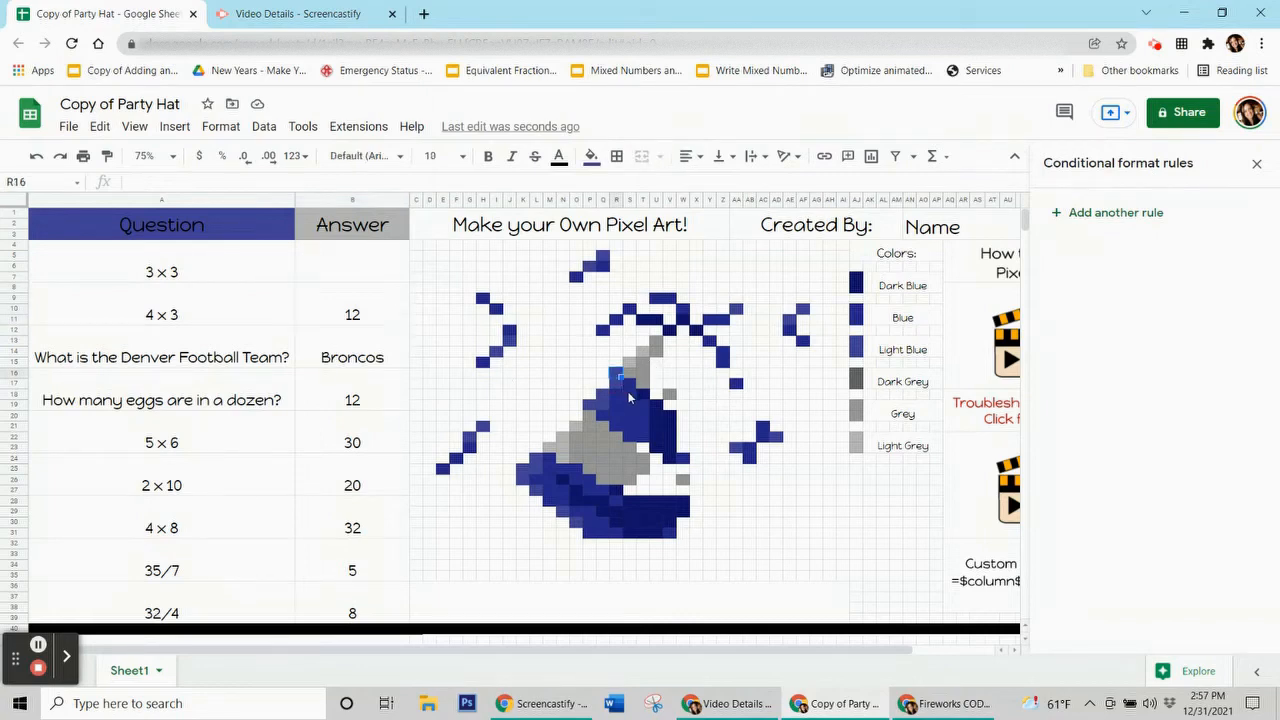
{"action": "left_click", "coordinate": [591, 156]}
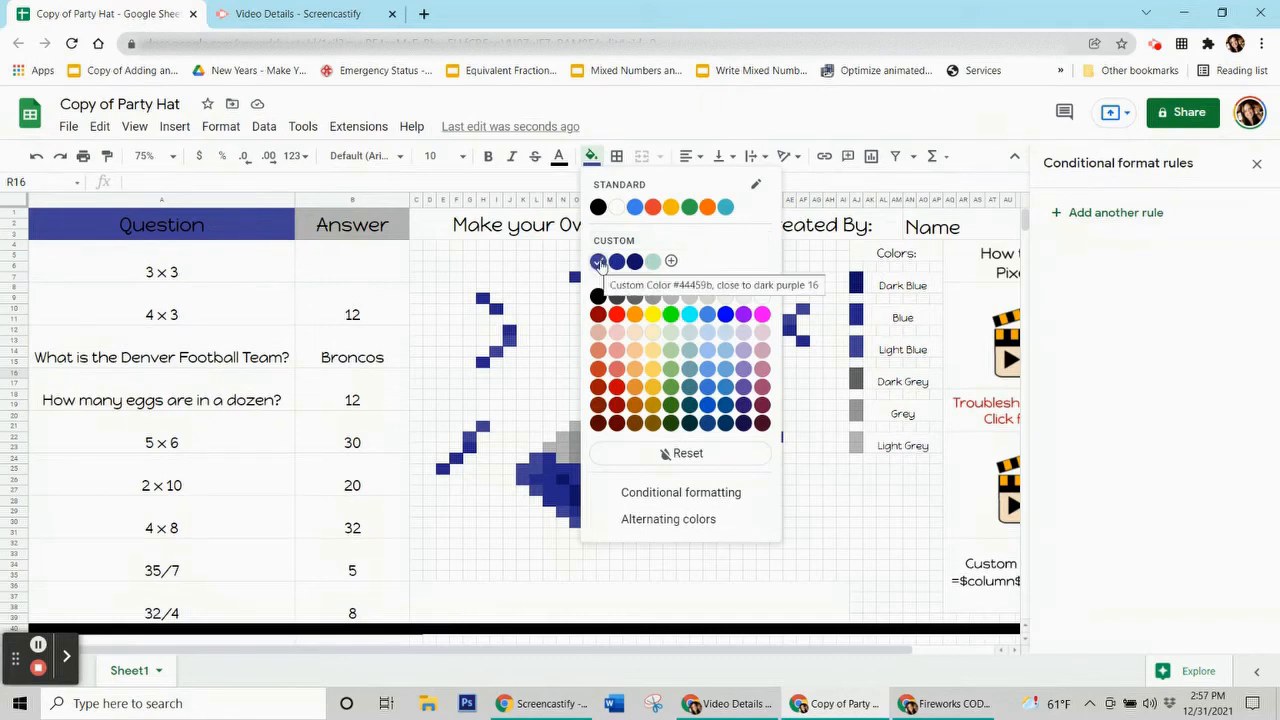
{"action": "left_click", "coordinate": [393, 307]}
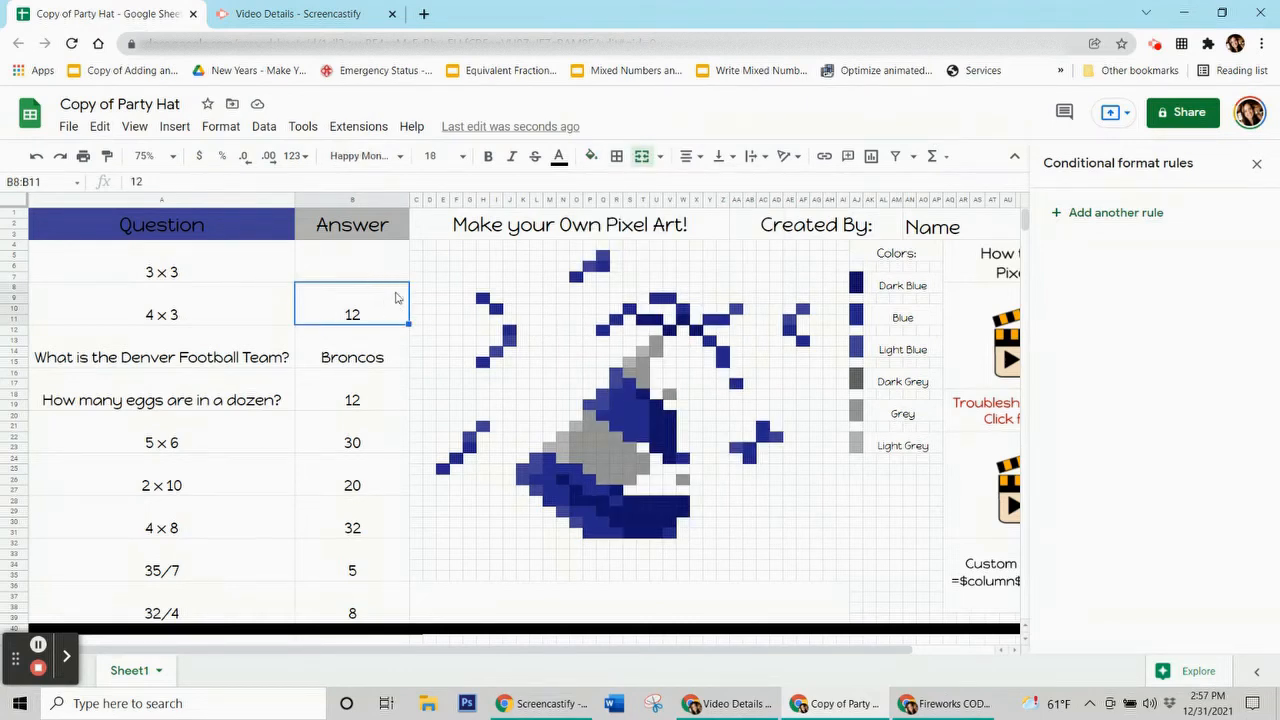
Step: Add a new conditional formatting rule for B8:B11 with a dark blue fill
{"action": "left_click", "coordinate": [1143, 220]}
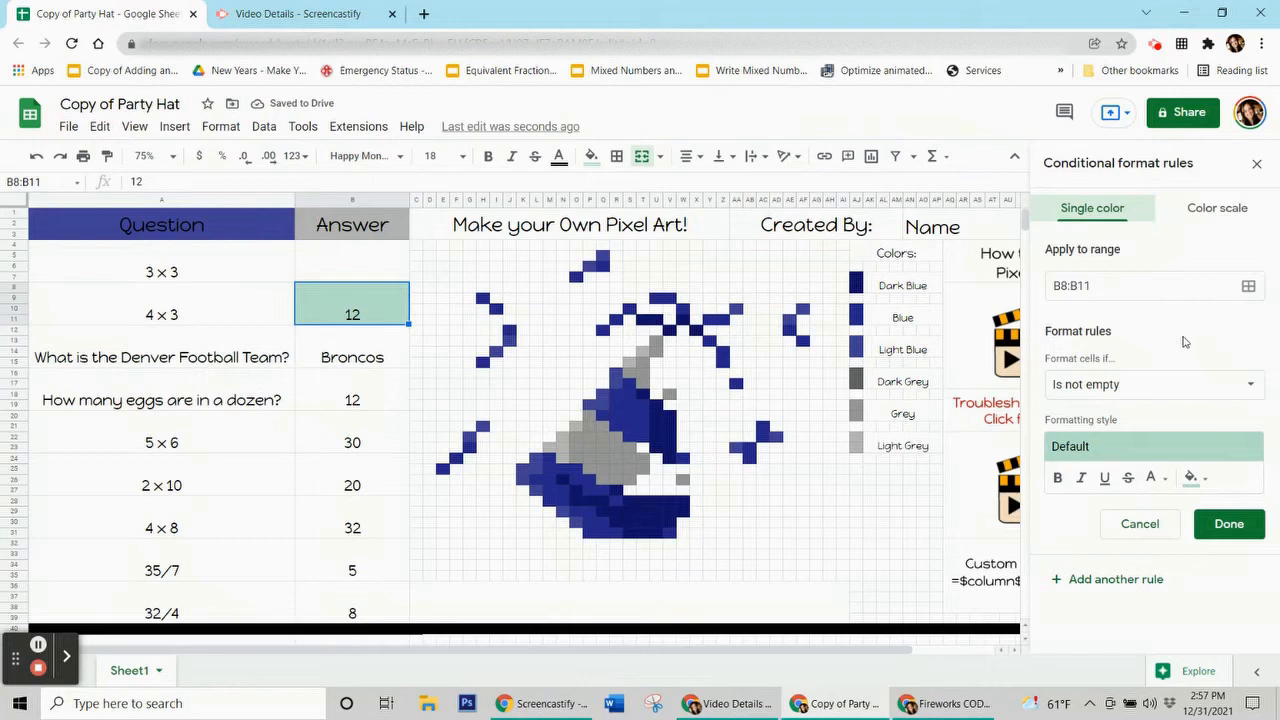
{"action": "left_click", "coordinate": [1199, 484]}
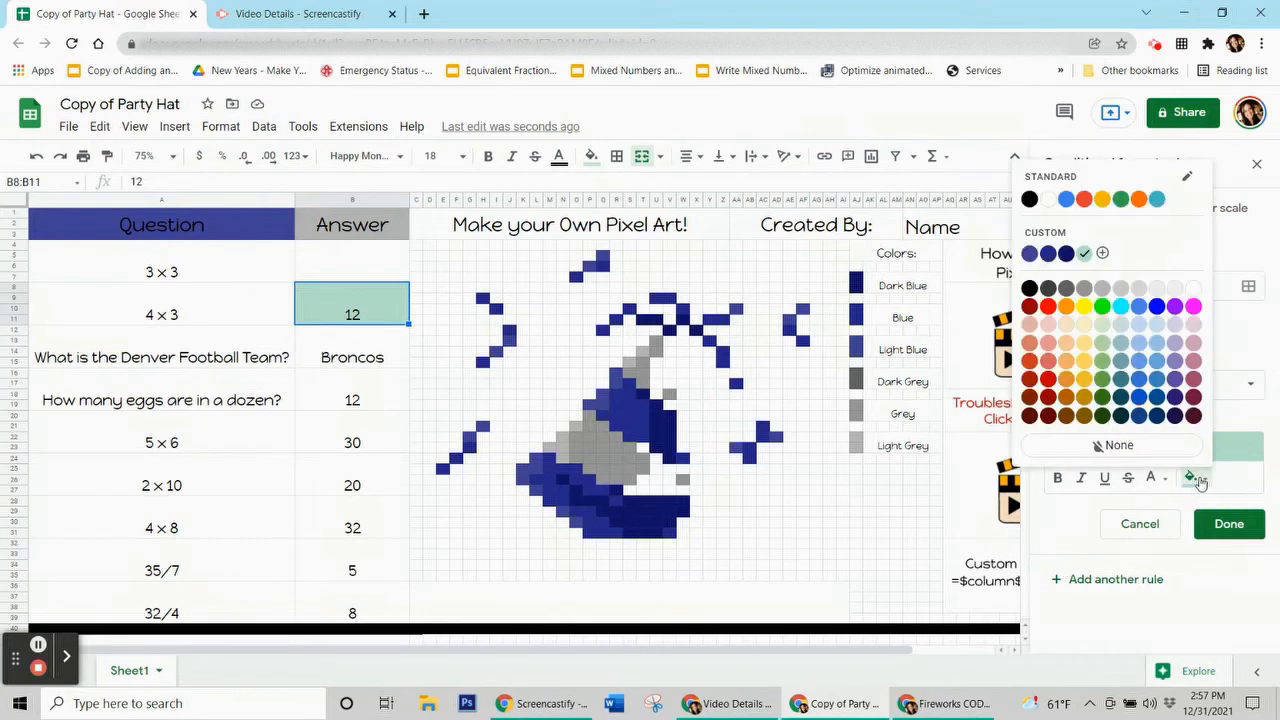
{"action": "left_click", "coordinate": [1035, 252]}
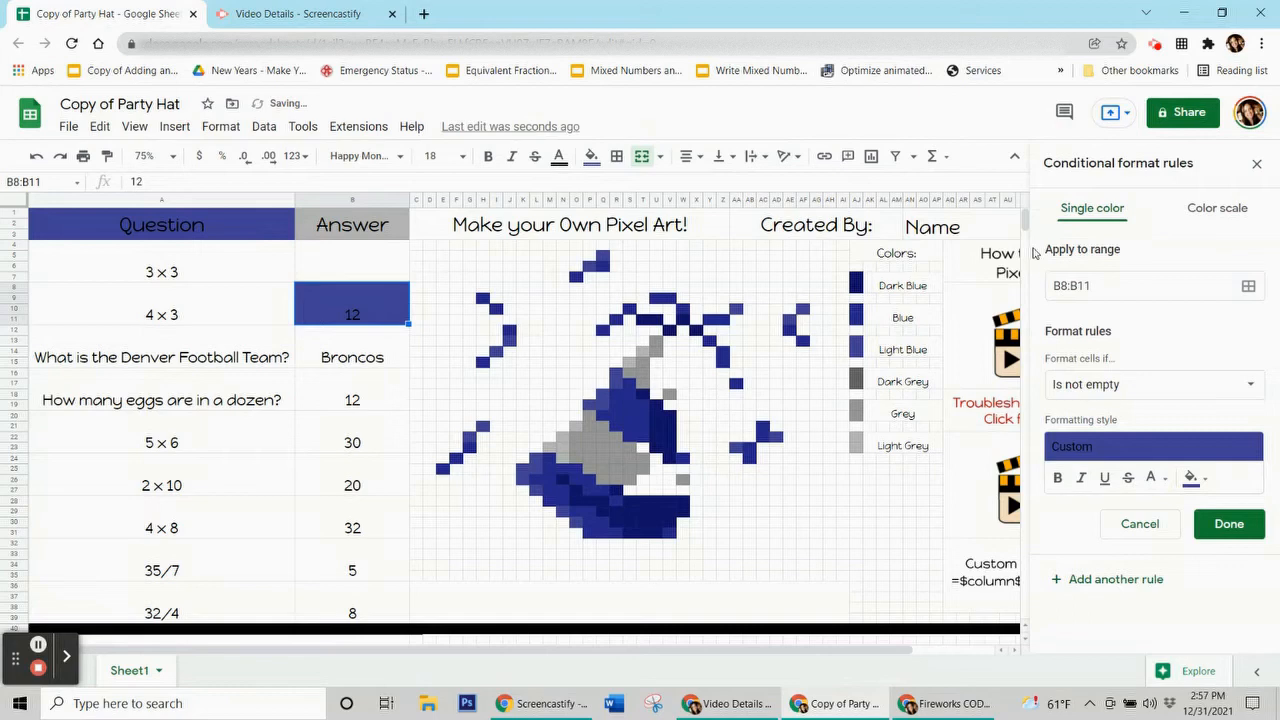
Step: Set its condition to custom formula =$b$8=12 and move its range picker aside
{"action": "left_click", "coordinate": [1104, 388]}
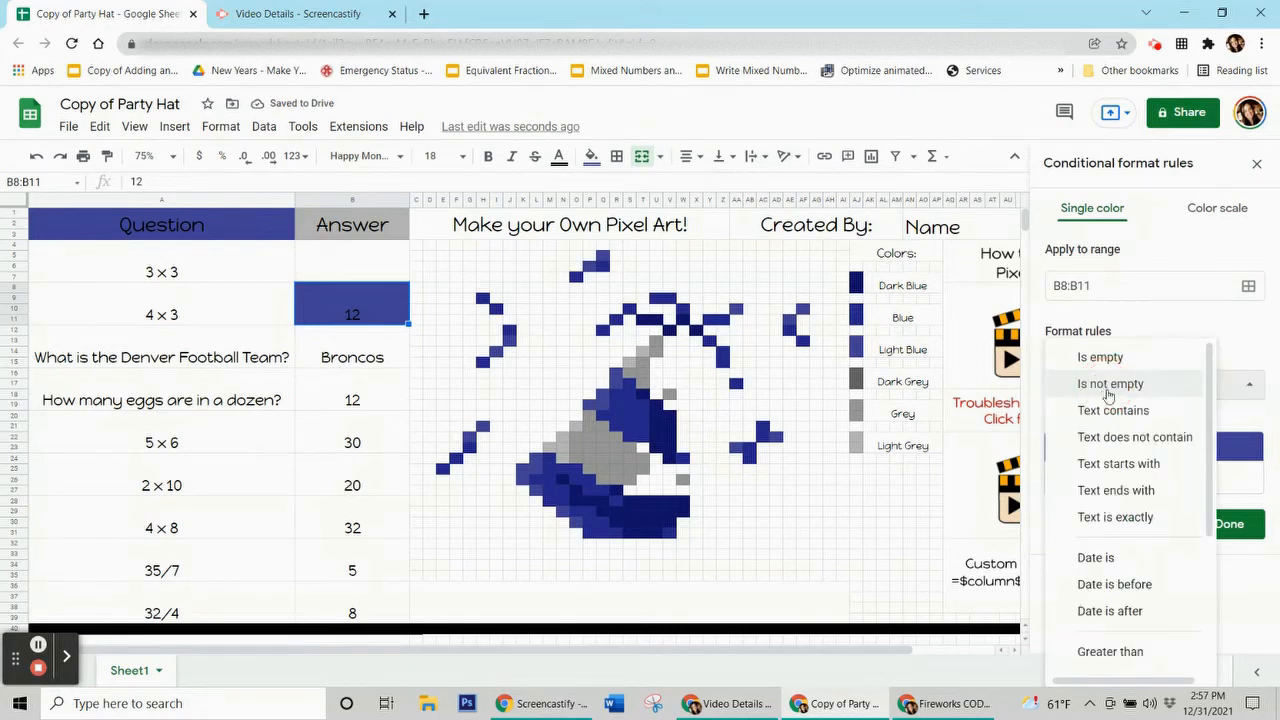
{"action": "scroll", "coordinate": [1118, 450], "scroll_direction": "down", "scroll_amount": 3}
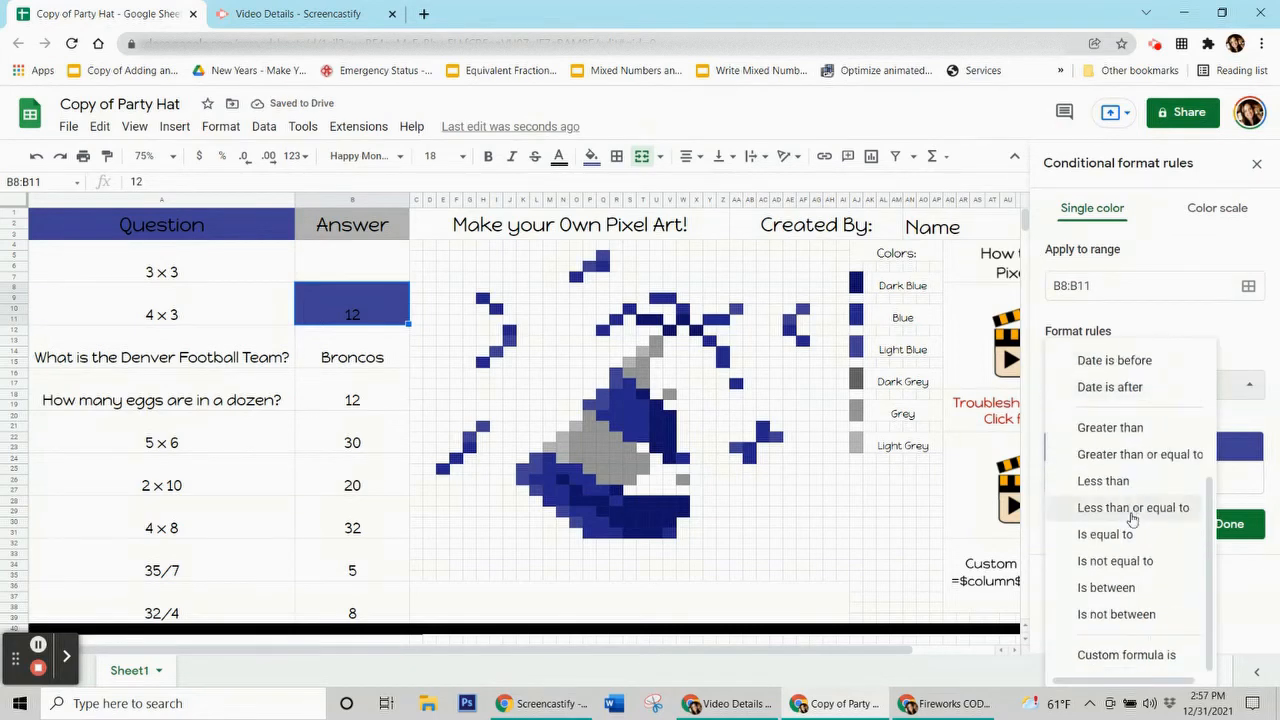
{"action": "left_click", "coordinate": [1133, 656]}
{"action": "left_click", "coordinate": [1084, 420]}
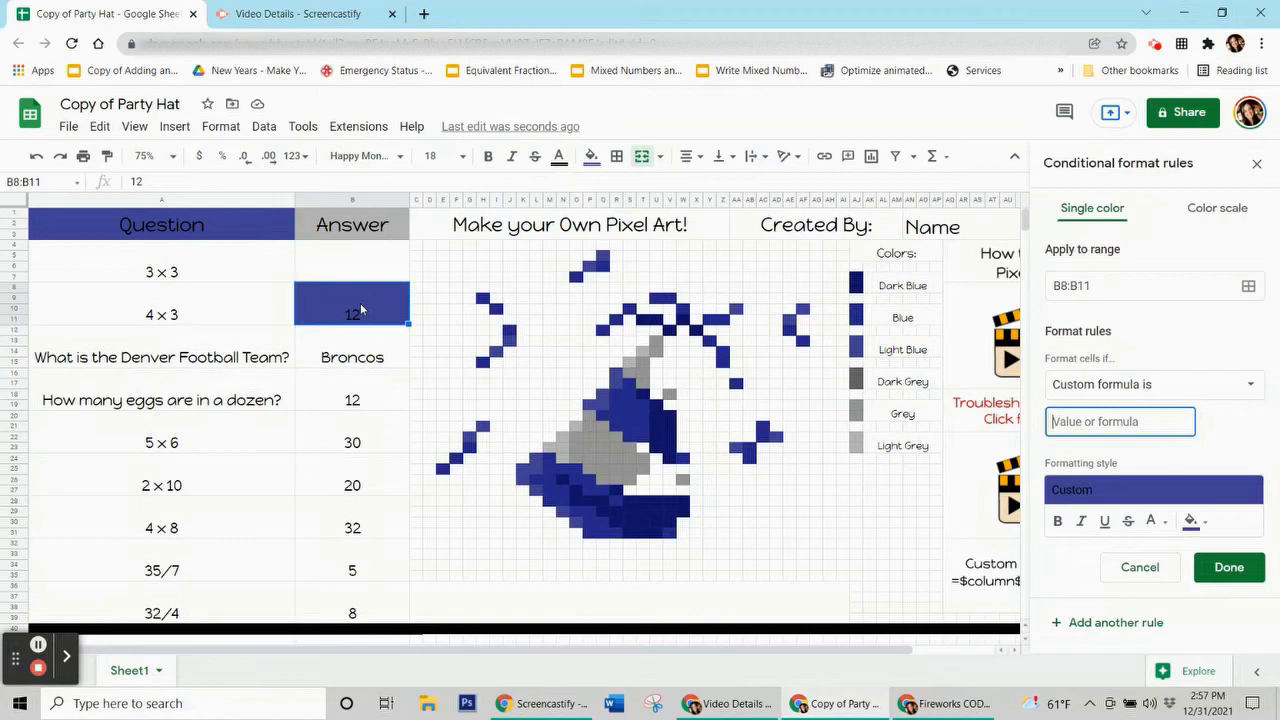
{"action": "type", "text": "="}
{"action": "type", "text": "$b$8=12"}
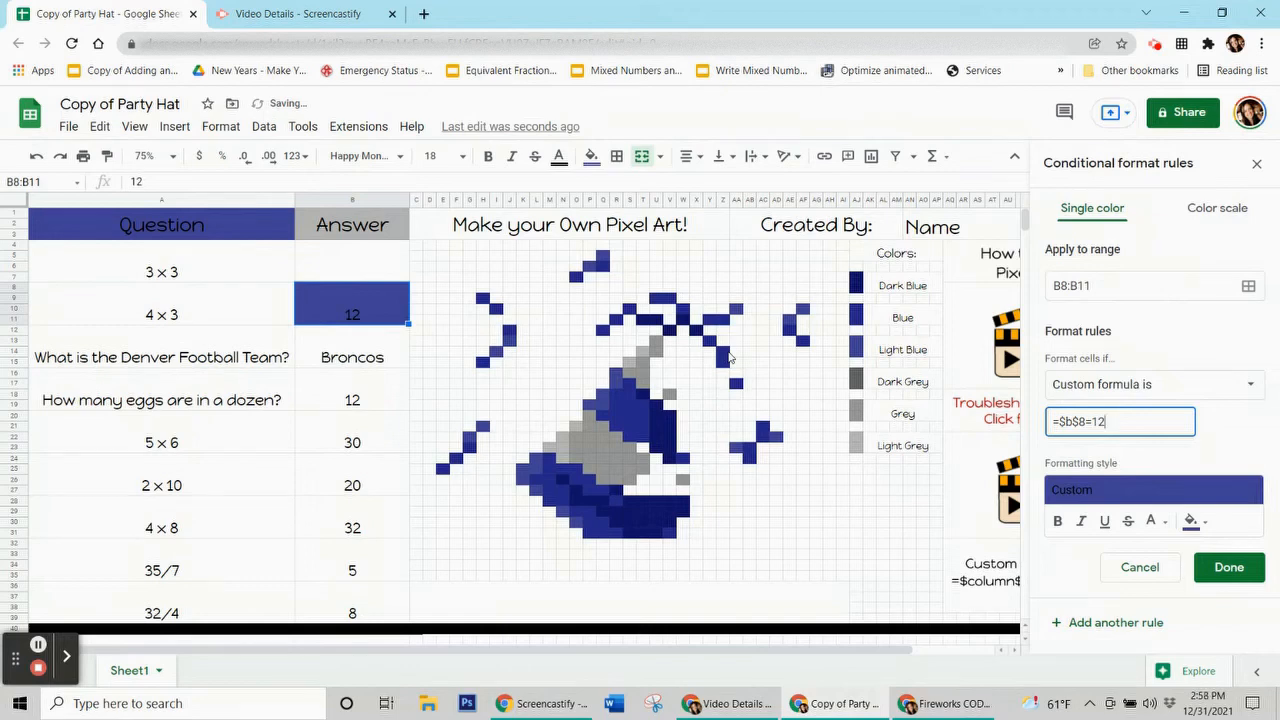
{"action": "left_click", "coordinate": [1250, 286]}
{"action": "left_click_drag", "start_coordinate": [700, 308], "coordinate": [249, 225]}
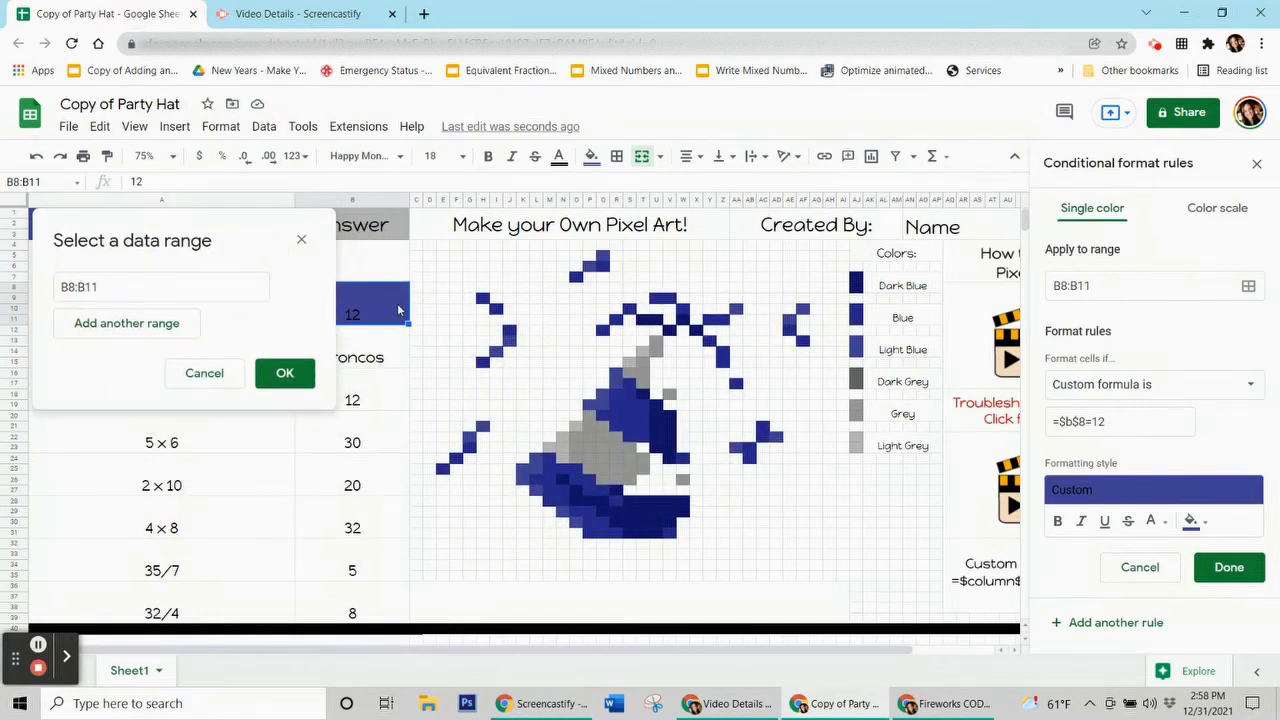
Step: Add hat pixels R16:R17, Q18, P19:Q19, L24:L25, K25:K26, L27, N29 and O30 to the rule
{"action": "left_click", "coordinate": [618, 384], "text": "ctrl"}
{"action": "left_click", "coordinate": [605, 399], "text": "ctrl"}
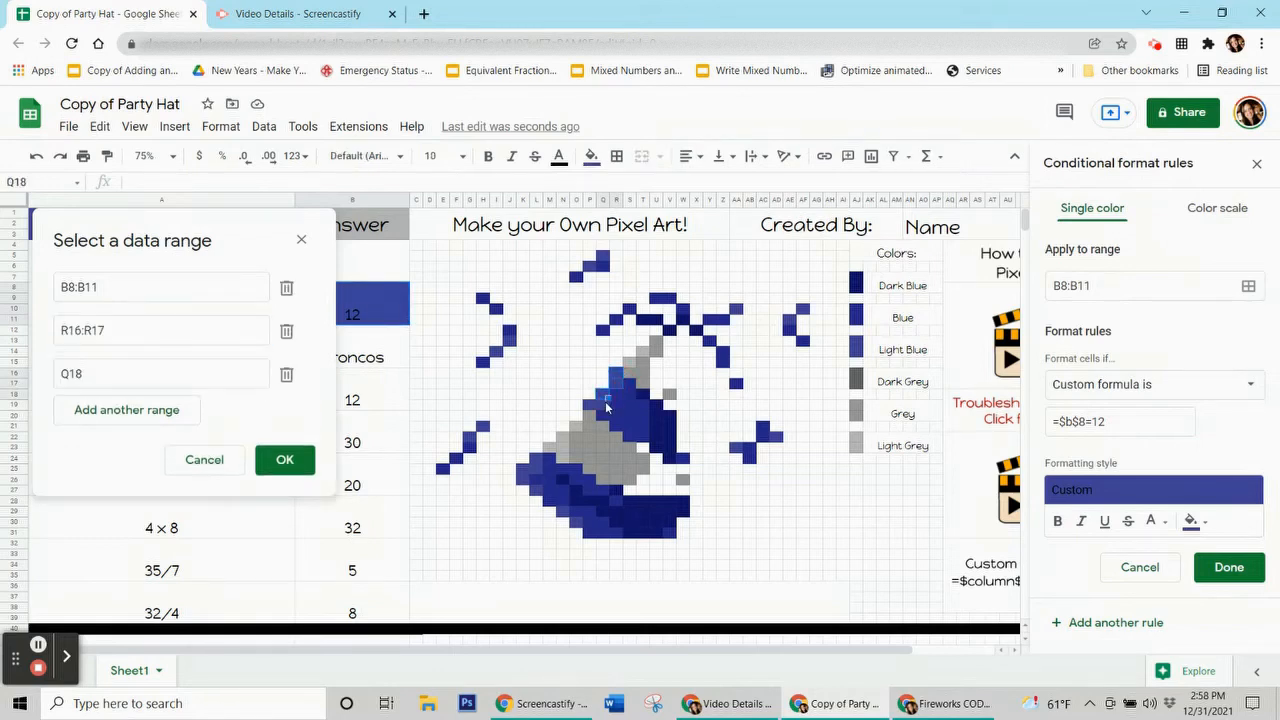
{"action": "left_click", "coordinate": [598, 410], "text": "ctrl"}
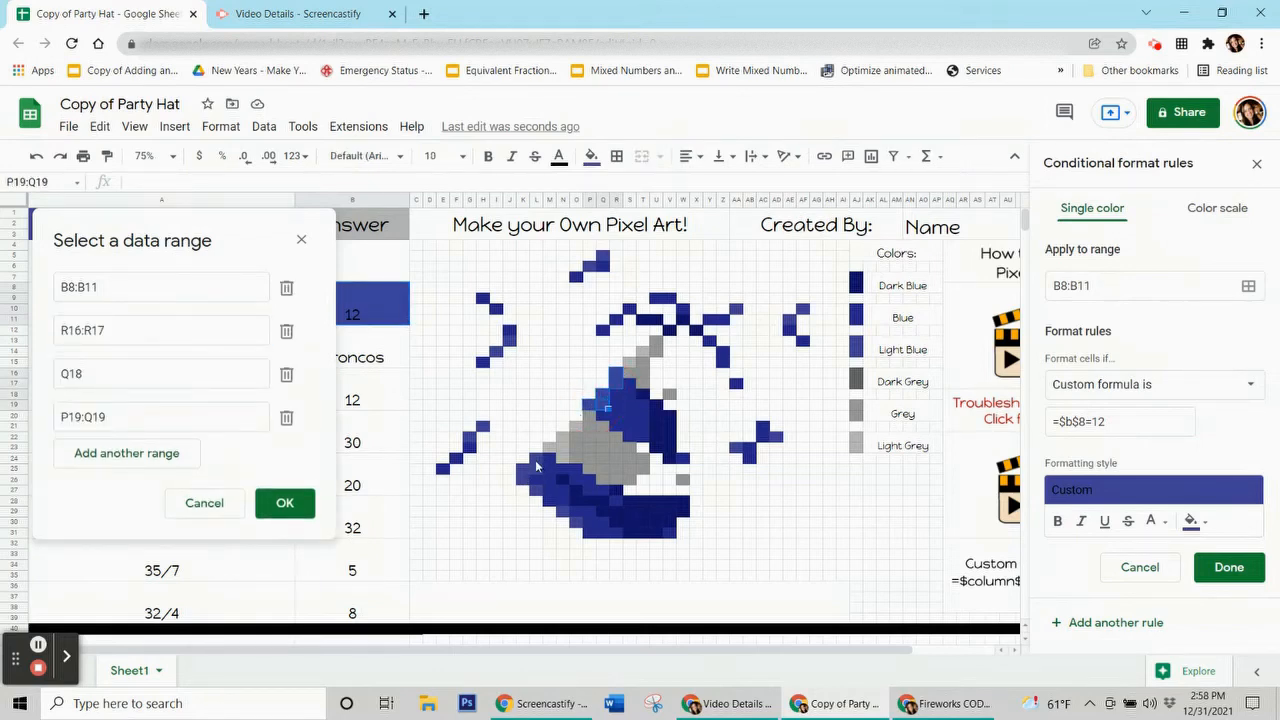
{"action": "left_click", "coordinate": [536, 471], "text": "ctrl"}
{"action": "left_click_drag", "start_coordinate": [526, 480], "coordinate": [528, 490]}
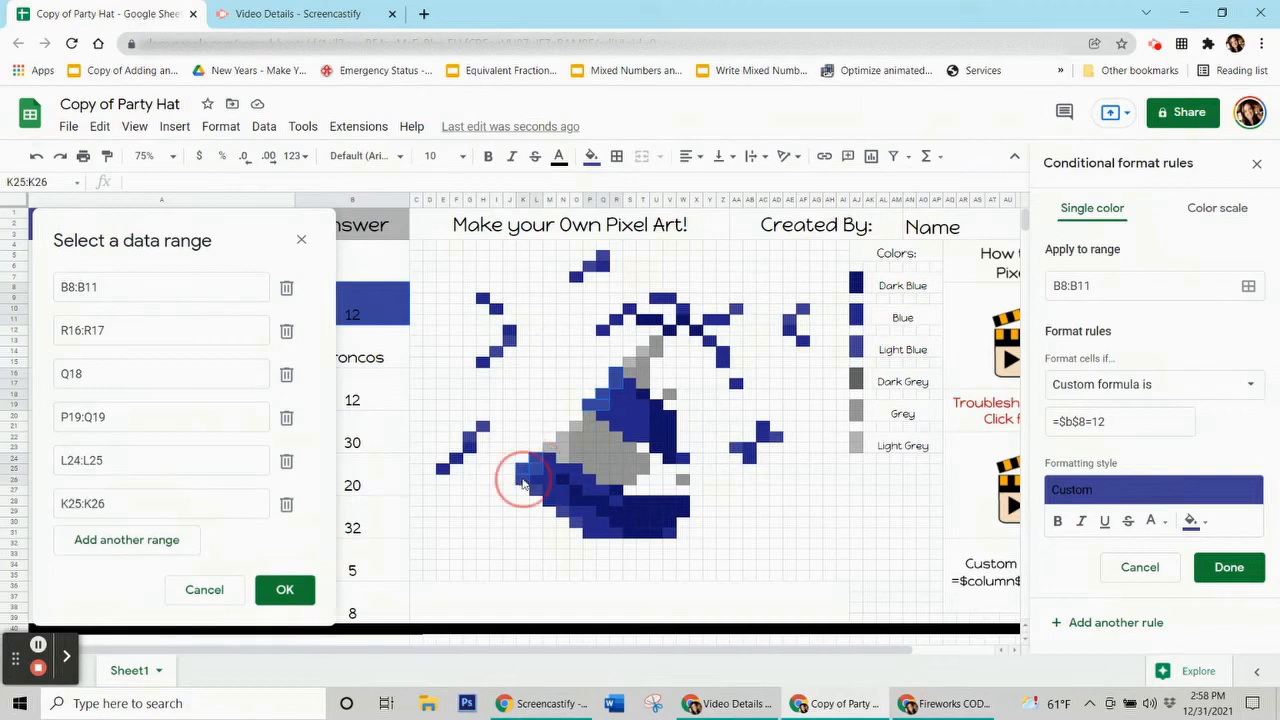
{"action": "left_click", "coordinate": [538, 497], "text": "ctrl"}
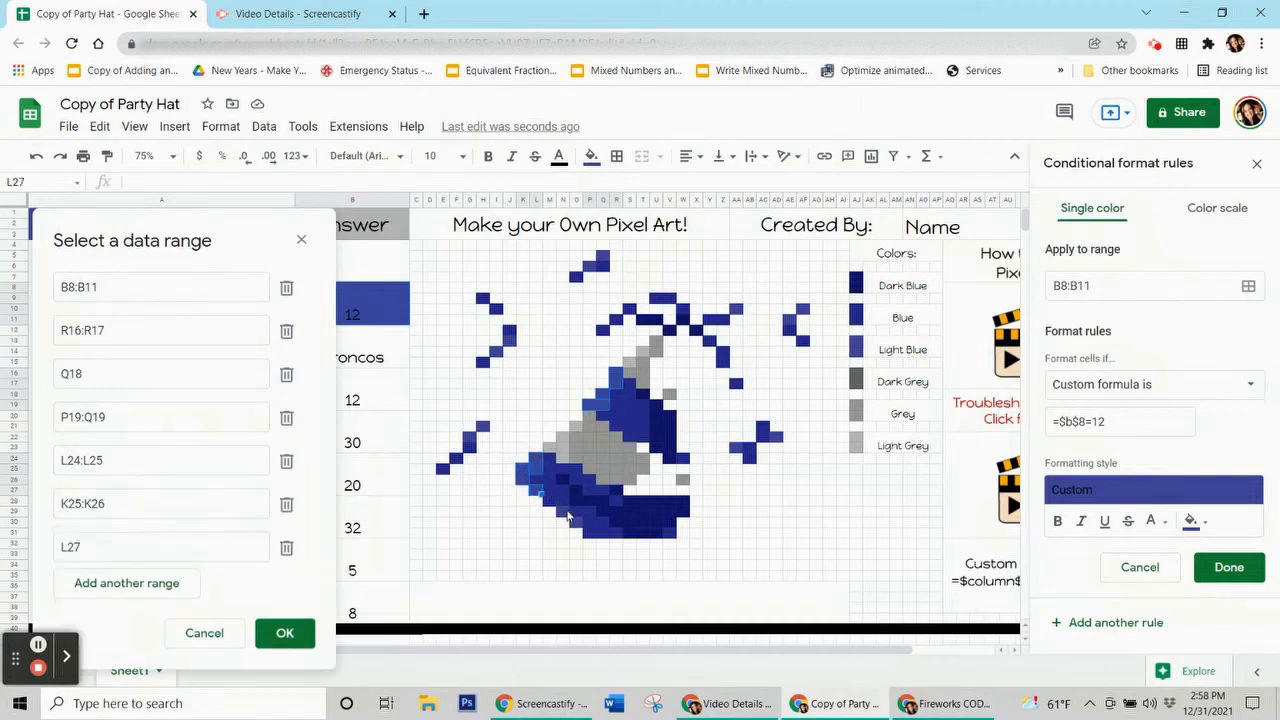
{"action": "left_click", "coordinate": [566, 516], "text": "ctrl"}
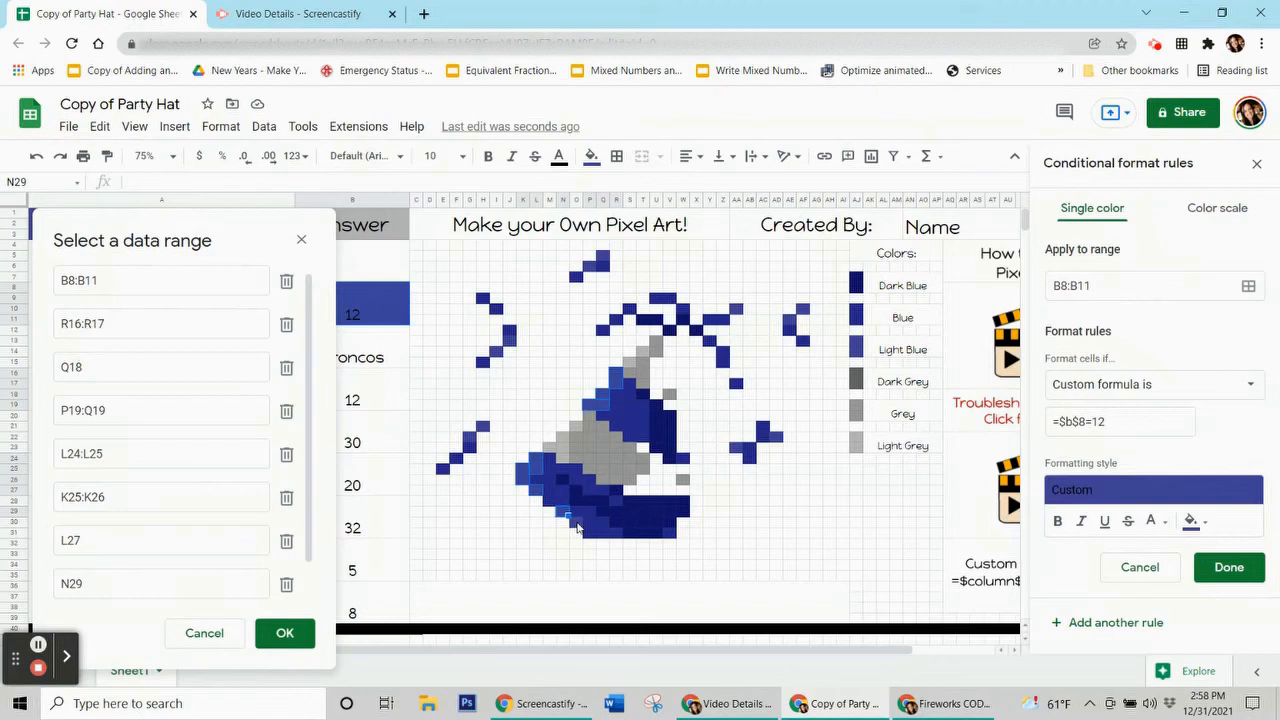
{"action": "left_click", "coordinate": [577, 528], "text": "ctrl"}
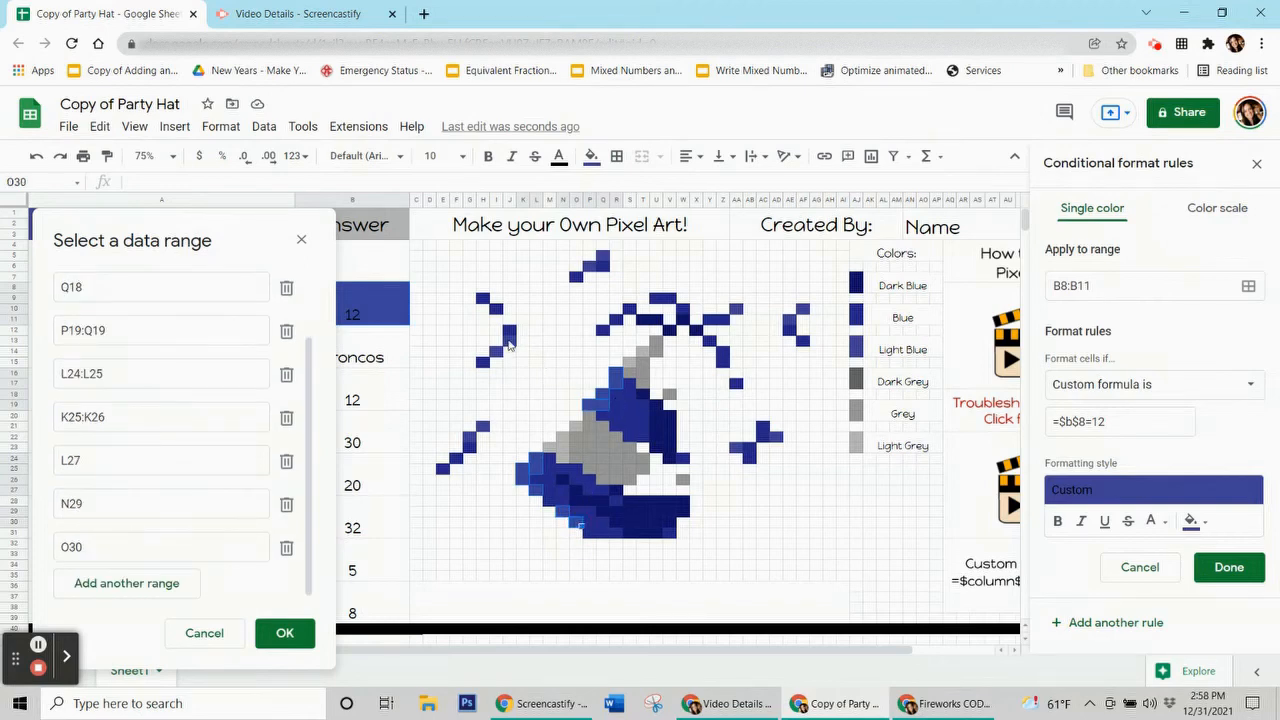
Step: Add confetti pixels J13, I14, H21, G22, AD22, AA23, AE11 and AF10, then save the rule
{"action": "left_click", "coordinate": [509, 343], "text": "ctrl"}
{"action": "left_click", "coordinate": [498, 354], "text": "ctrl"}
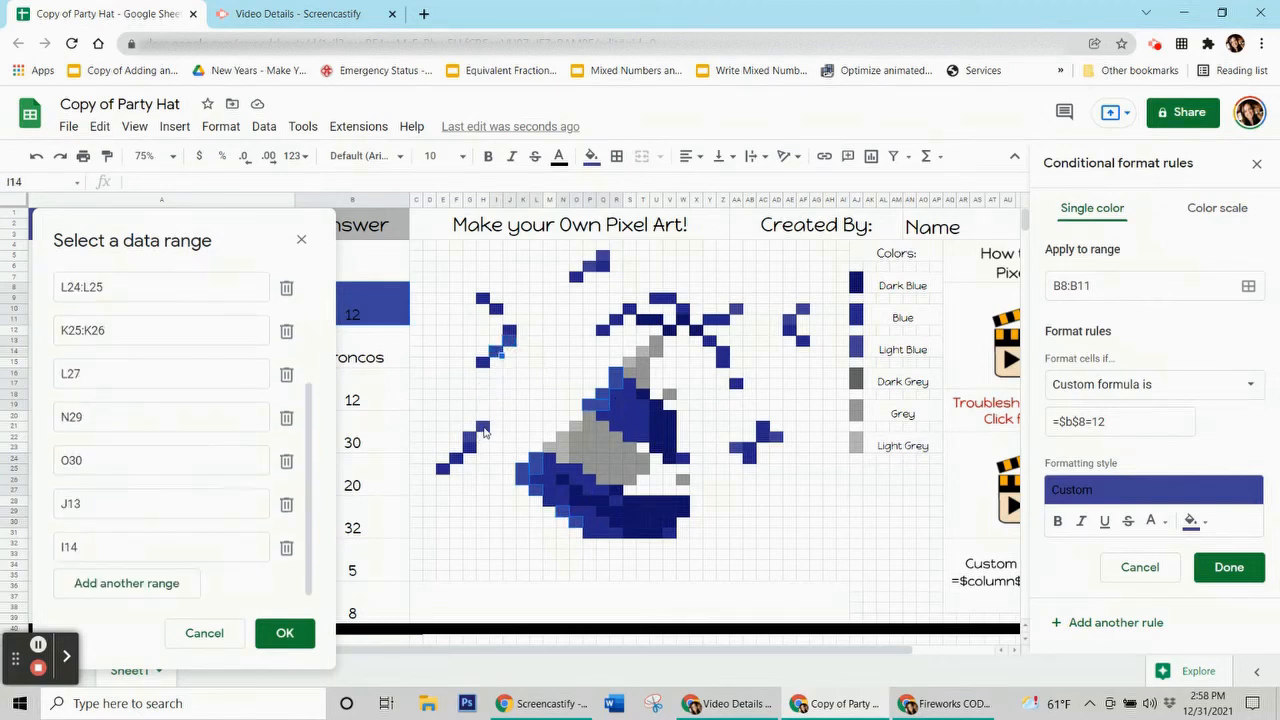
{"action": "left_click", "coordinate": [484, 430], "text": "ctrl"}
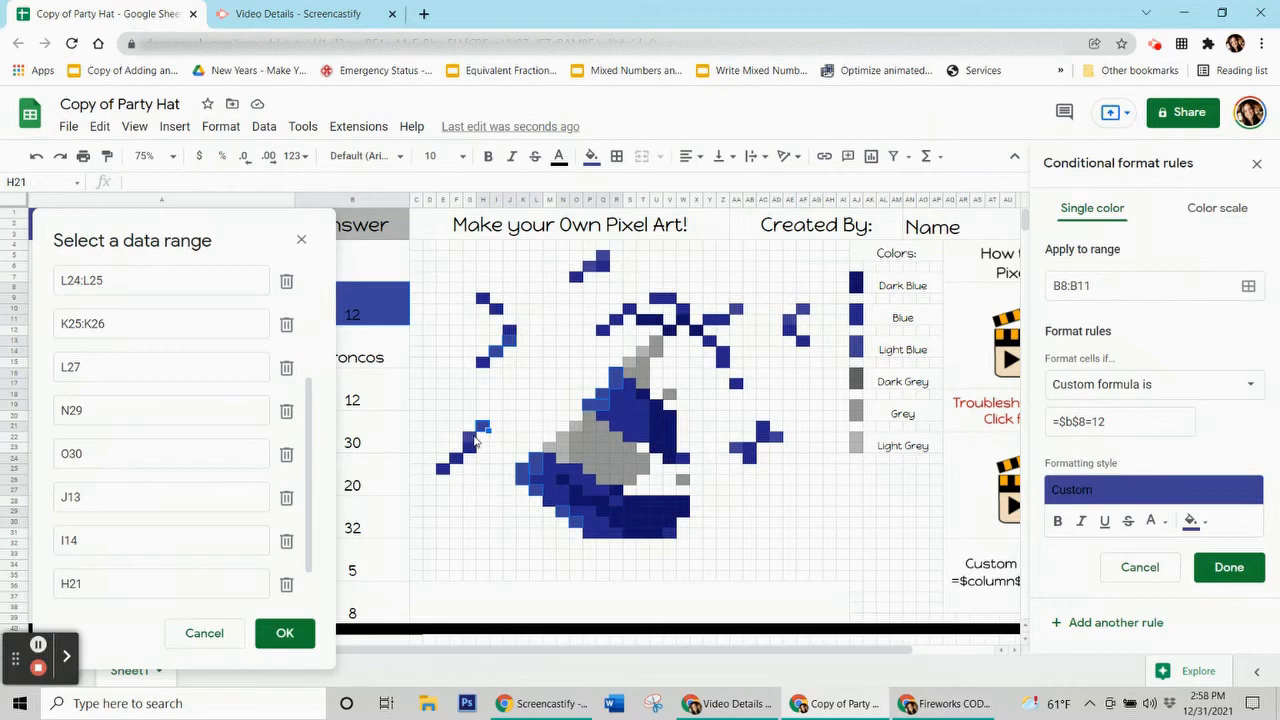
{"action": "left_click", "coordinate": [473, 439], "text": "ctrl"}
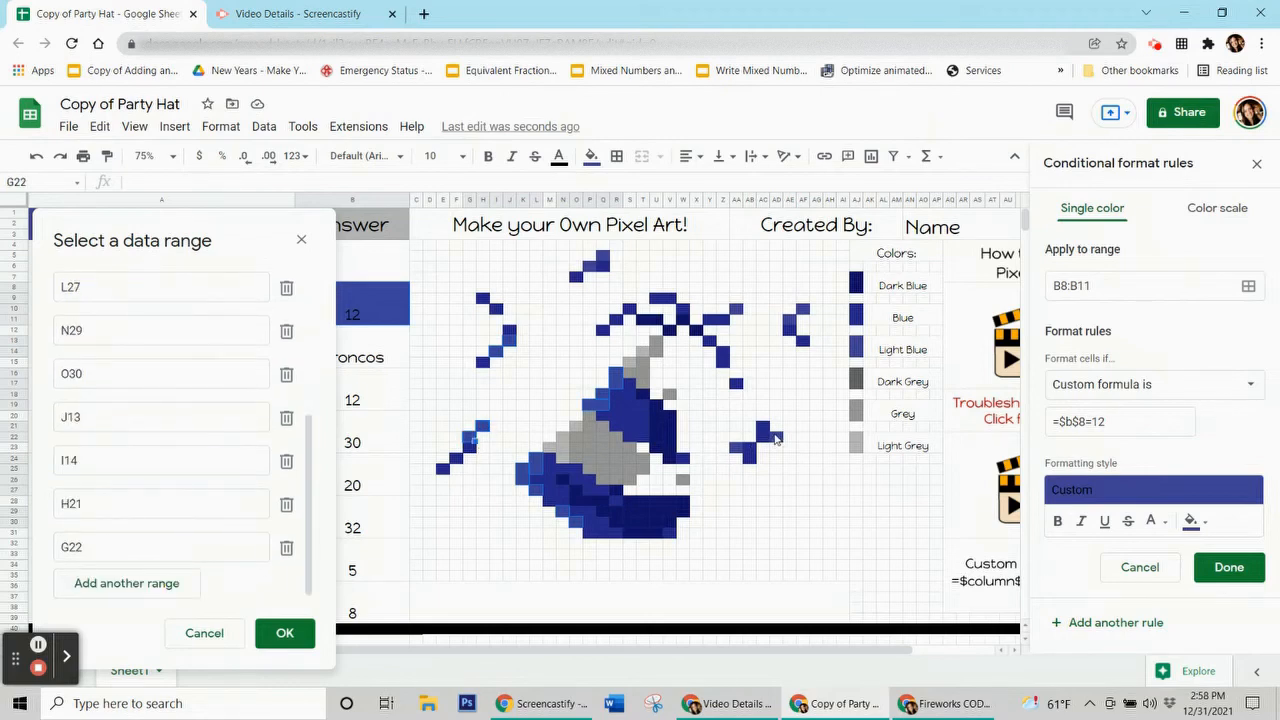
{"action": "left_click", "coordinate": [735, 451], "text": "ctrl"}
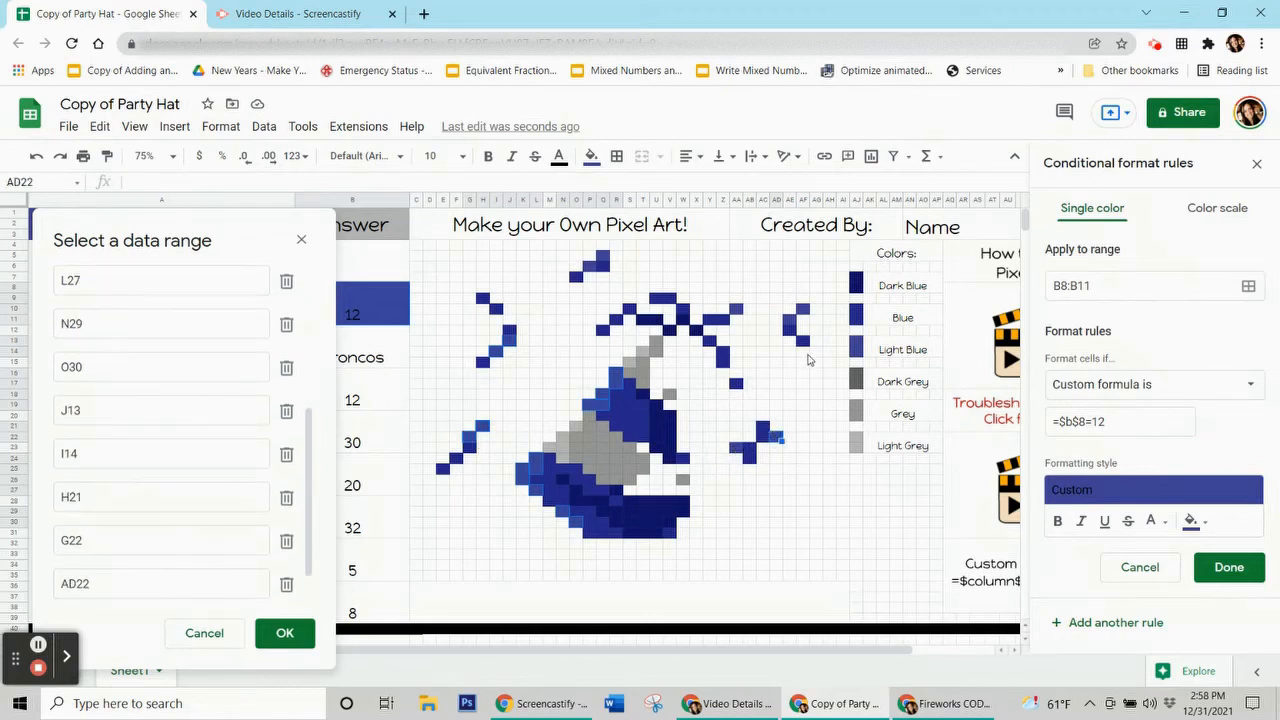
{"action": "left_click", "coordinate": [790, 320], "text": "ctrl"}
{"action": "left_click", "coordinate": [803, 310], "text": "ctrl"}
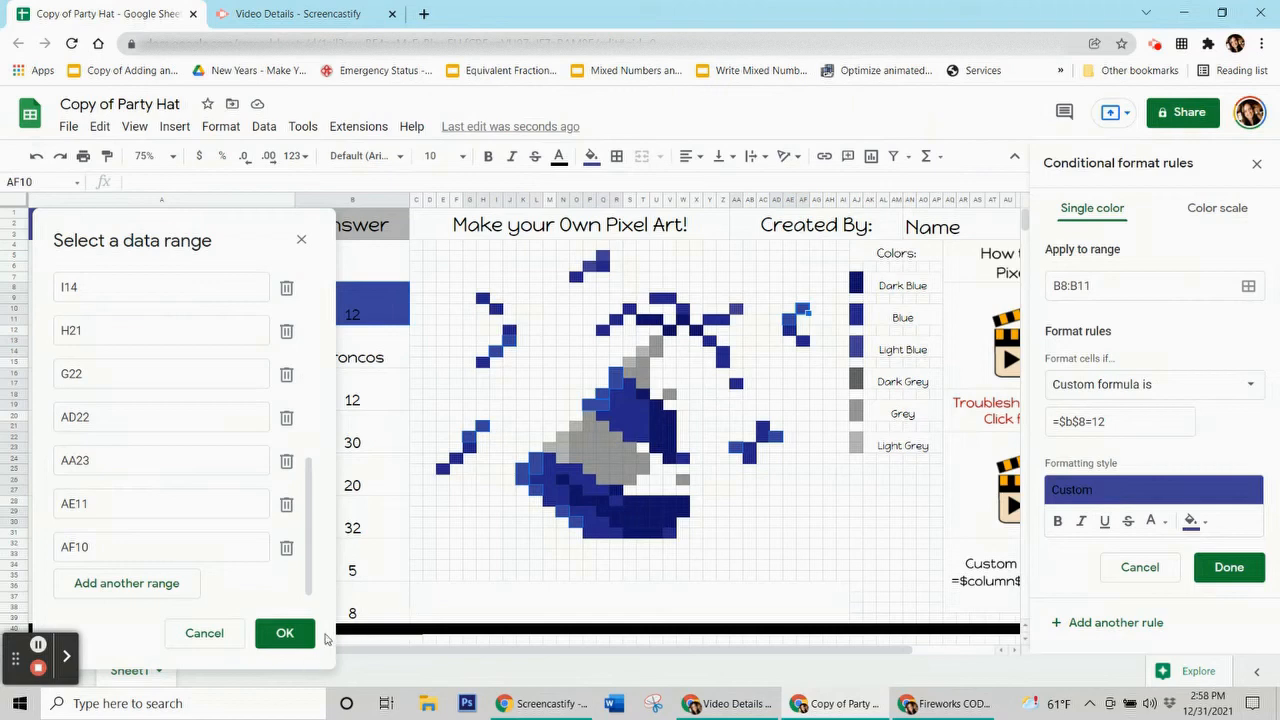
{"action": "left_click", "coordinate": [285, 634]}
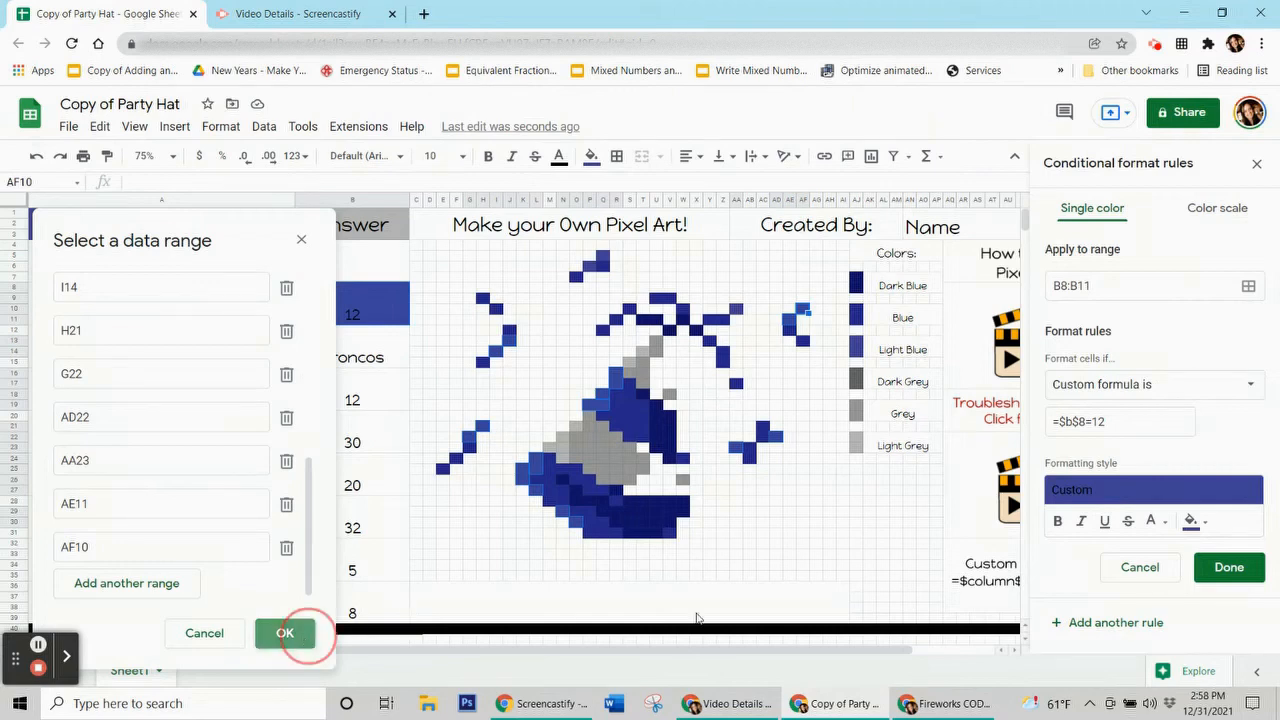
{"action": "left_click", "coordinate": [1230, 570]}
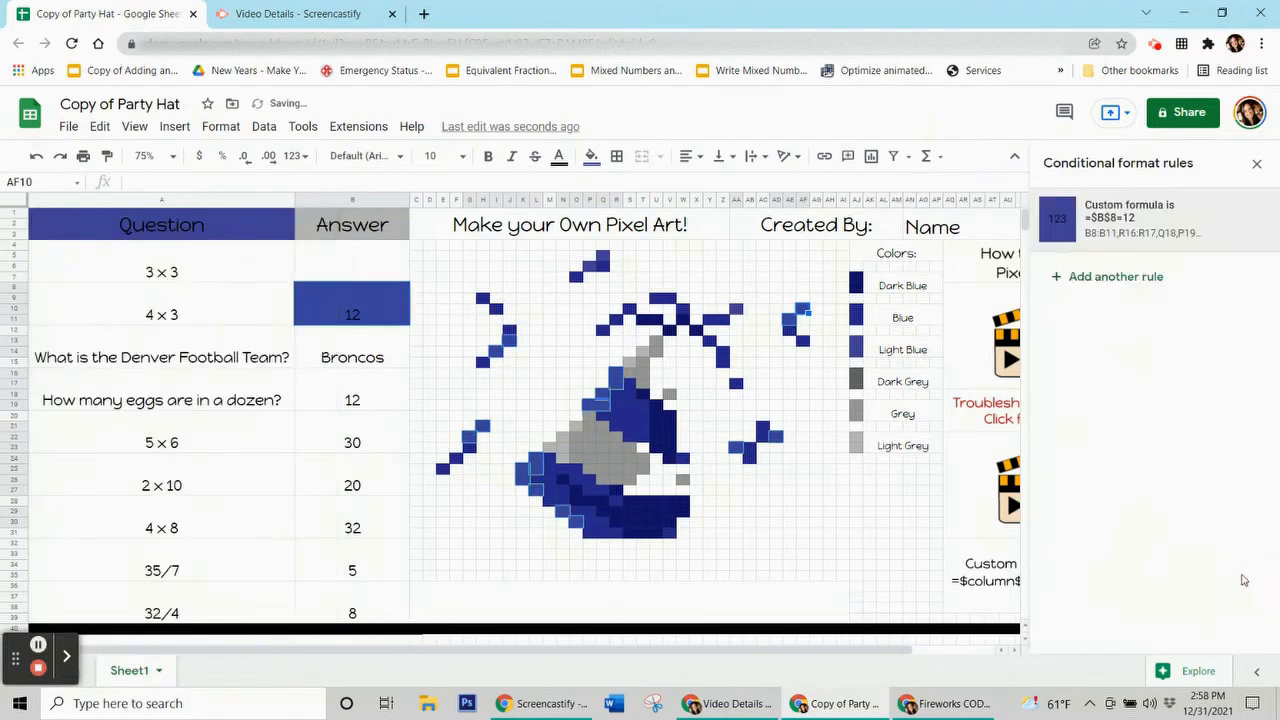
Step: Remove the manual fill colour and clear the 12 answer from B8:B11
{"action": "left_click", "coordinate": [591, 156]}
{"action": "left_click", "coordinate": [665, 452]}
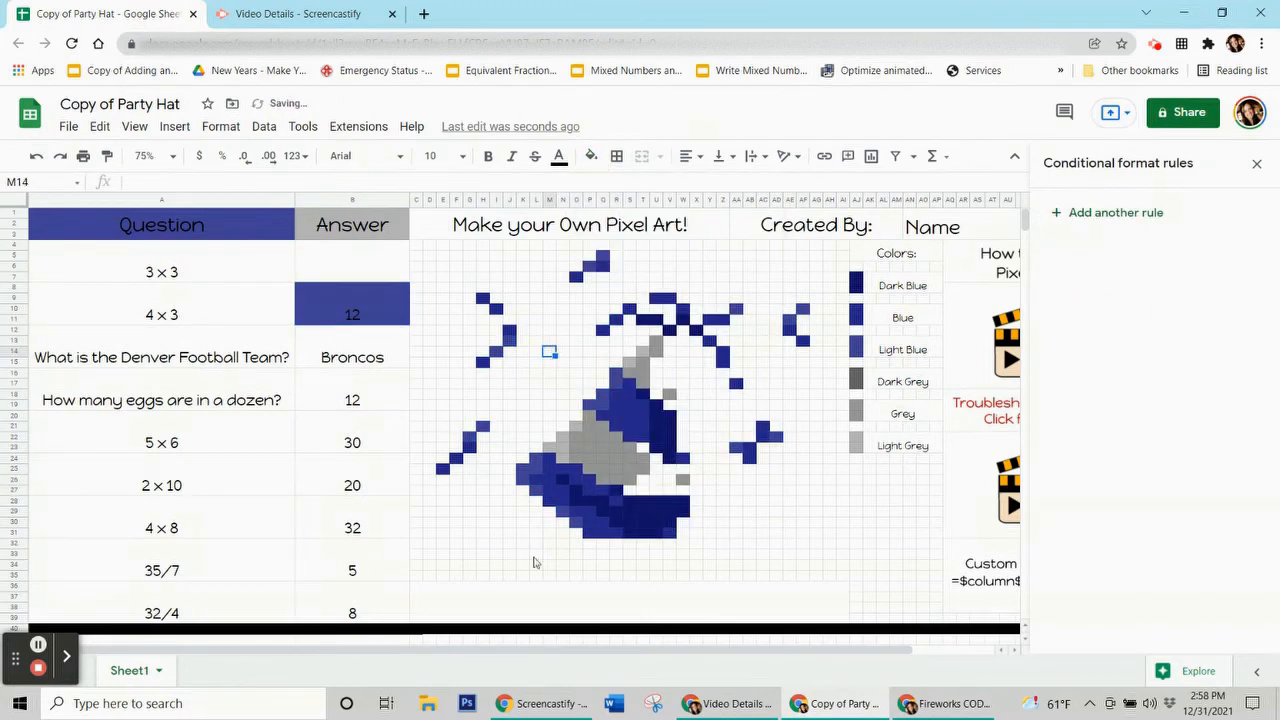
{"action": "left_click", "coordinate": [363, 313]}
{"action": "key", "text": "Delete"}
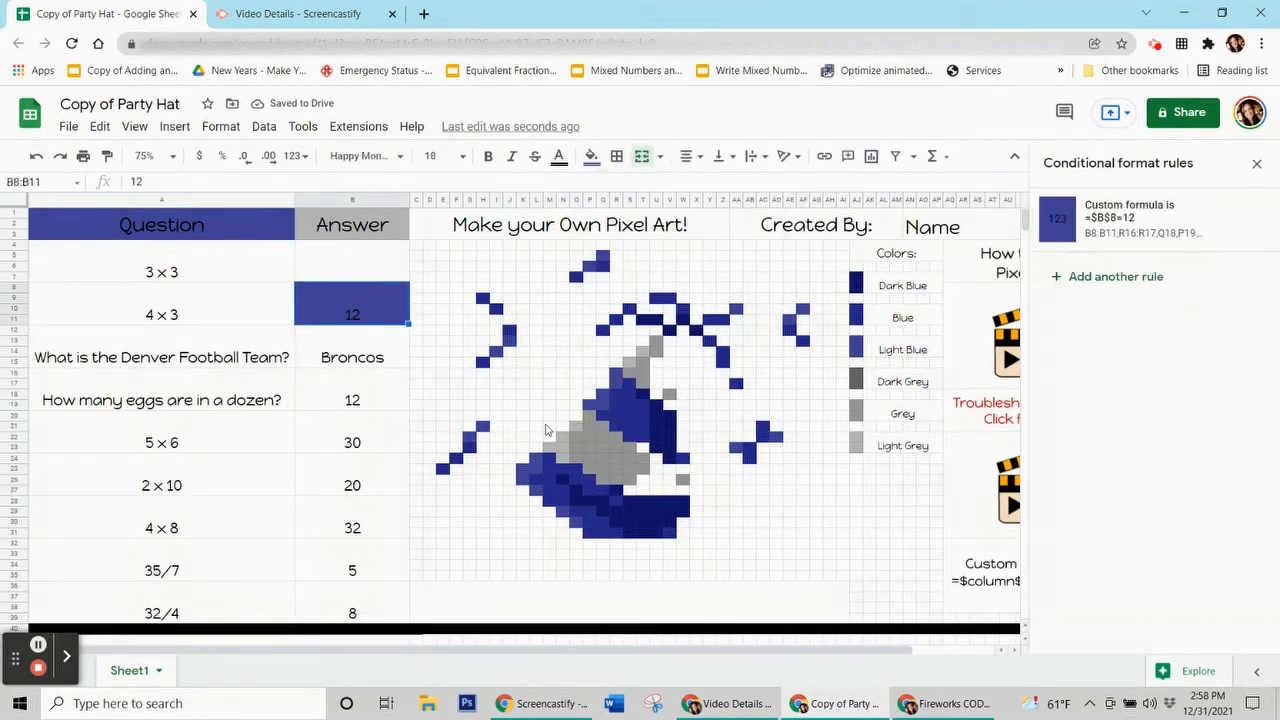
Step: Enter 9 as the 3 × 3 answer and 12 as the 4 × 3 answer
{"action": "left_click", "coordinate": [352, 270]}
{"action": "type", "text": "9"}
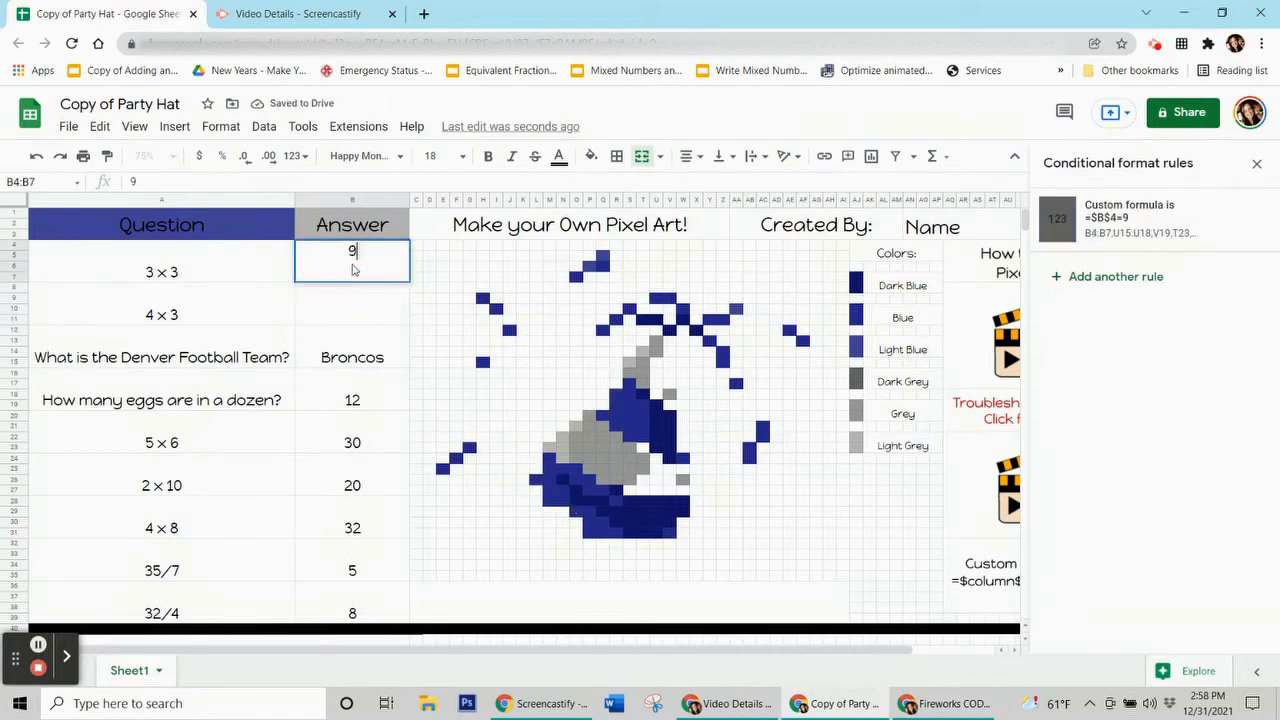
{"action": "key", "text": "Return"}
{"action": "type", "text": "12"}
{"action": "key", "text": "Return"}
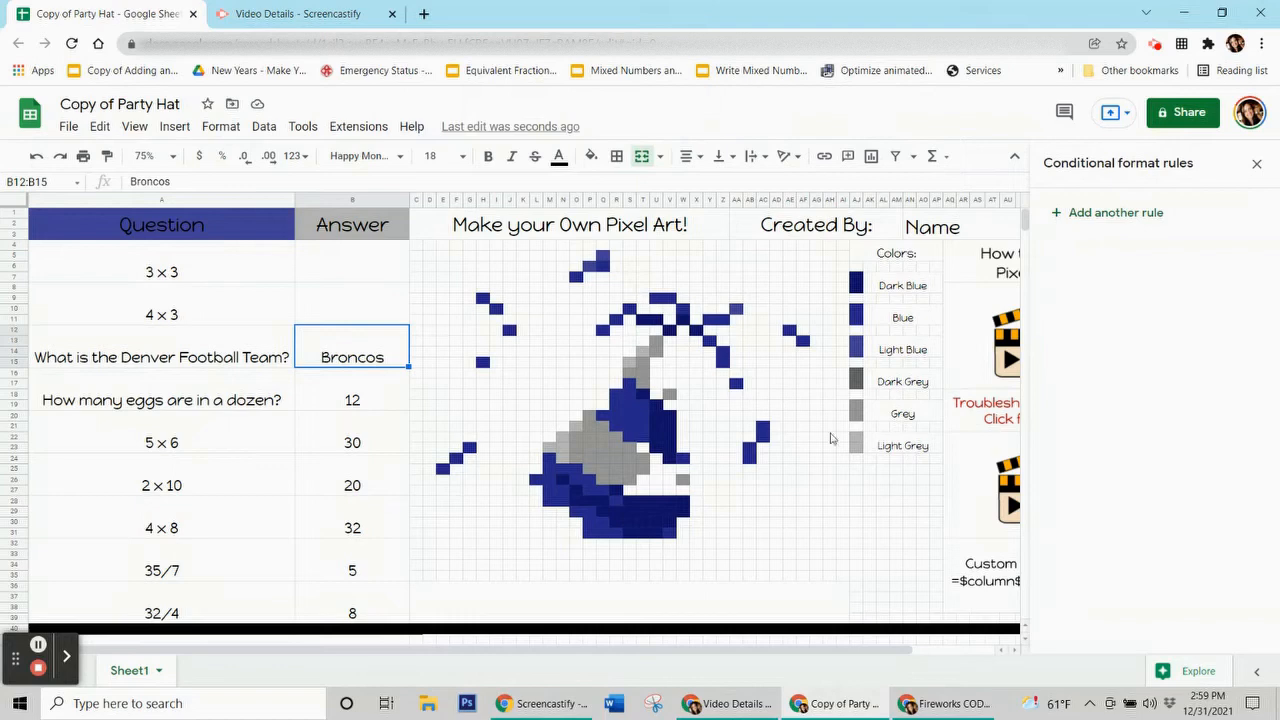
Step: Check the fill colours of hat pixels P30, Q23 and M23, then start a new rule for B12:B15
{"action": "left_click", "coordinate": [589, 528]}
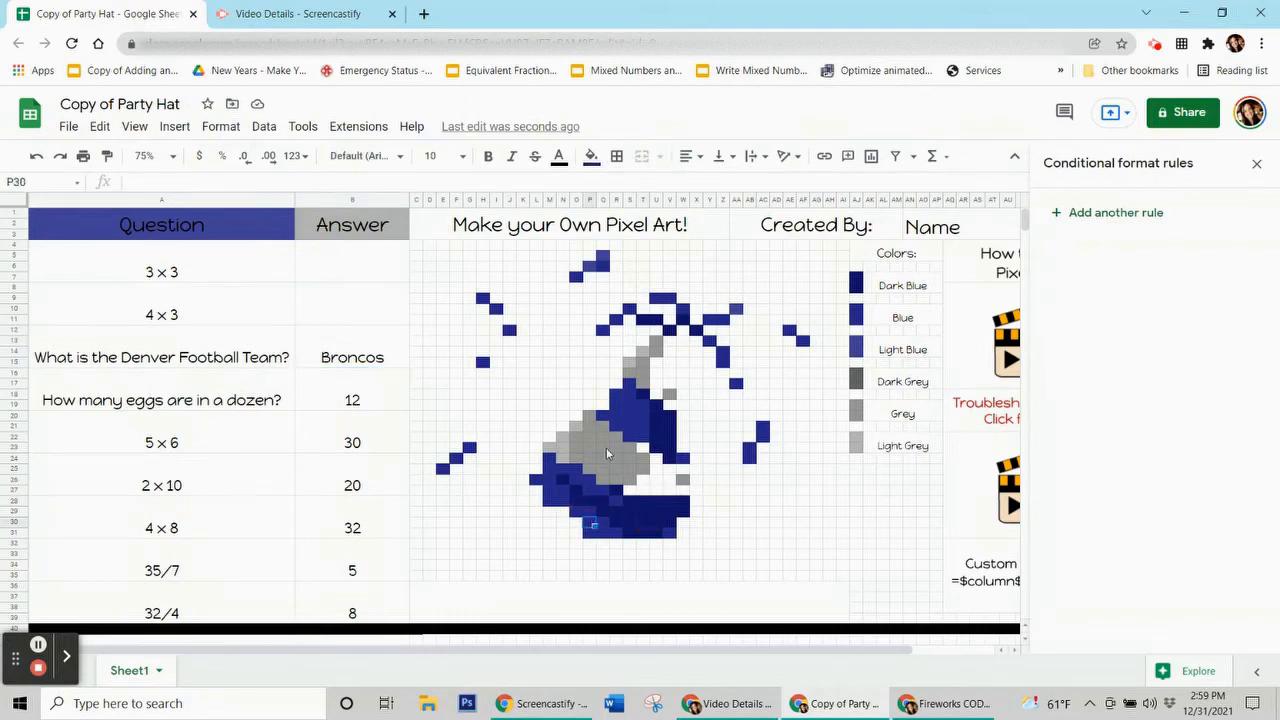
{"action": "left_click", "coordinate": [606, 447]}
{"action": "left_click", "coordinate": [551, 449]}
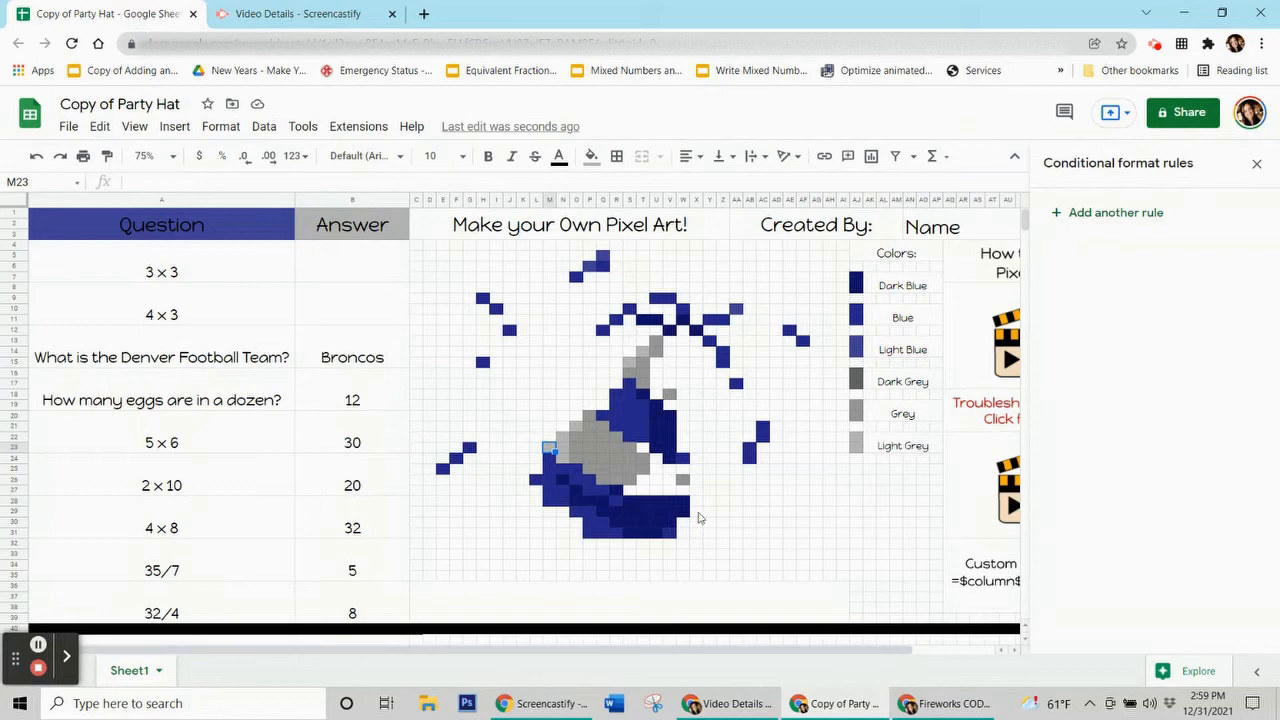
{"action": "left_click", "coordinate": [603, 448]}
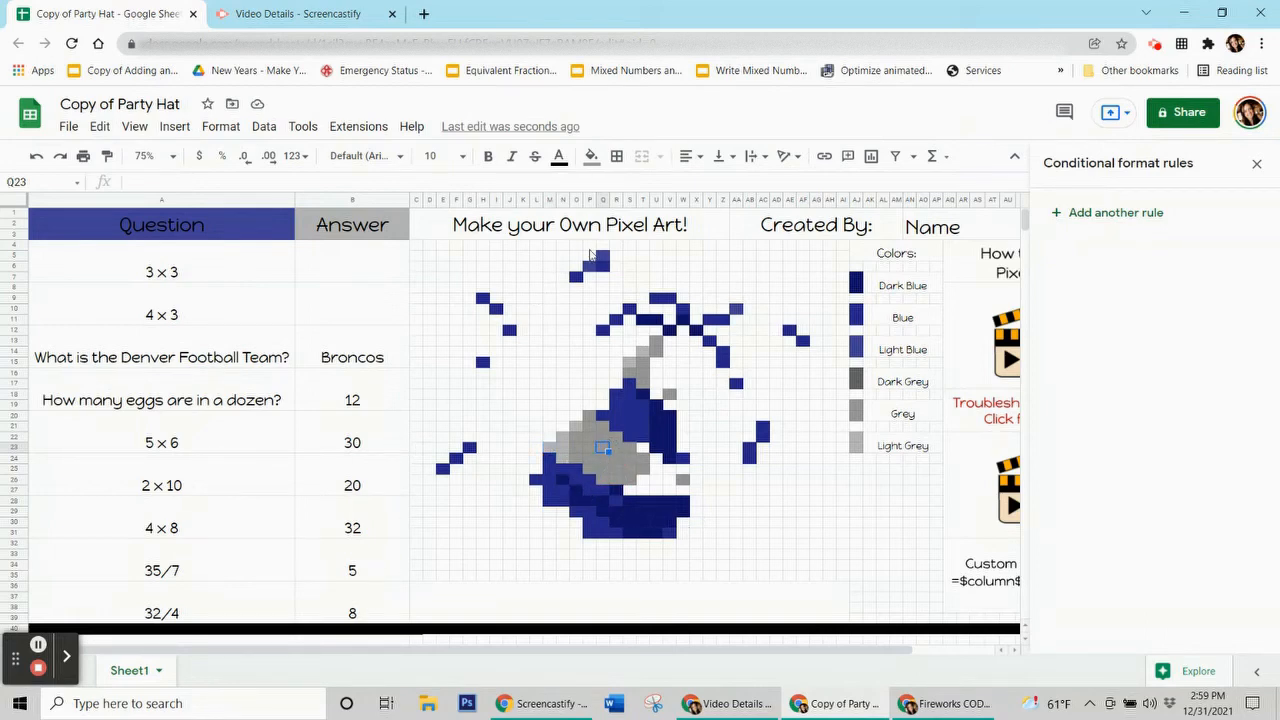
{"action": "left_click", "coordinate": [591, 156]}
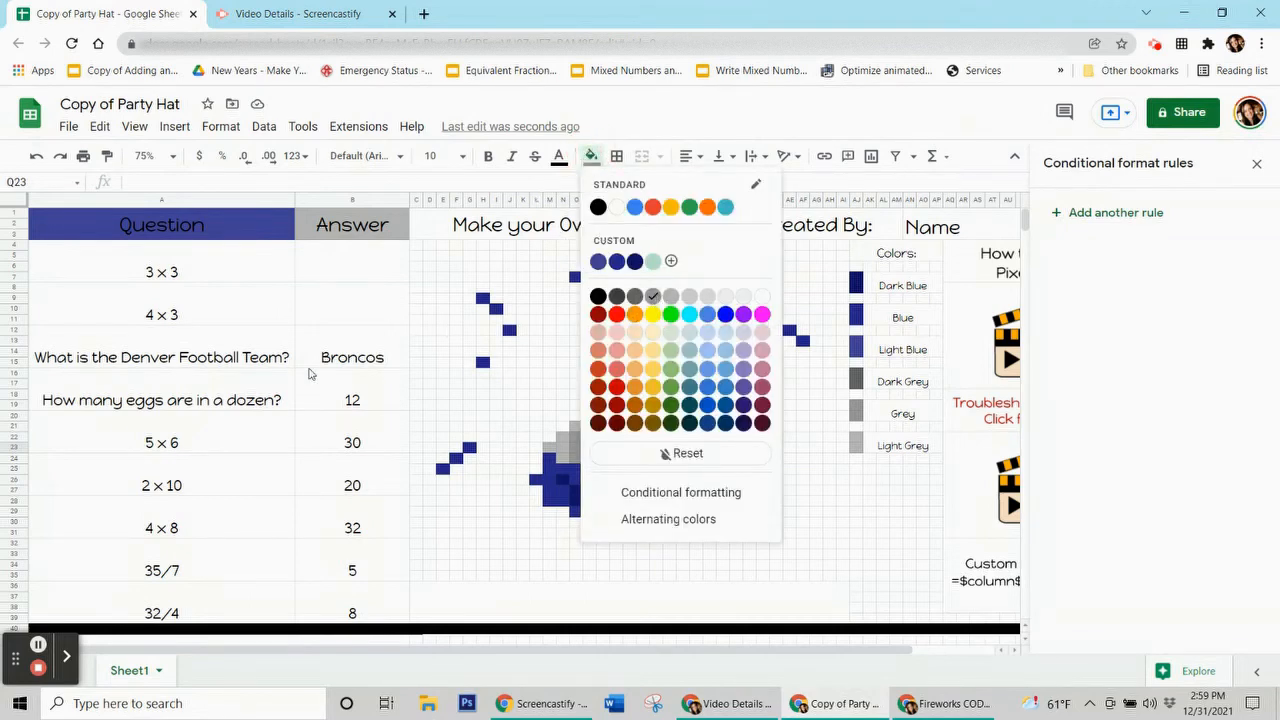
{"action": "left_click", "coordinate": [365, 350]}
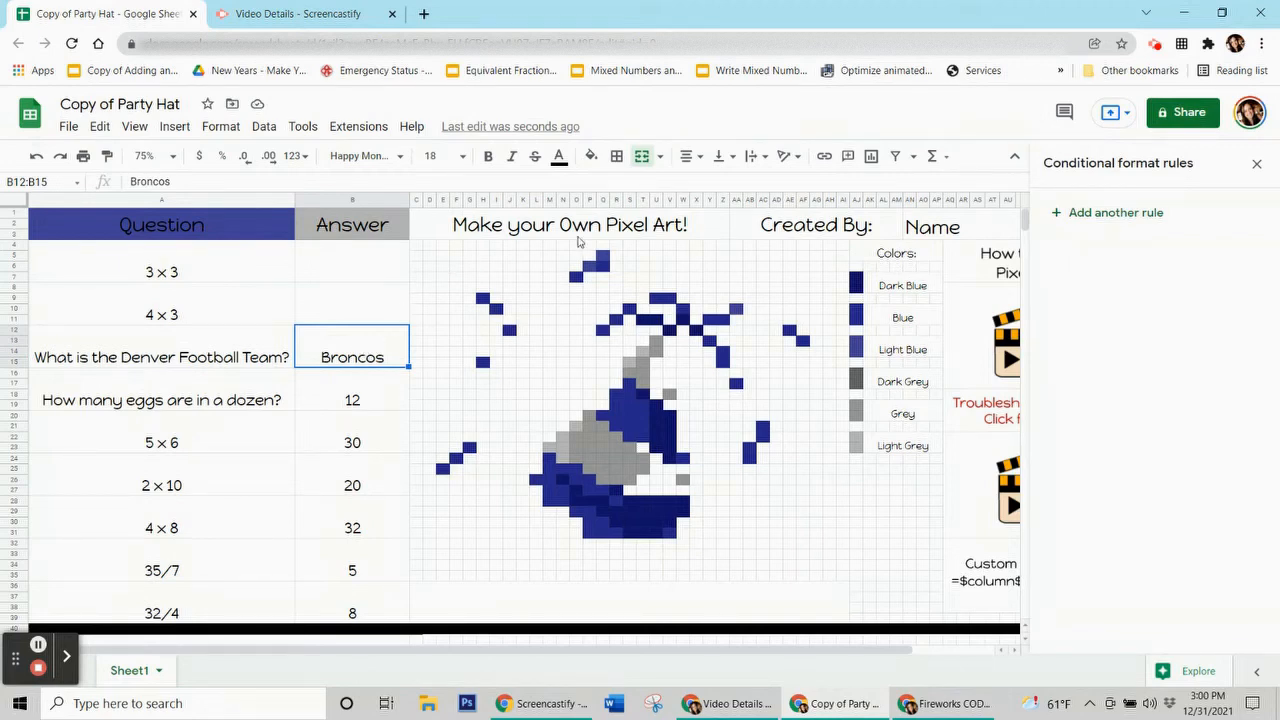
{"action": "left_click", "coordinate": [1122, 220]}
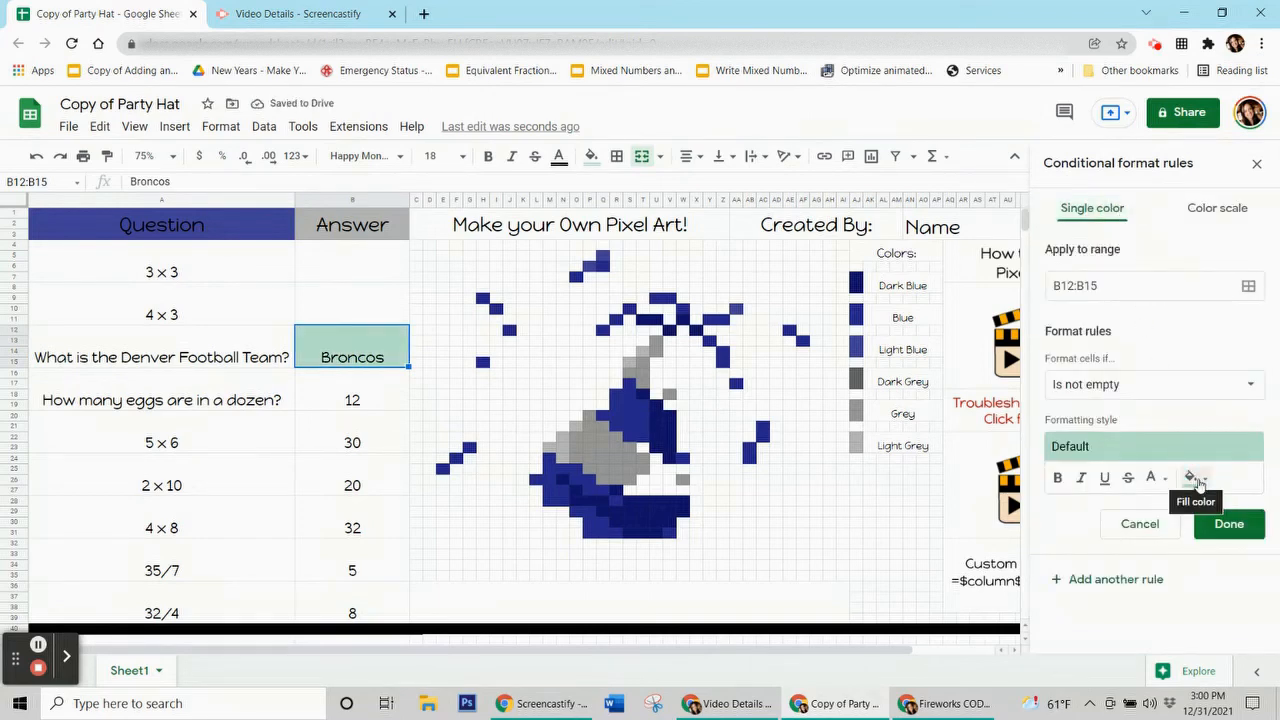
Step: Give the B12:B15 rule a grey fill and the custom formula =$b$12=Broncos
{"action": "left_click", "coordinate": [1199, 482]}
{"action": "left_click", "coordinate": [1085, 288]}
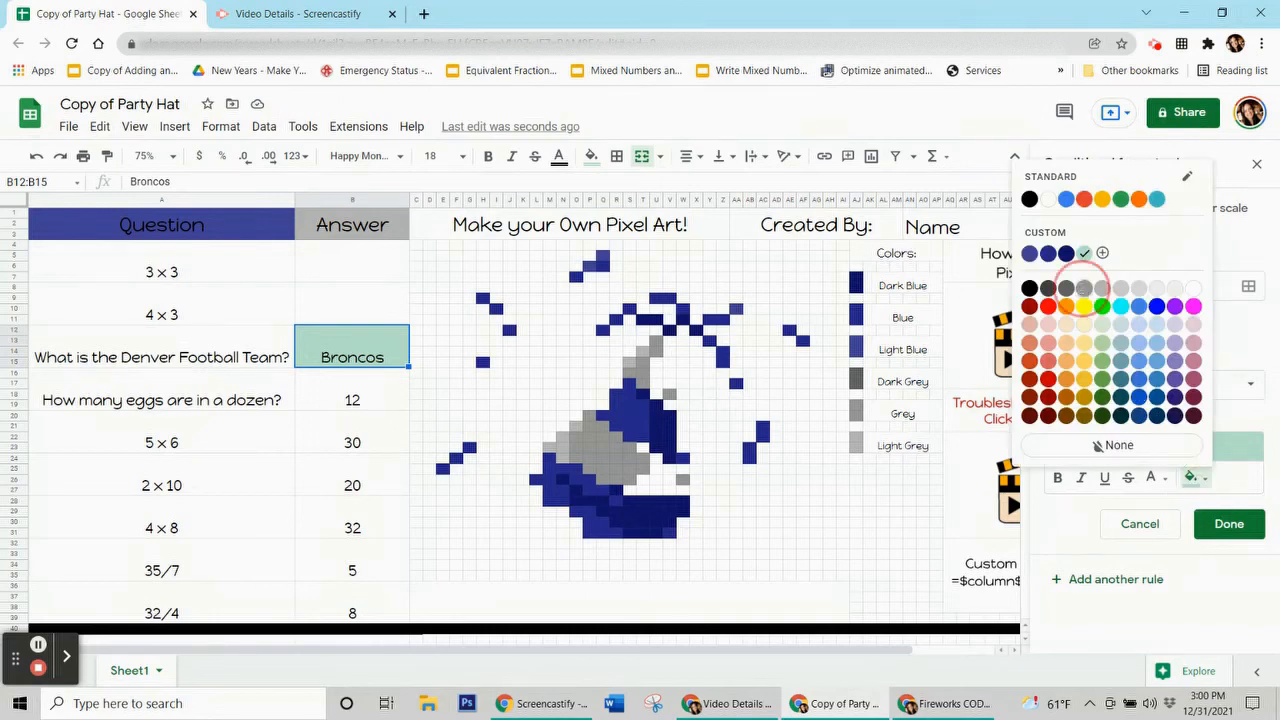
{"action": "left_click", "coordinate": [1106, 394]}
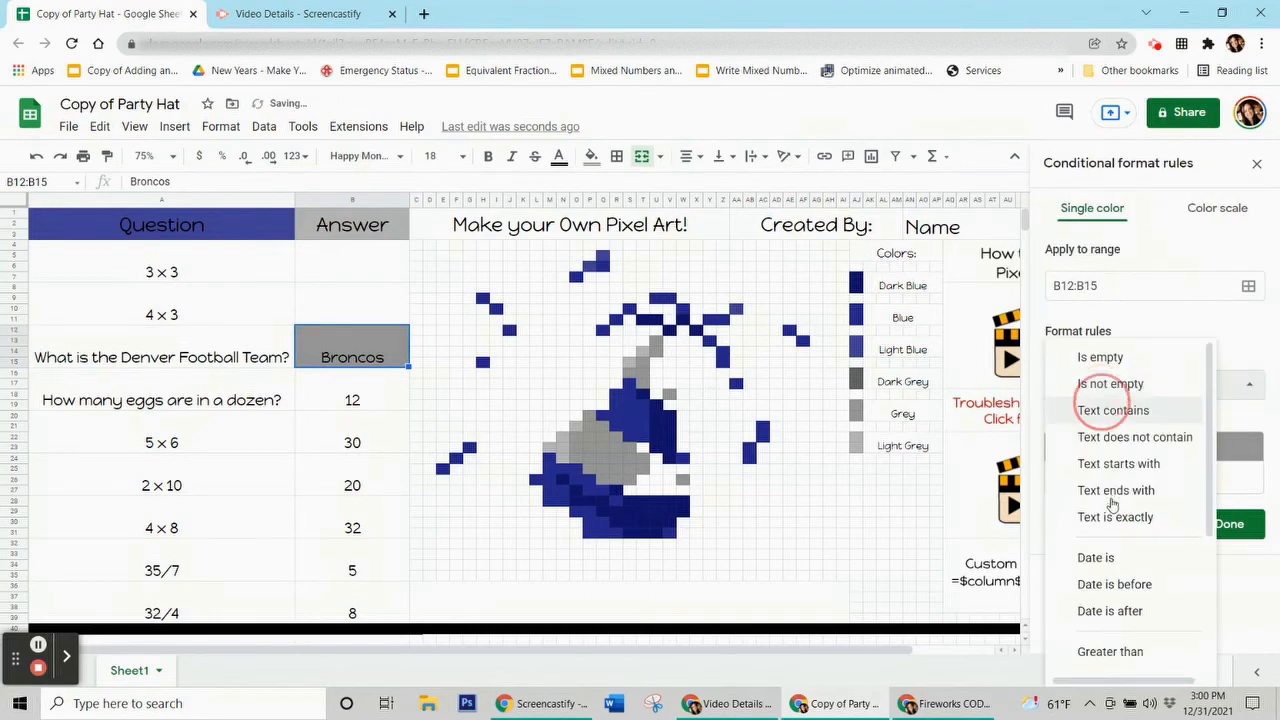
{"action": "scroll", "coordinate": [1105, 540], "scroll_direction": "down", "scroll_amount": 3}
{"action": "left_click", "coordinate": [1151, 660]}
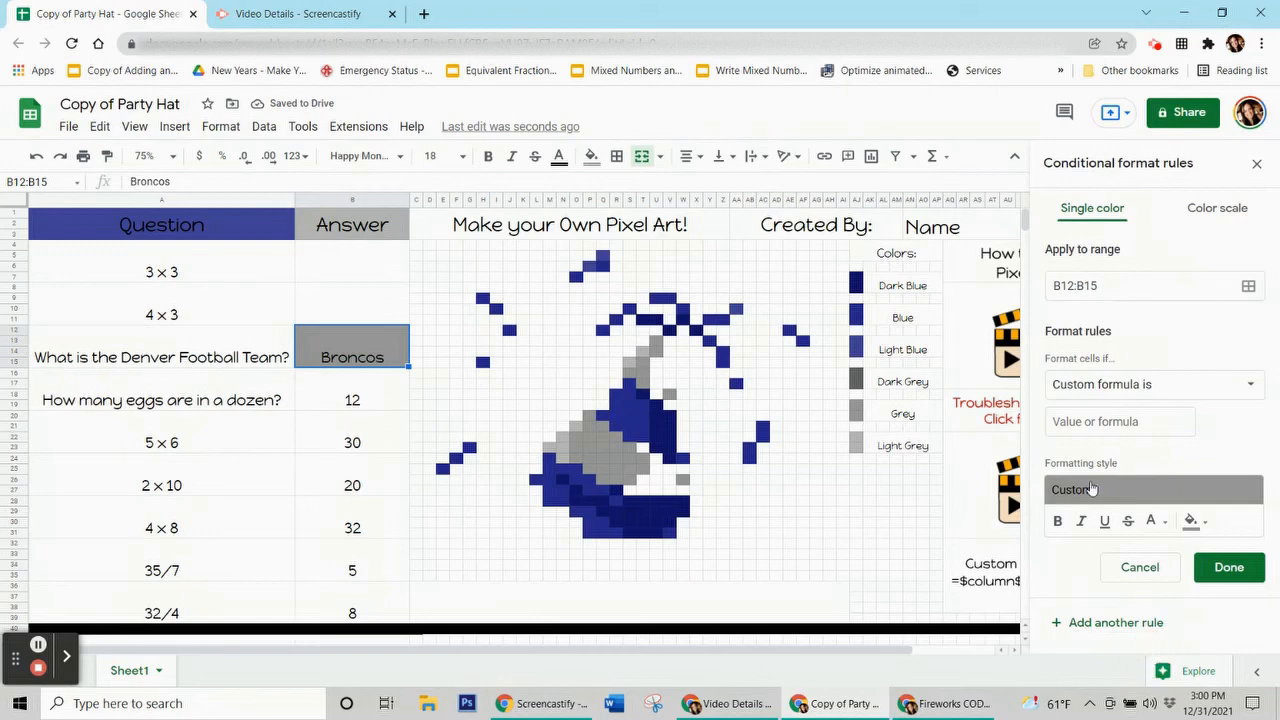
{"action": "left_click", "coordinate": [1090, 422]}
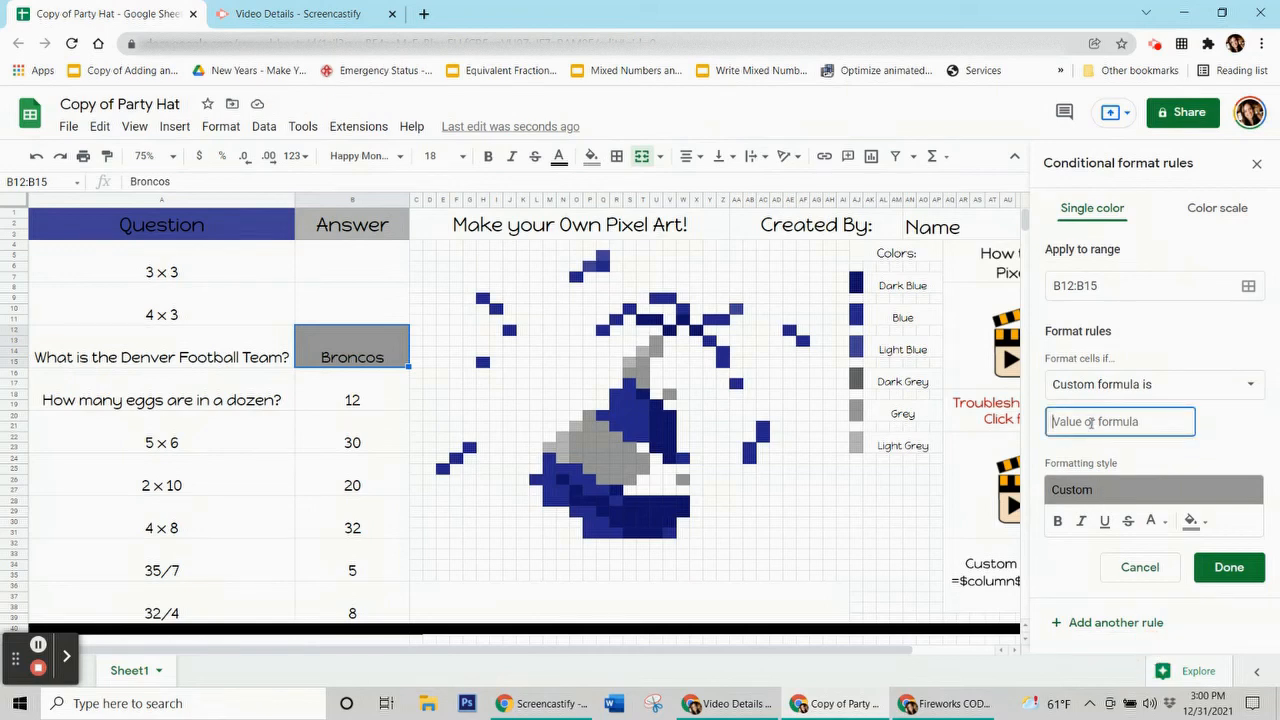
{"action": "type", "text": "=$b$12=Broncos"}
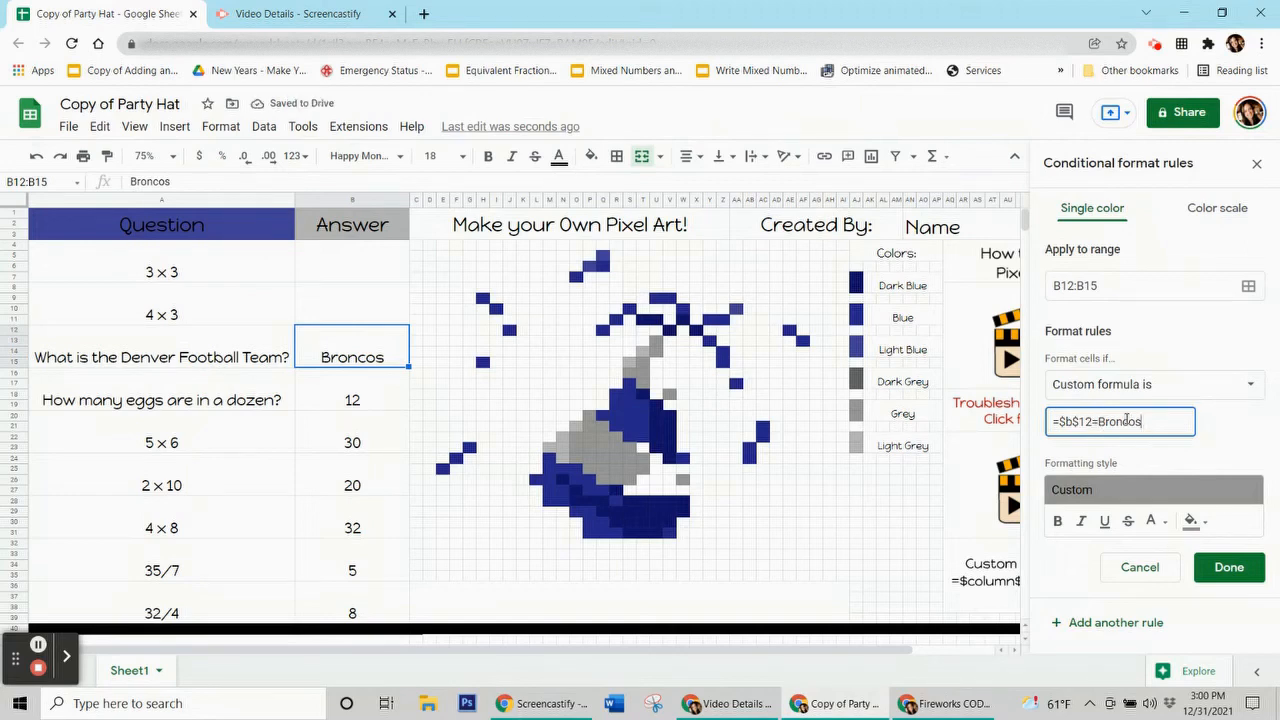
Step: Wrap Broncos in quotes so the formula reads =$b$12="Broncos"
{"action": "left_click_drag", "start_coordinate": [1141, 421], "coordinate": [1045, 412]}
{"action": "left_click", "coordinate": [1172, 420]}
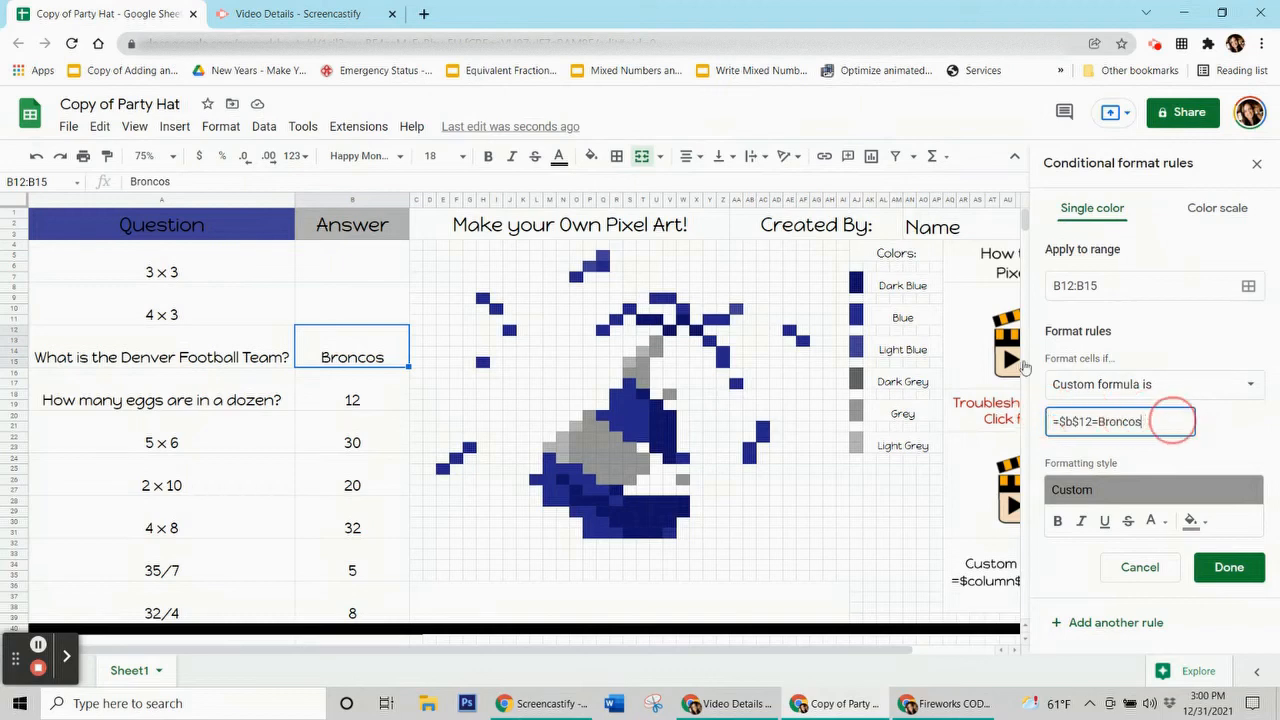
{"action": "left_click", "coordinate": [361, 345]}
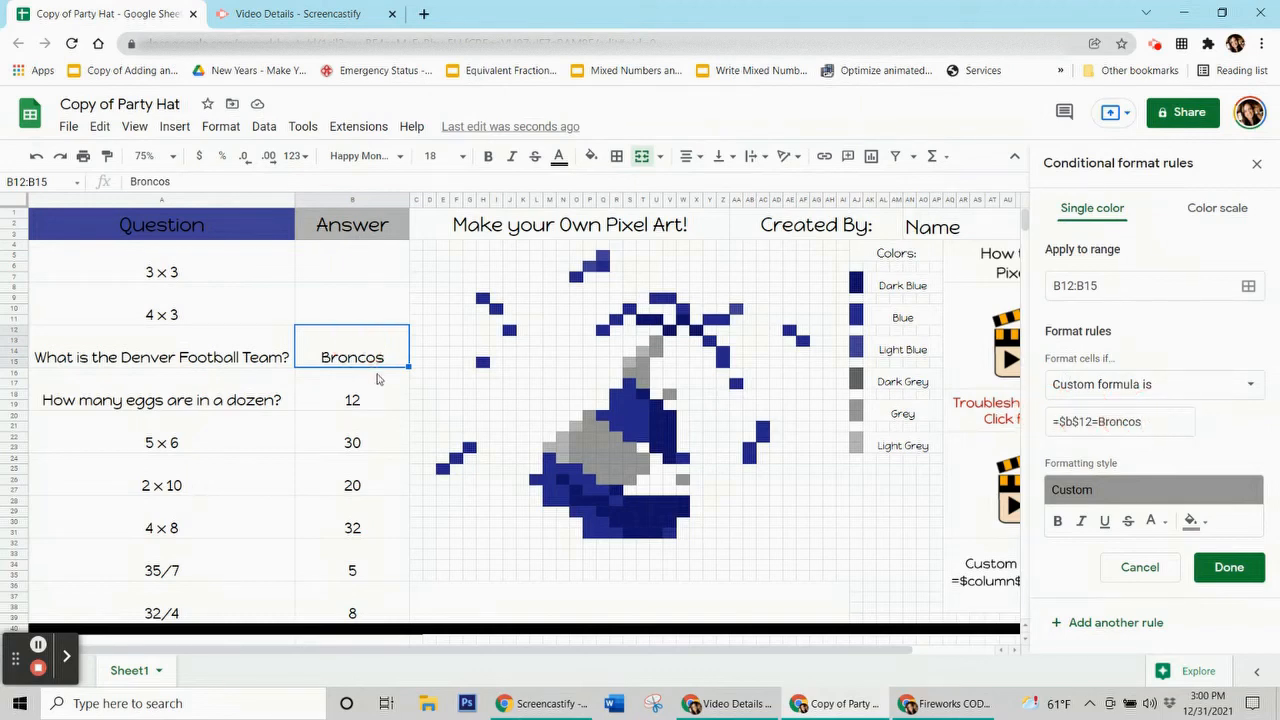
{"action": "left_click", "coordinate": [1099, 424]}
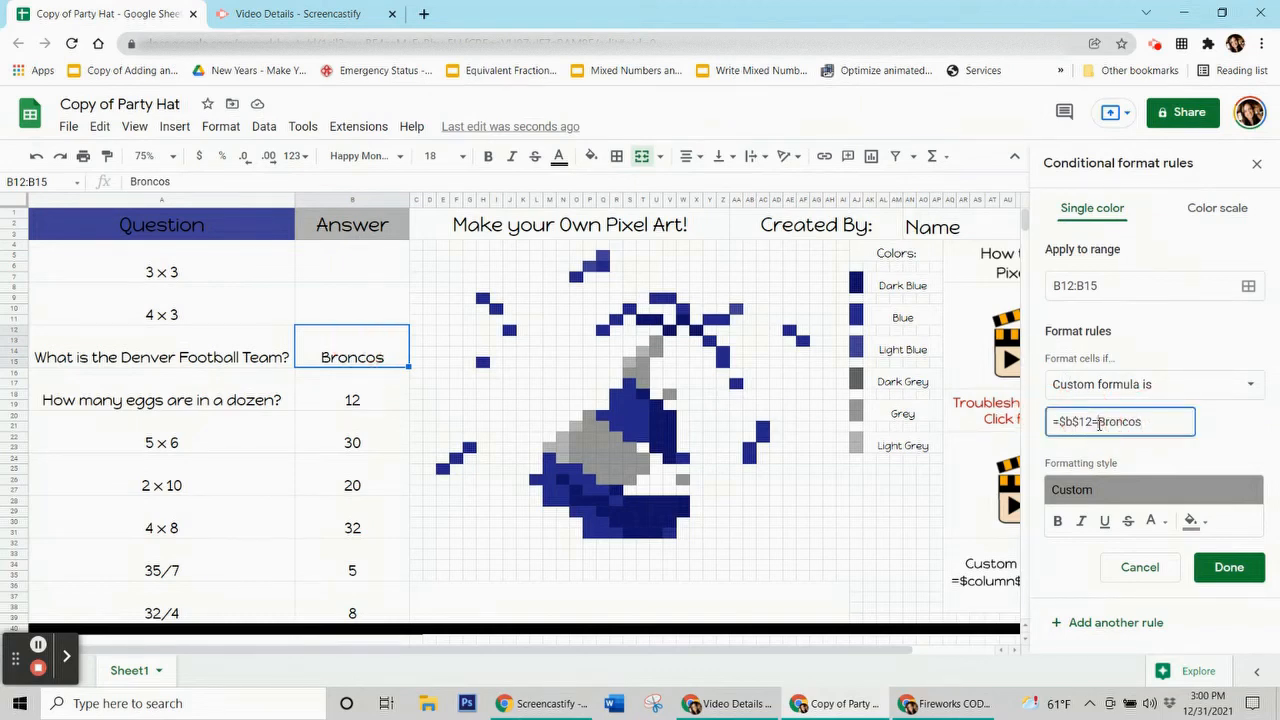
{"action": "type", "text": "\""}
{"action": "left_click", "coordinate": [1154, 427]}
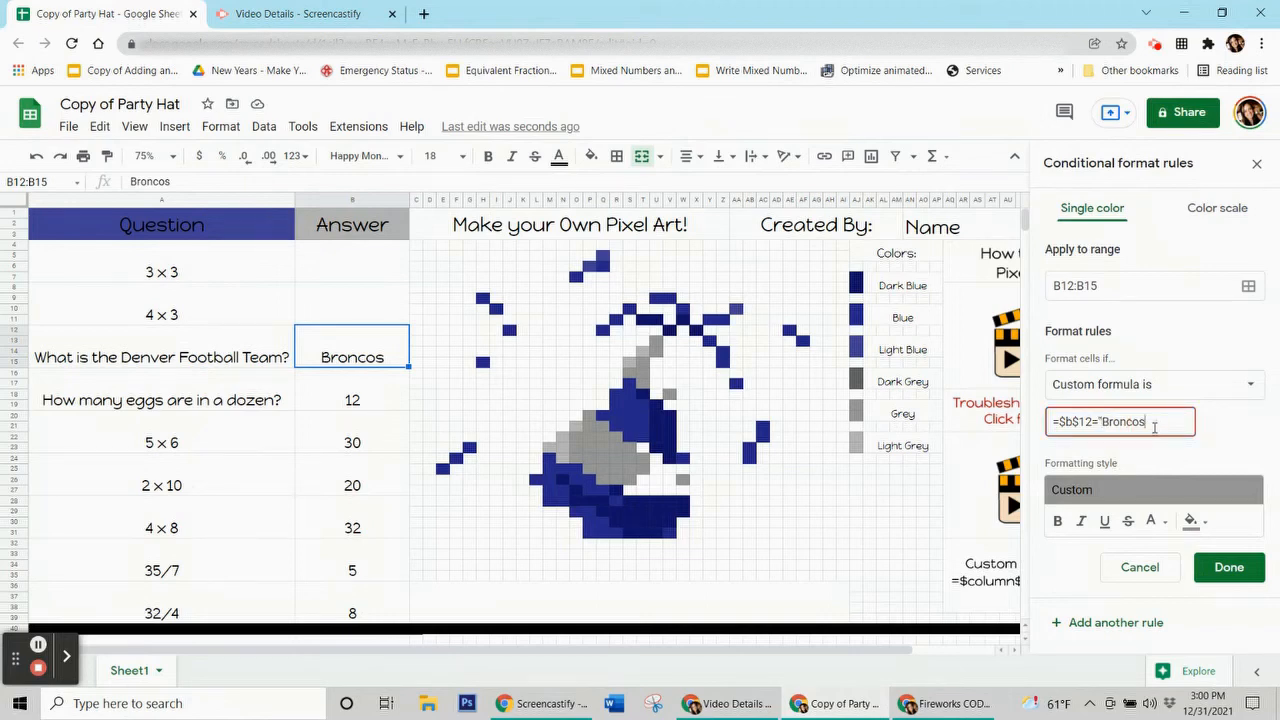
{"action": "type", "text": "\""}
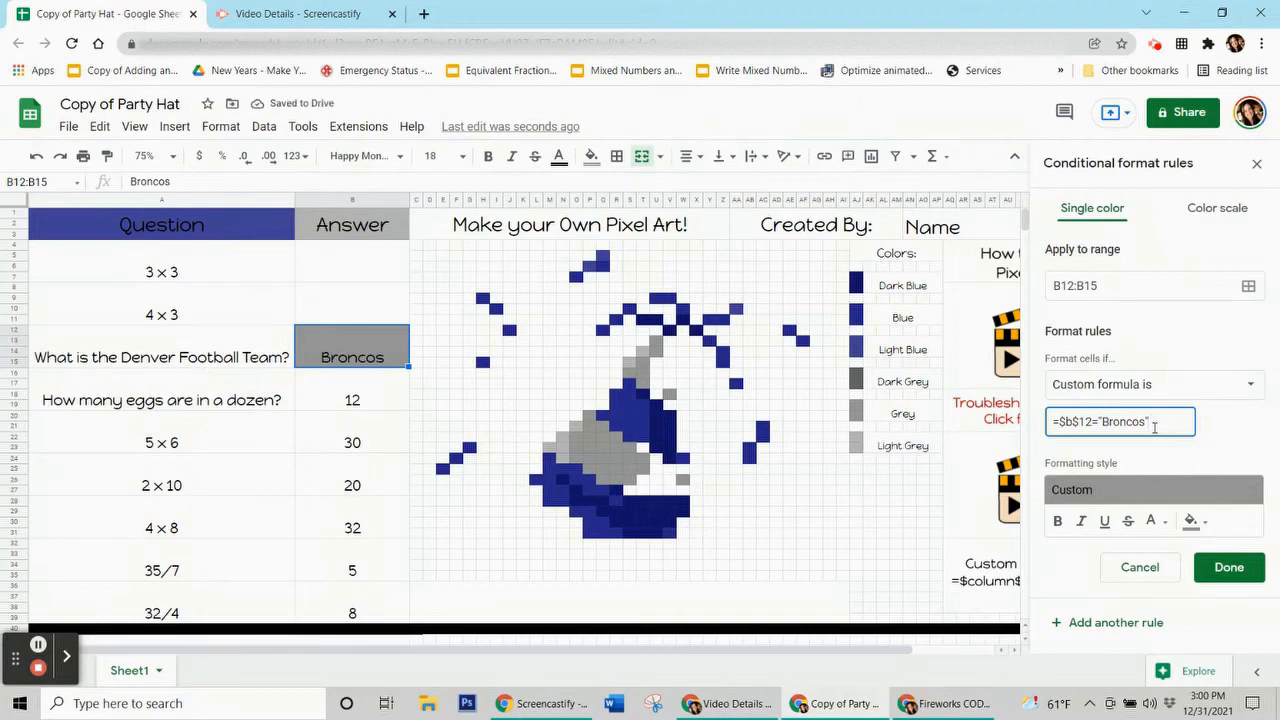
{"action": "left_click", "coordinate": [1248, 286]}
Step: Add hat cells P20, P22, R22, Q23, O24, R25, S23, T25 and W26 to the rule's range
{"action": "left_click_drag", "start_coordinate": [645, 306], "coordinate": [275, 155]}
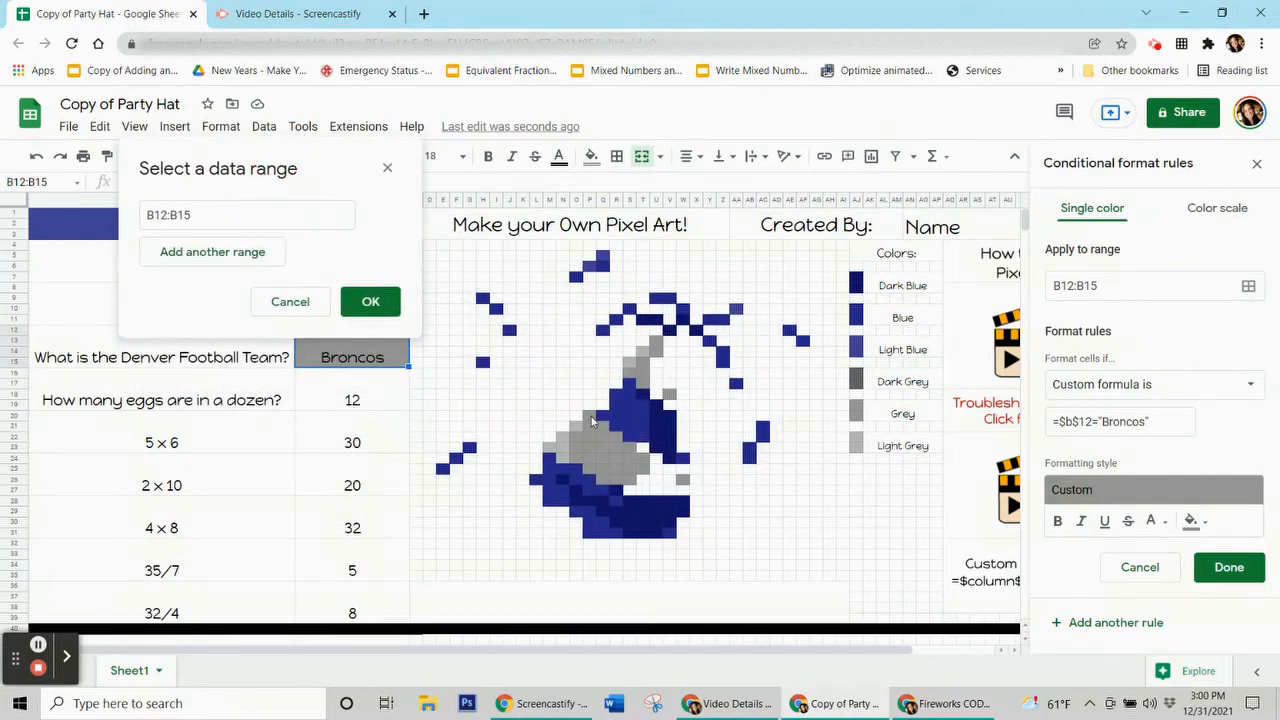
{"action": "left_click", "coordinate": [591, 418], "text": "ctrl"}
{"action": "left_click", "coordinate": [590, 438], "text": "ctrl"}
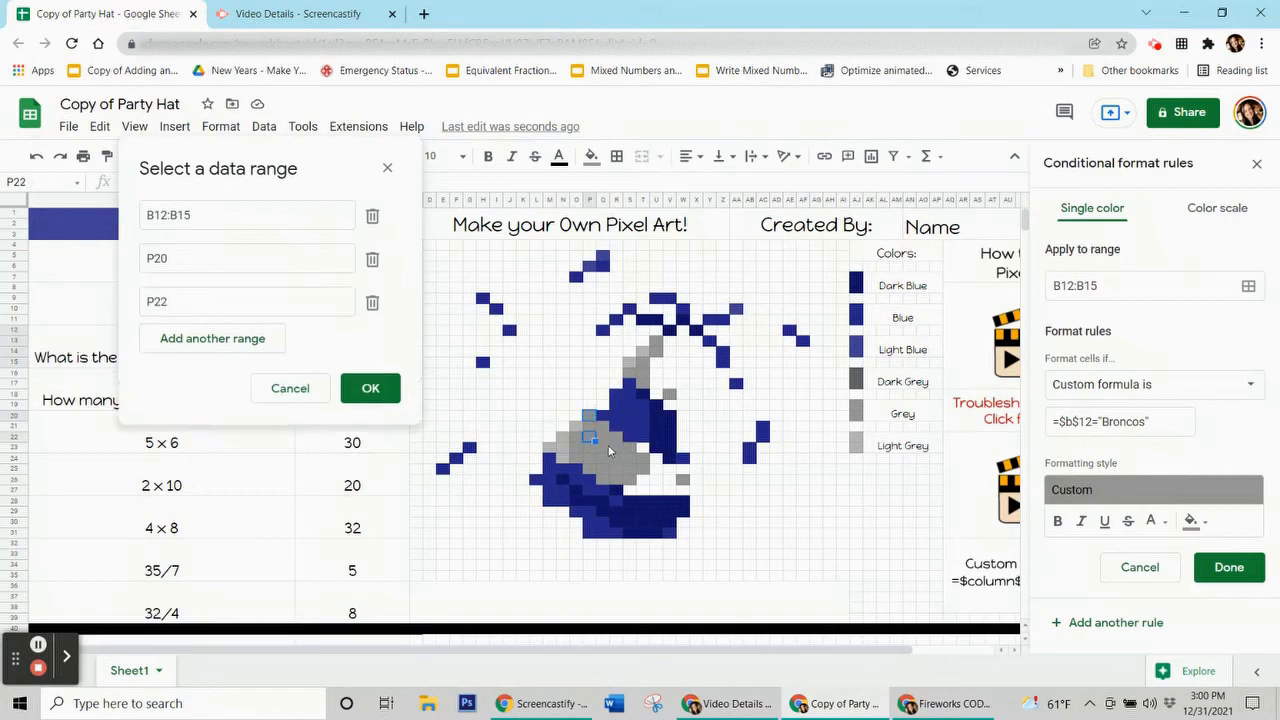
{"action": "left_click", "coordinate": [610, 443], "text": "ctrl"}
{"action": "left_click", "coordinate": [602, 451], "text": "ctrl"}
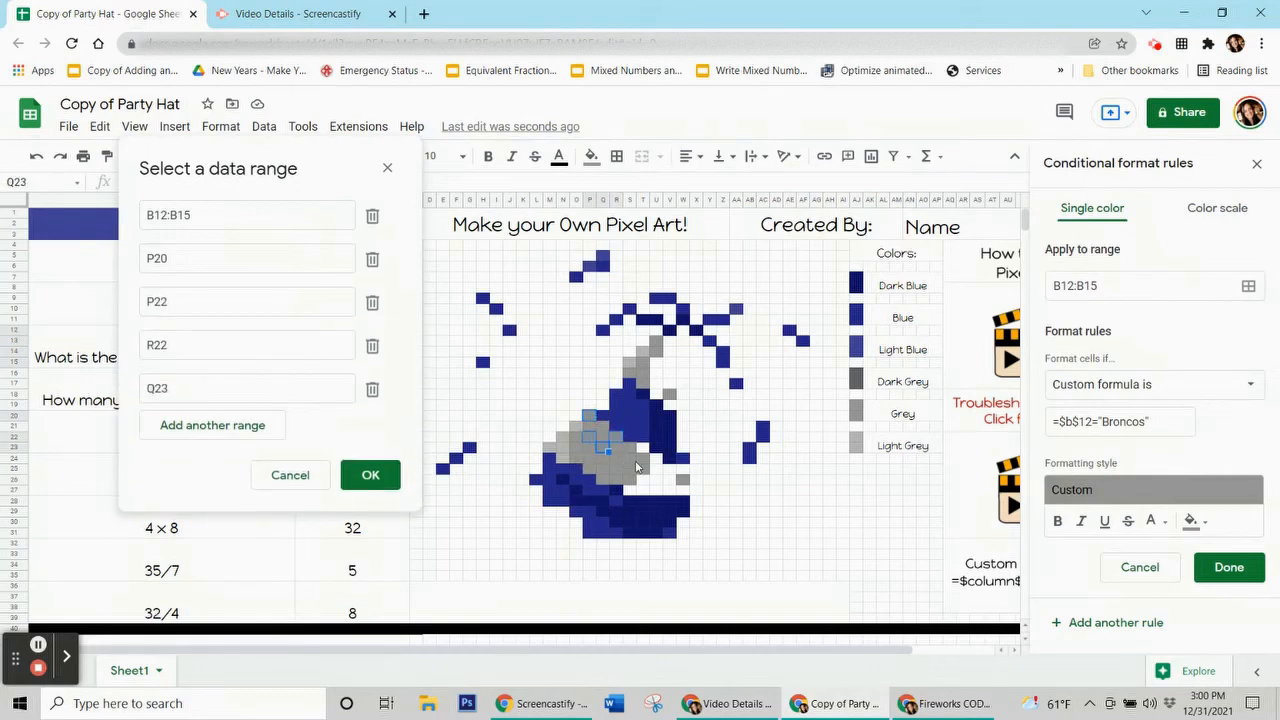
{"action": "left_click", "coordinate": [577, 458], "text": "ctrl"}
{"action": "left_click", "coordinate": [618, 467], "text": "ctrl"}
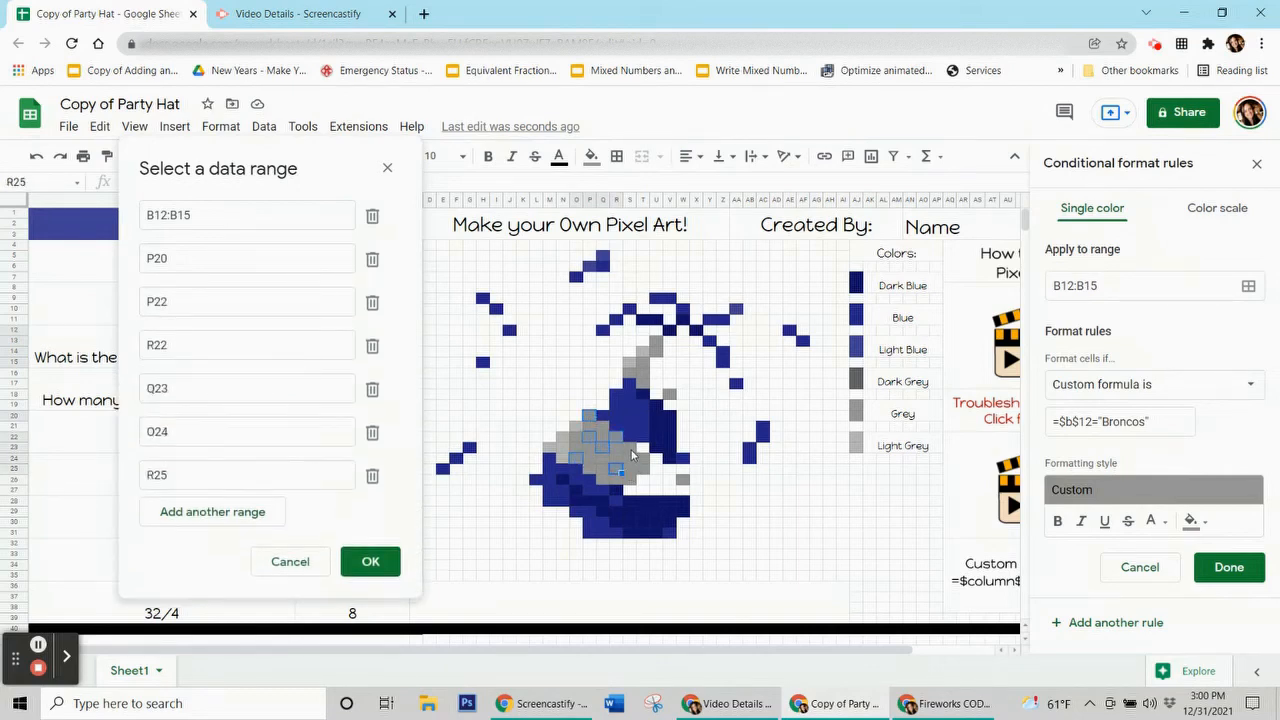
{"action": "left_click", "coordinate": [631, 452], "text": "ctrl"}
{"action": "left_click", "coordinate": [646, 471], "text": "ctrl"}
{"action": "left_click", "coordinate": [684, 483], "text": "ctrl"}
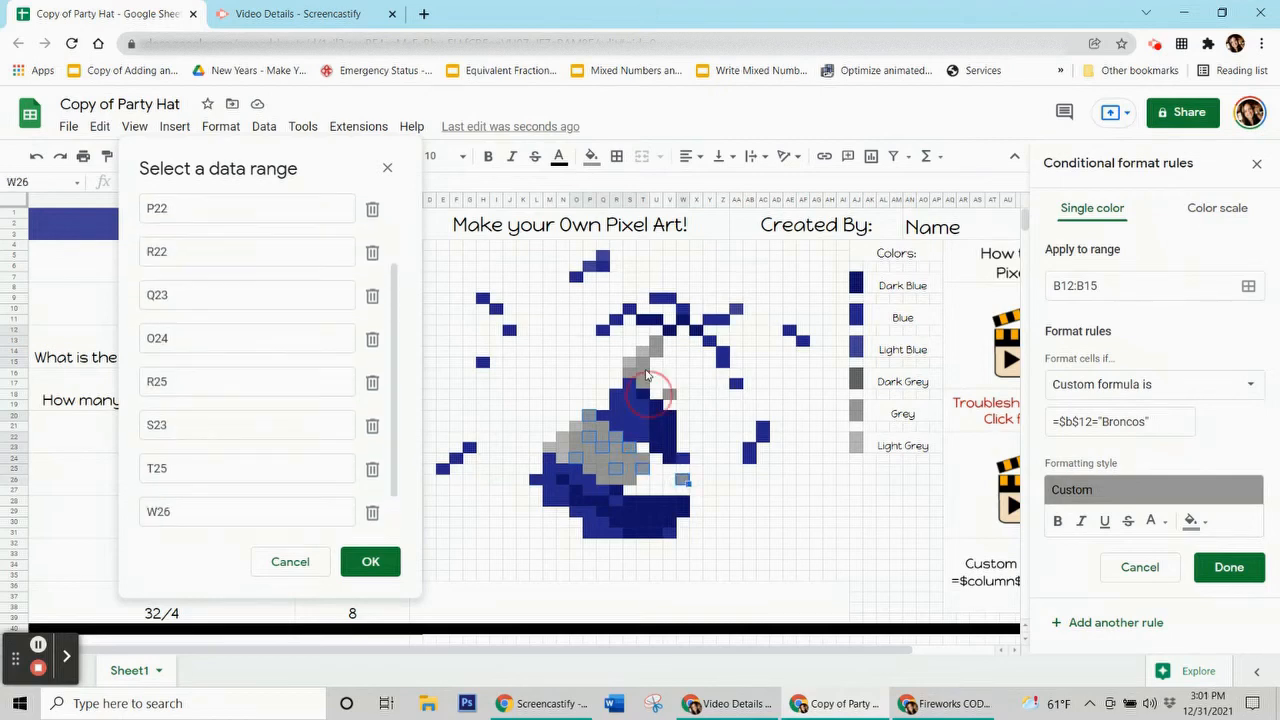
Step: Add T15, S16, U14, O24:P24 and S26 to the range, then confirm and save the Broncos rule
{"action": "left_click", "coordinate": [645, 362], "text": "ctrl"}
{"action": "left_click", "coordinate": [632, 374], "text": "ctrl"}
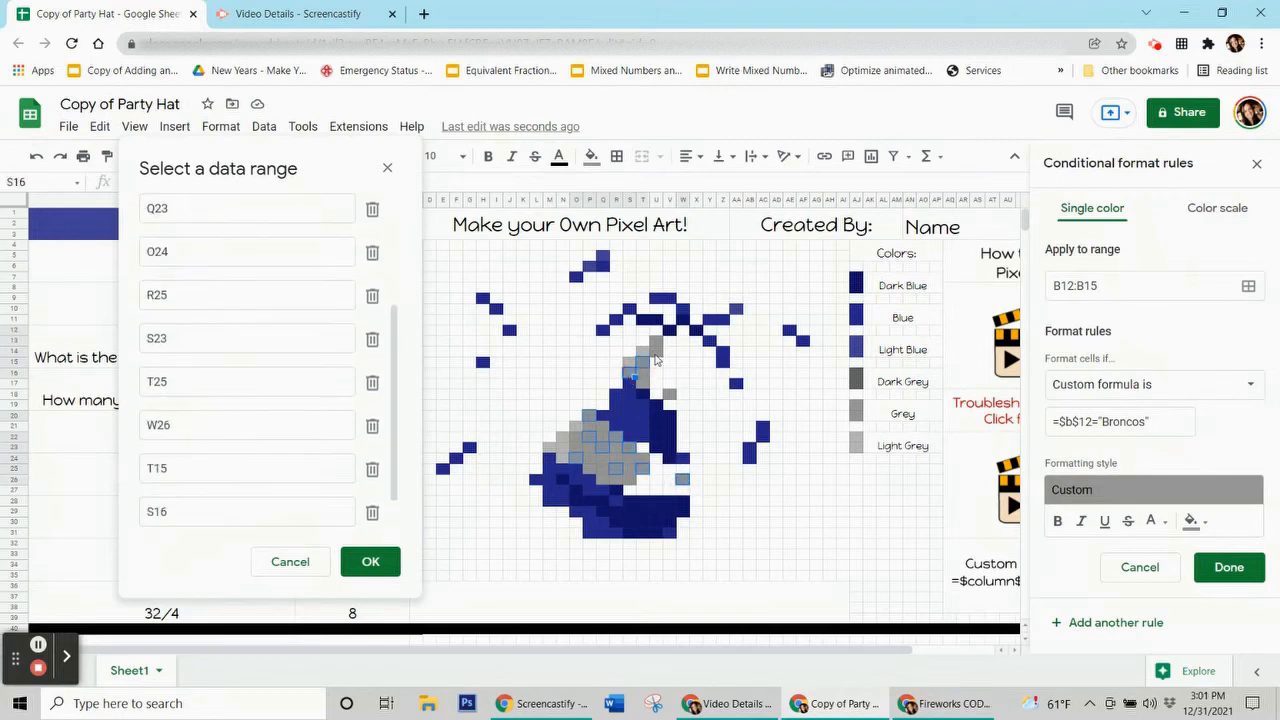
{"action": "left_click", "coordinate": [655, 354], "text": "ctrl"}
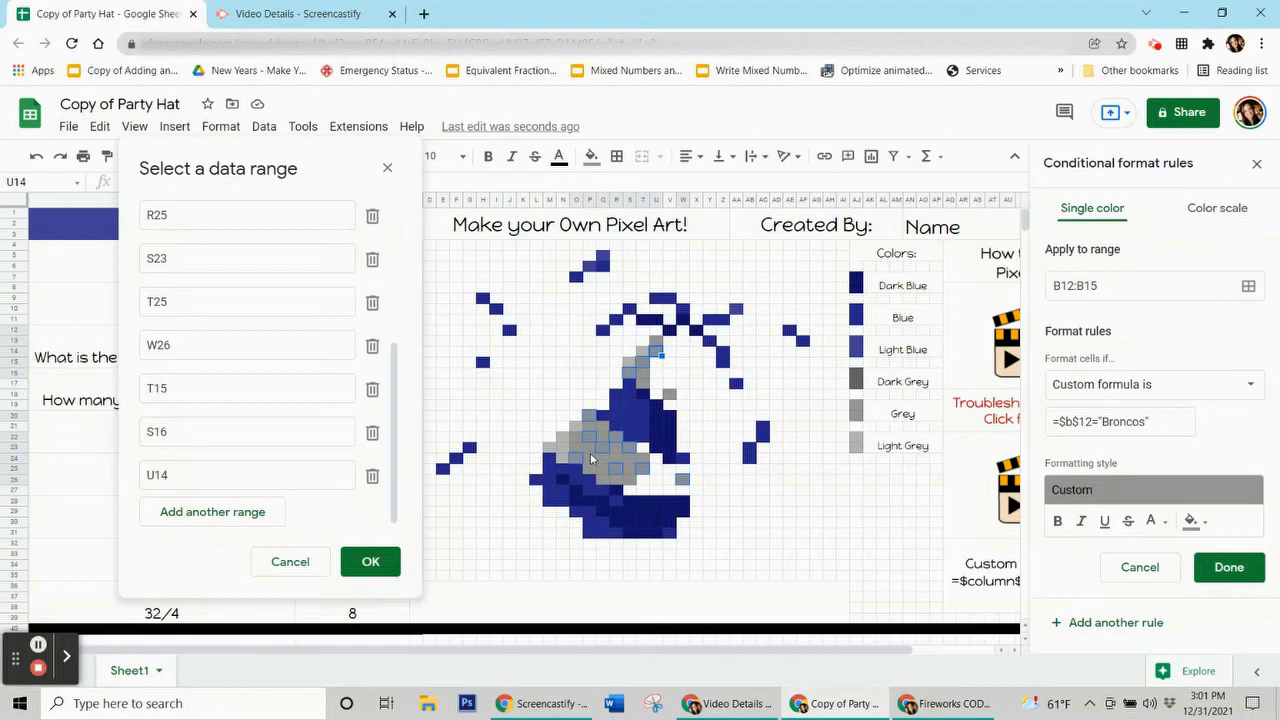
{"action": "left_click_drag", "start_coordinate": [590, 457], "coordinate": [601, 458]}
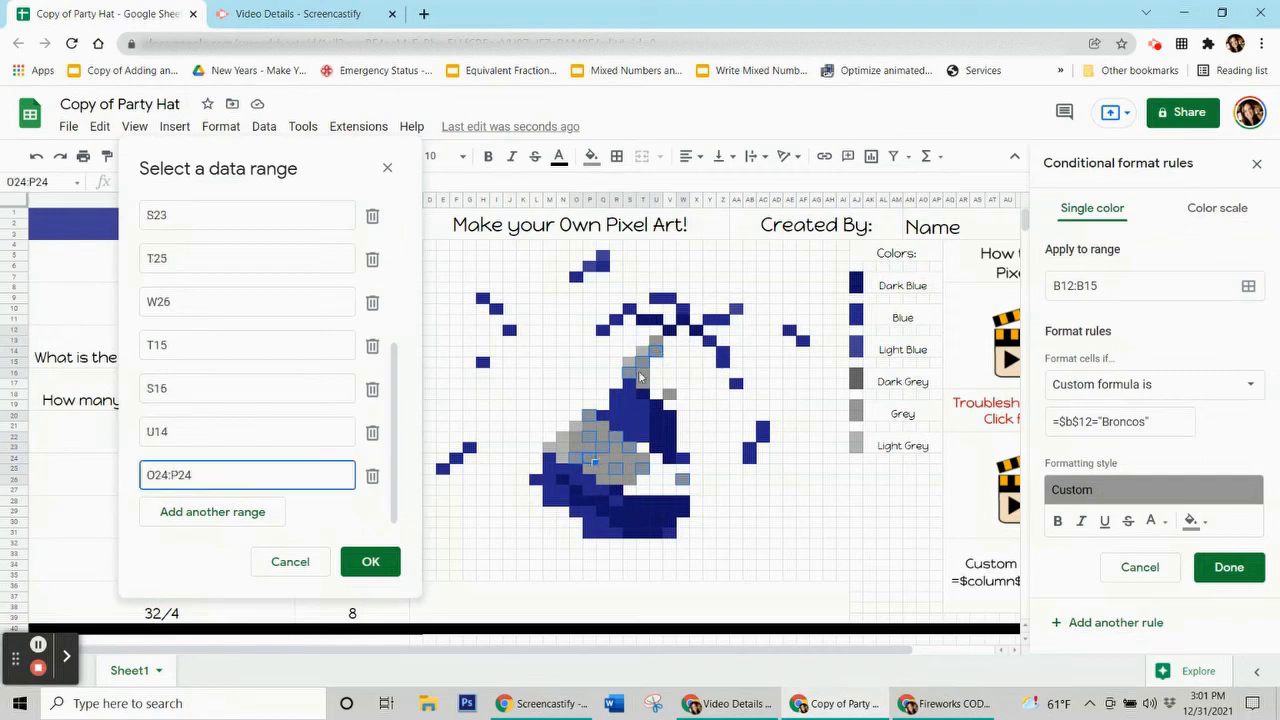
{"action": "left_click", "coordinate": [630, 484], "text": "ctrl"}
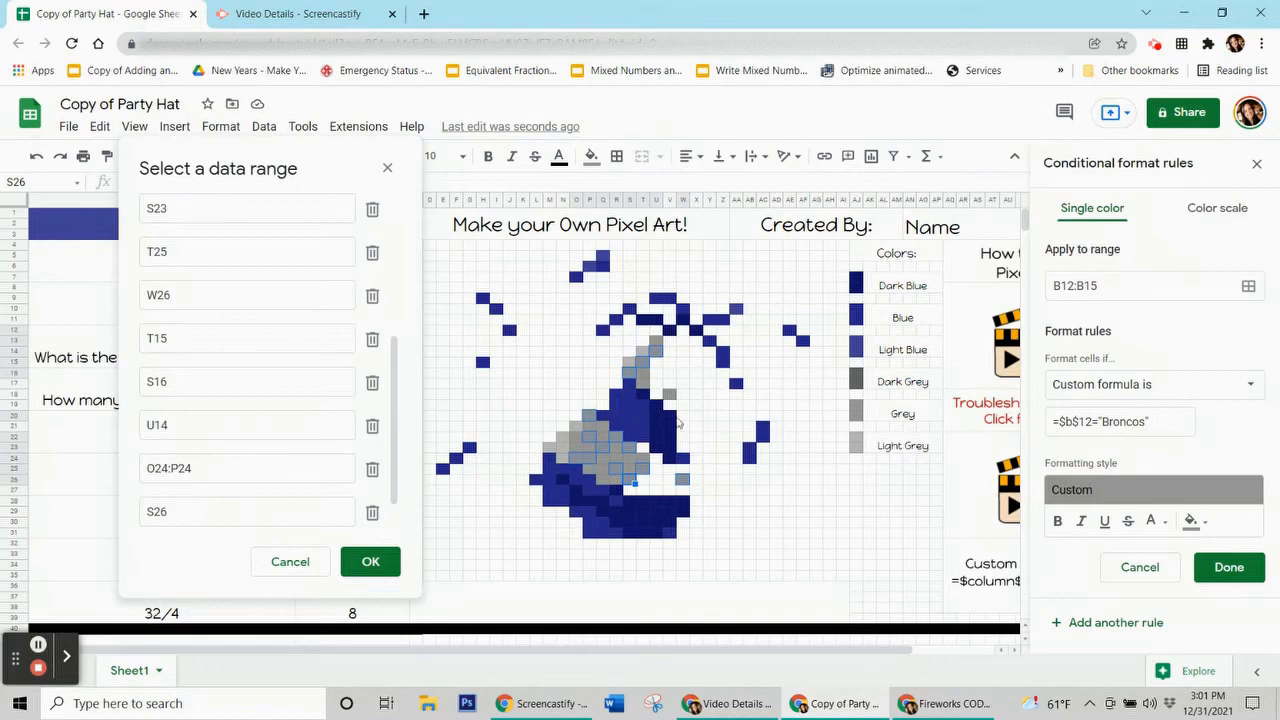
{"action": "left_click", "coordinate": [372, 562]}
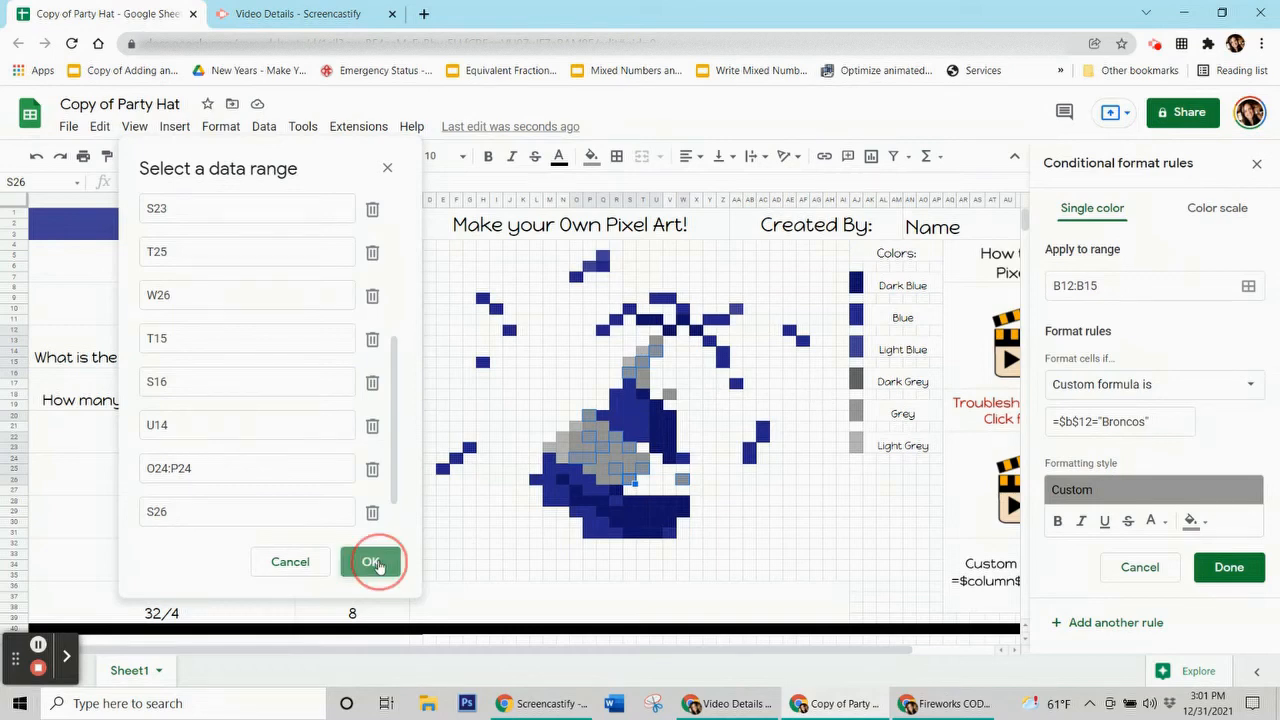
{"action": "left_click", "coordinate": [1228, 567]}
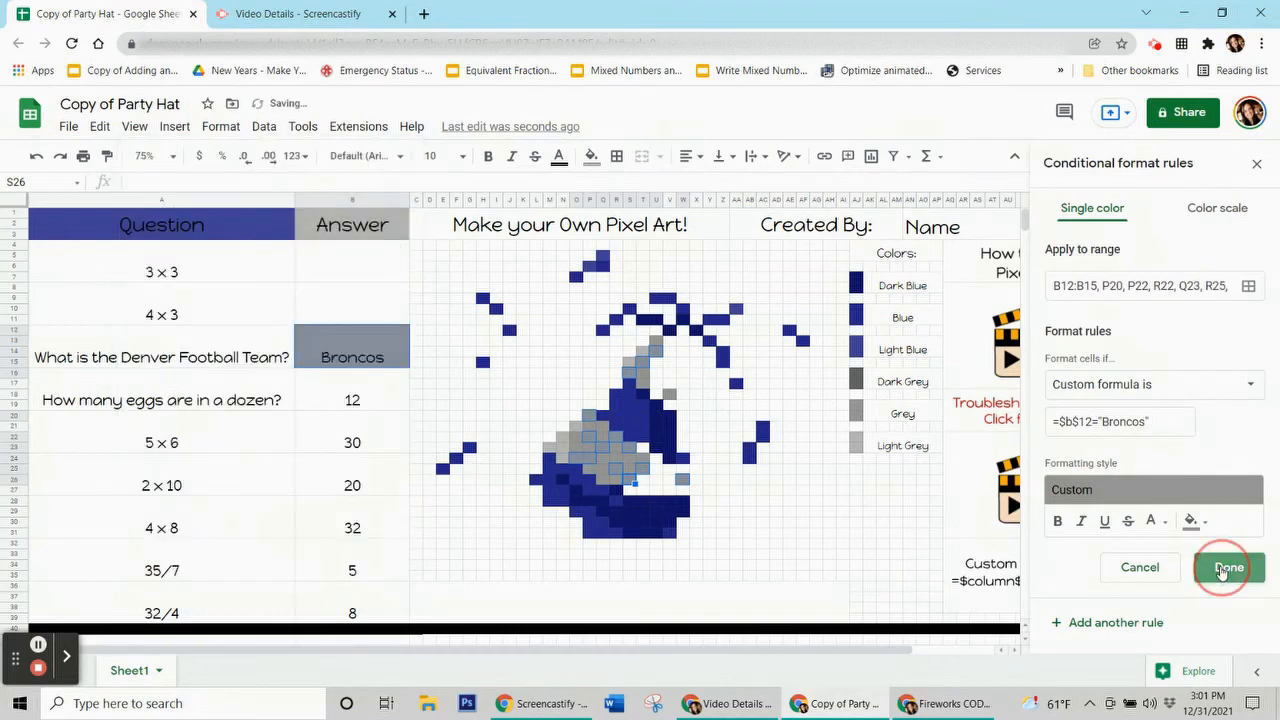
Step: Reset the pixel cell's fill, delete Broncos from B12:B15, and select the remaining answers 12 through 8
{"action": "left_click", "coordinate": [591, 157]}
{"action": "left_click", "coordinate": [738, 462]}
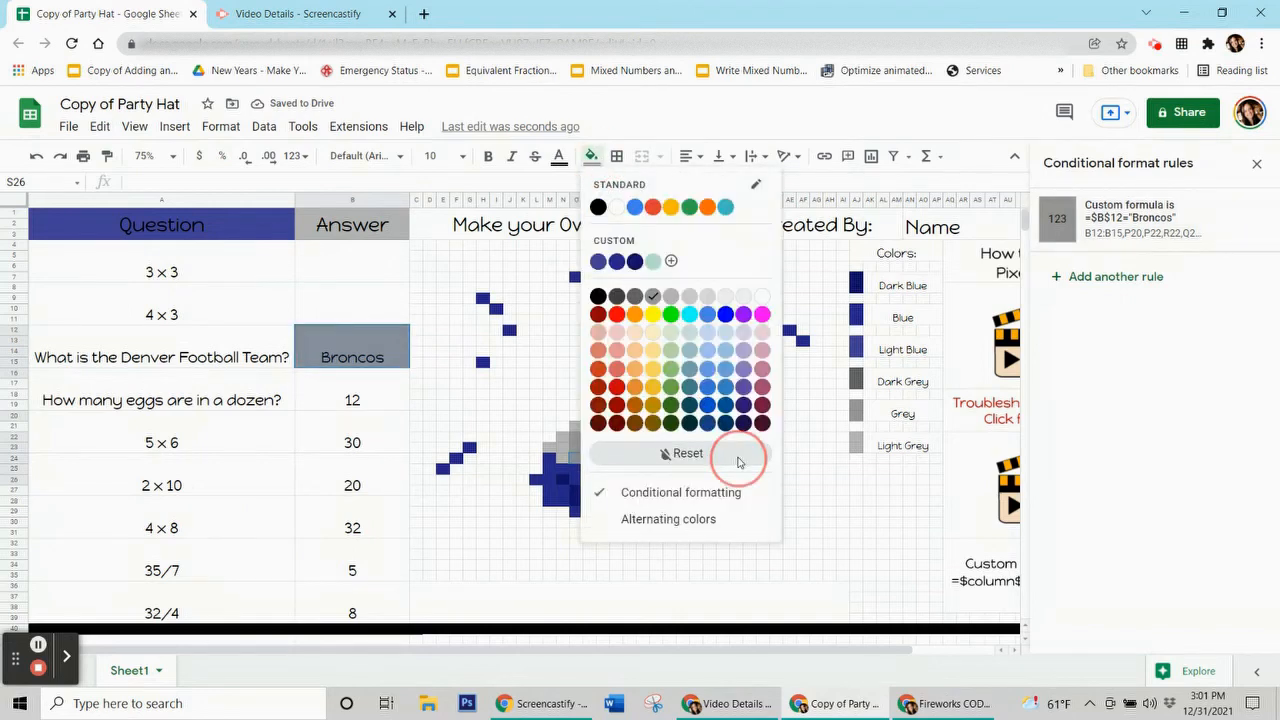
{"action": "left_click", "coordinate": [362, 350]}
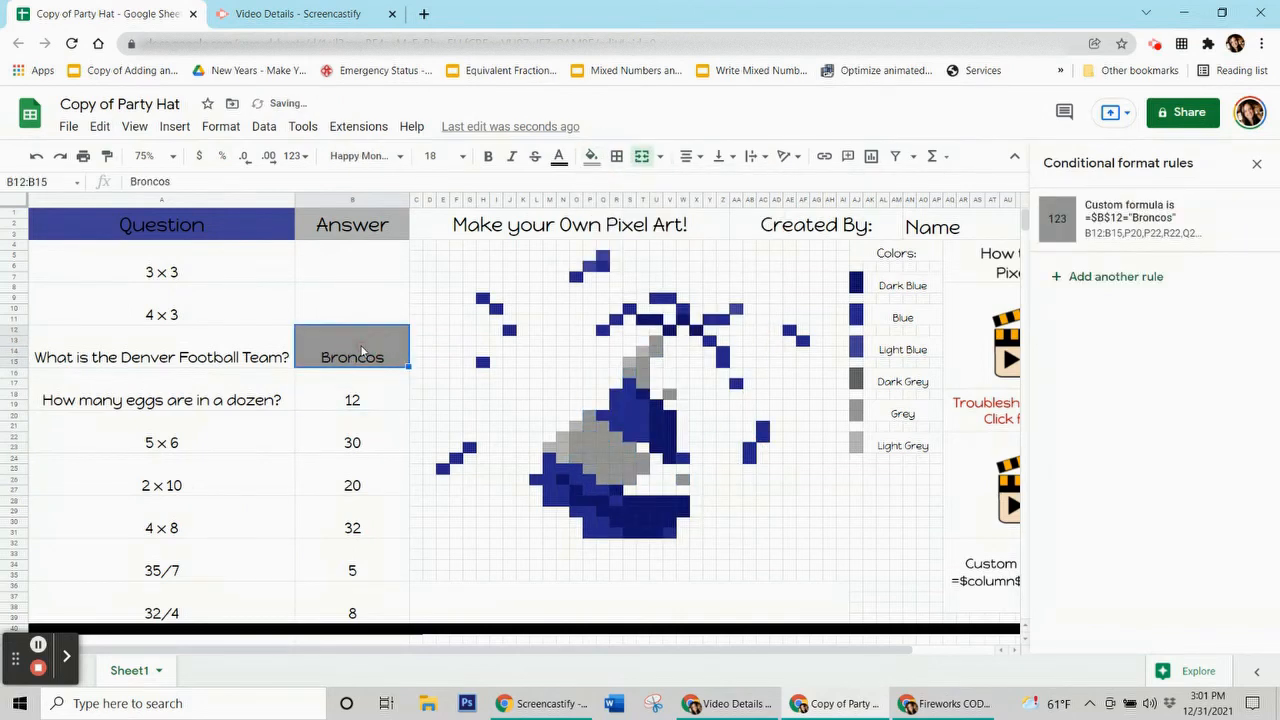
{"action": "key", "text": "Delete"}
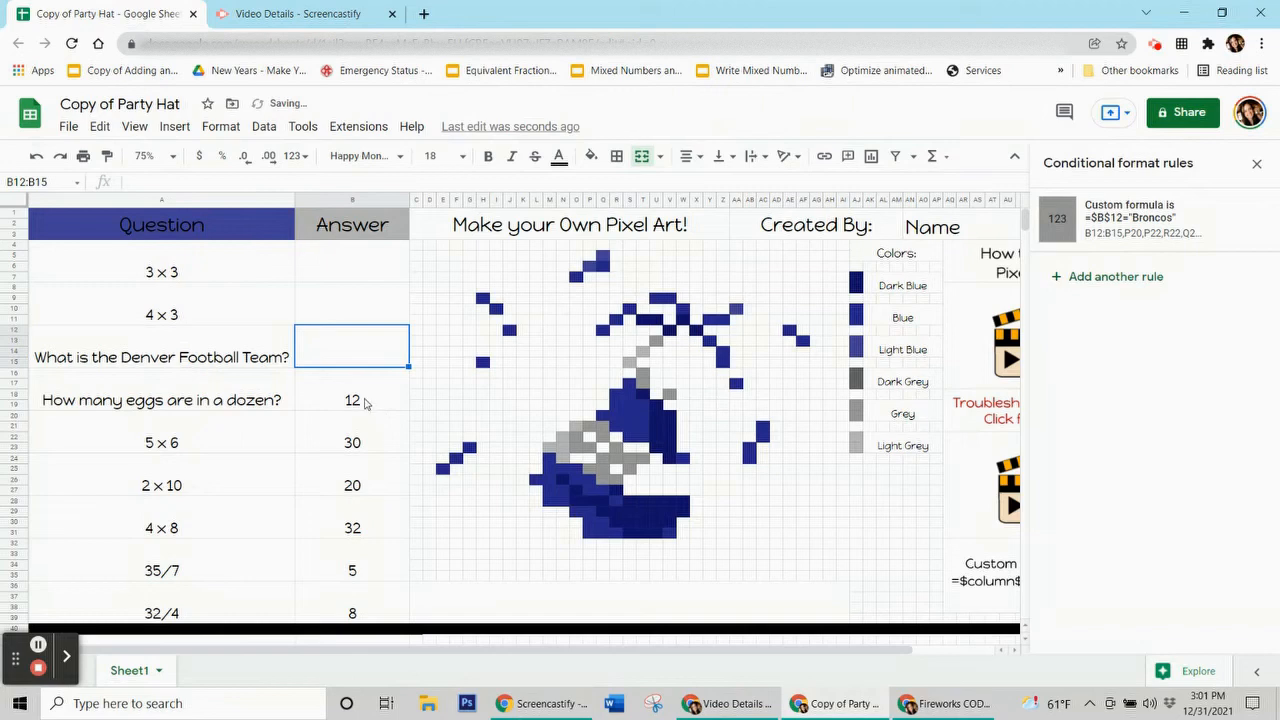
{"action": "left_click", "coordinate": [365, 402]}
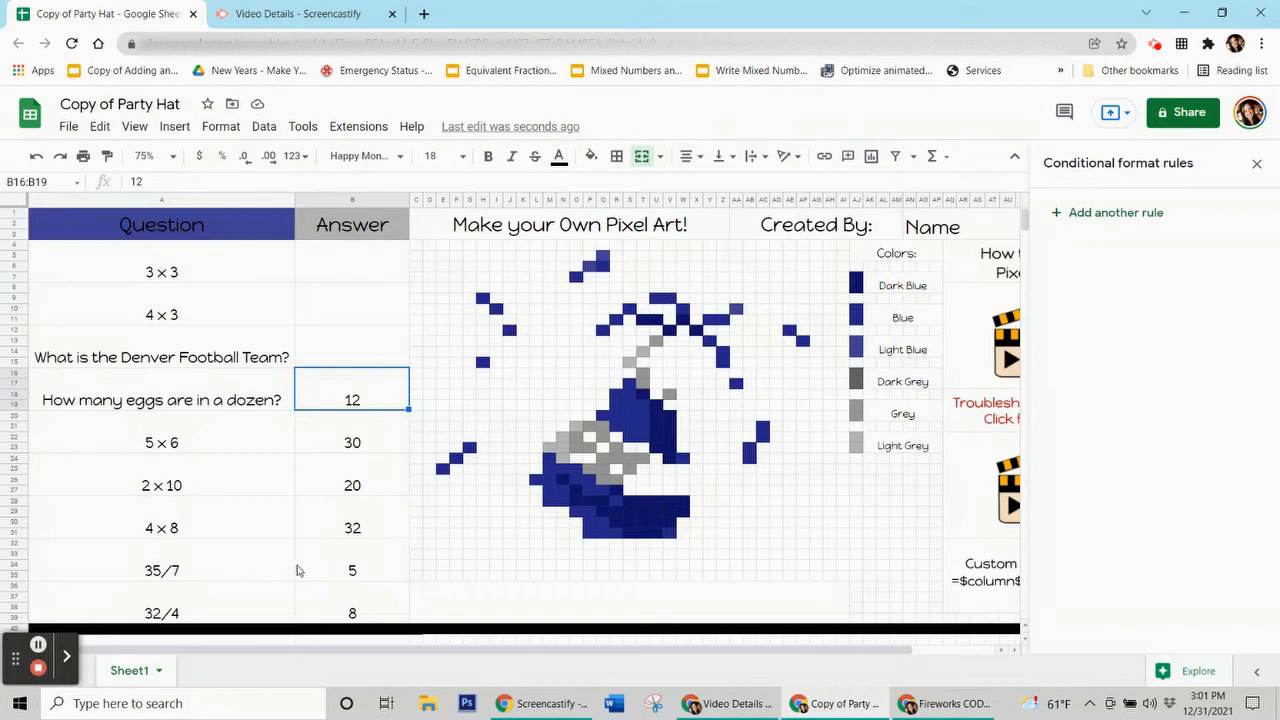
{"action": "left_click_drag", "start_coordinate": [340, 488], "coordinate": [326, 596]}
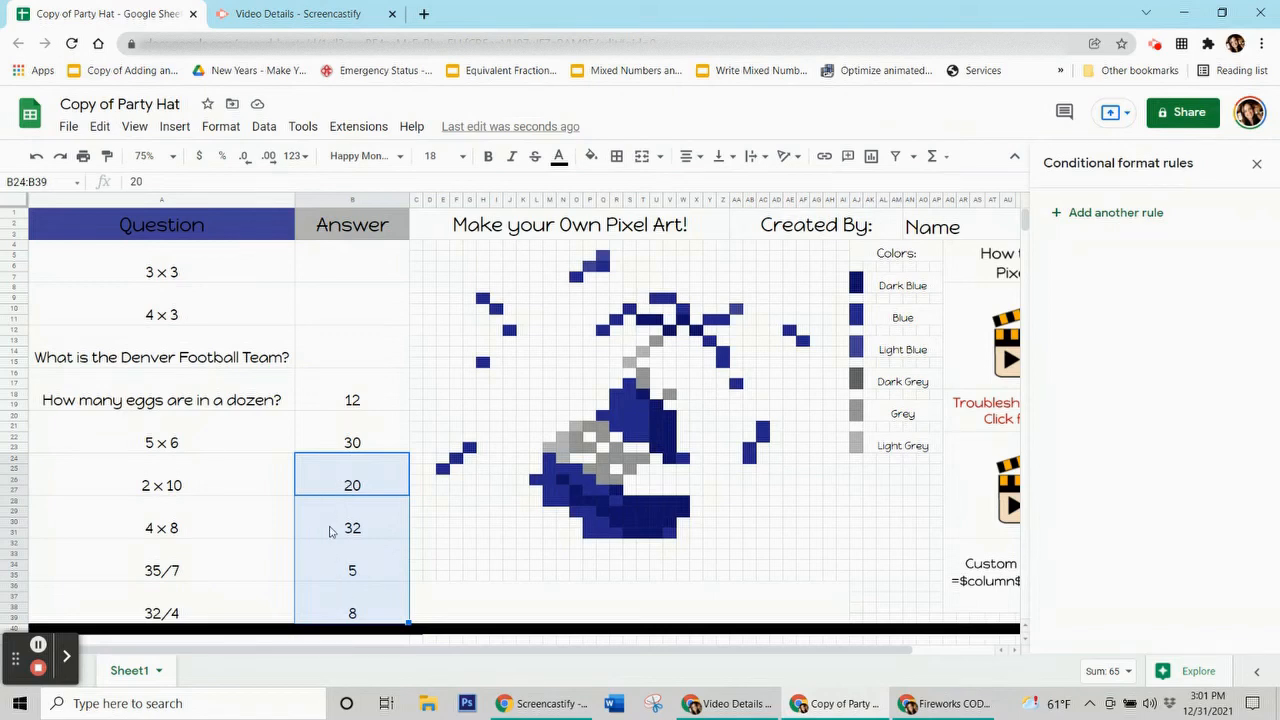
{"action": "left_click", "coordinate": [349, 401]}
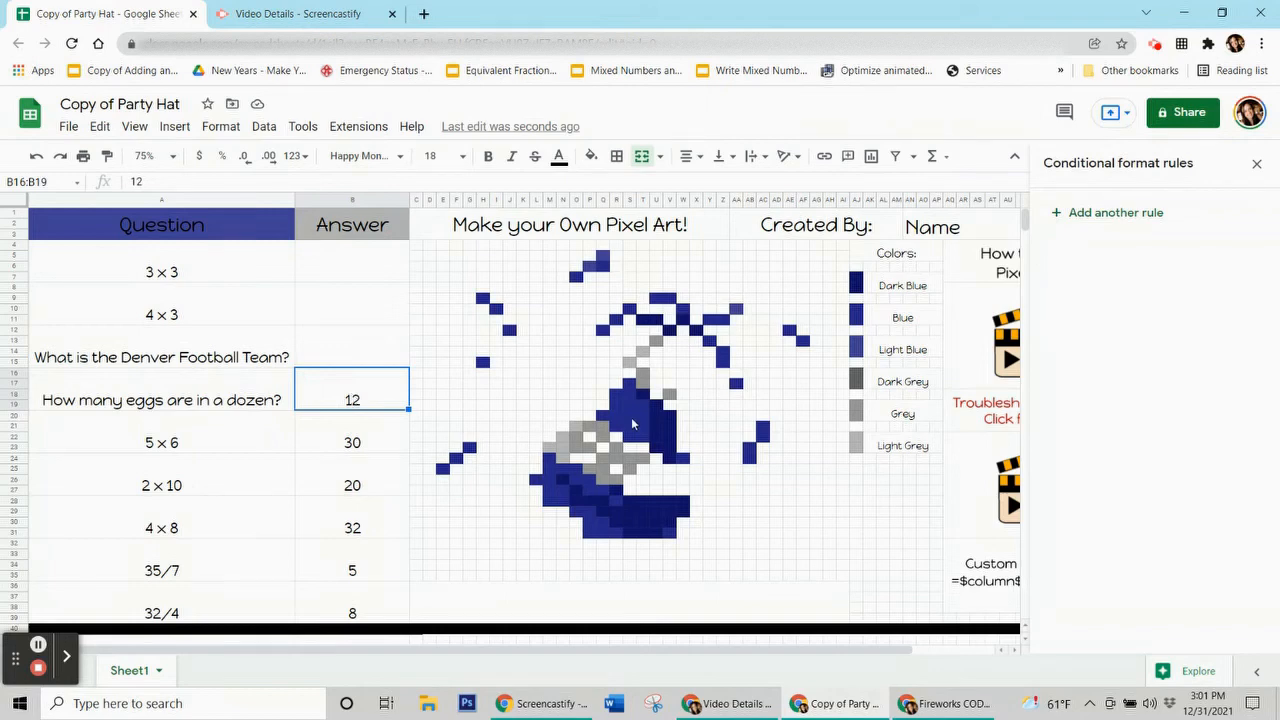
{"action": "left_click", "coordinate": [631, 417]}
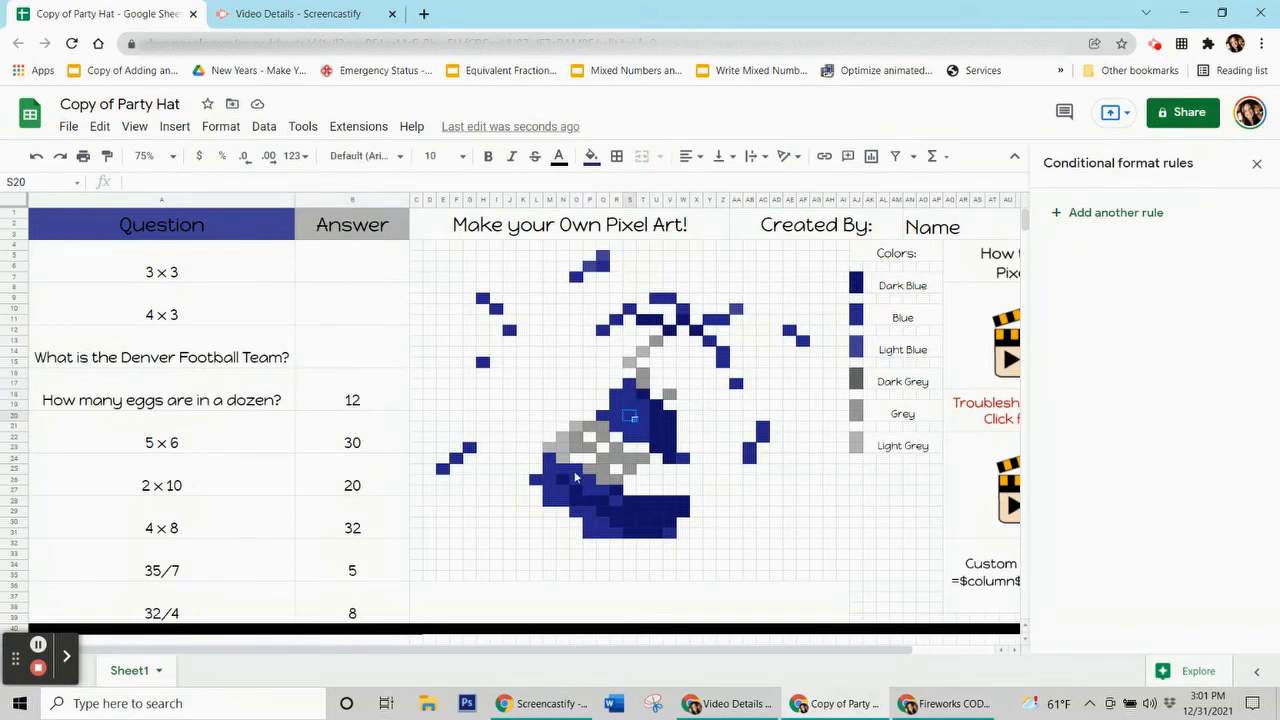
{"action": "left_click", "coordinate": [591, 156]}
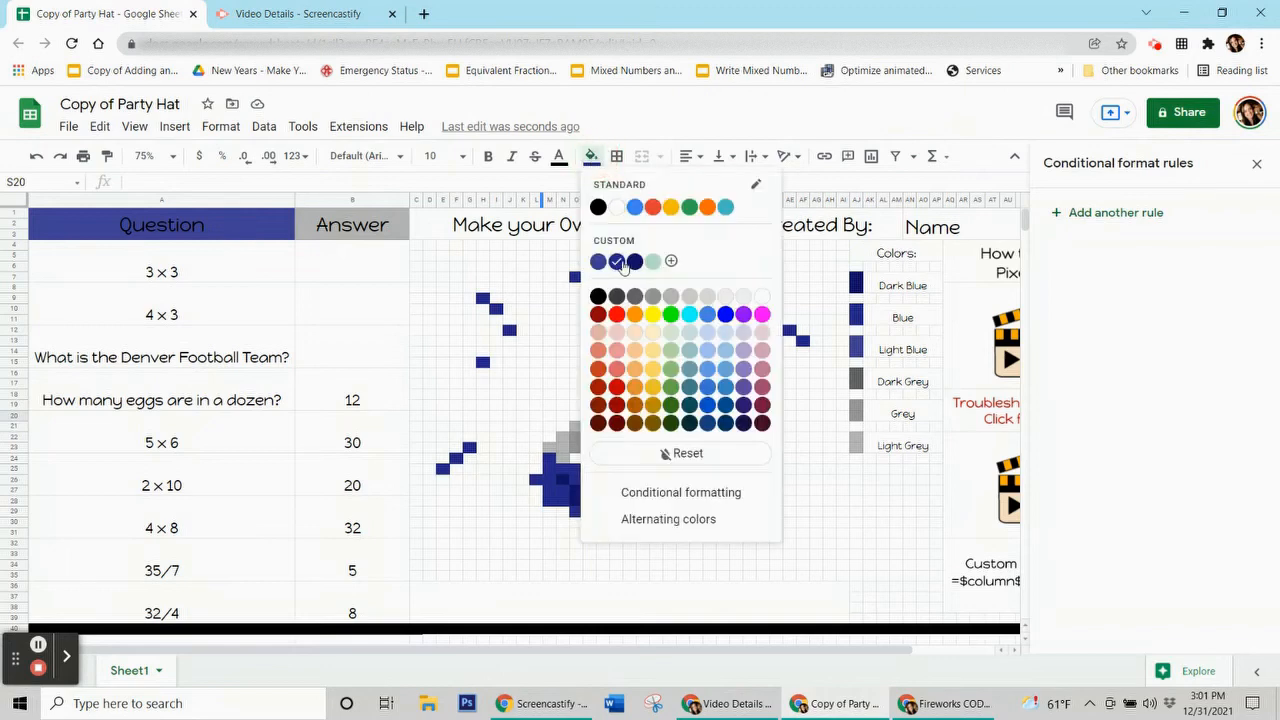
{"action": "left_click", "coordinate": [376, 403]}
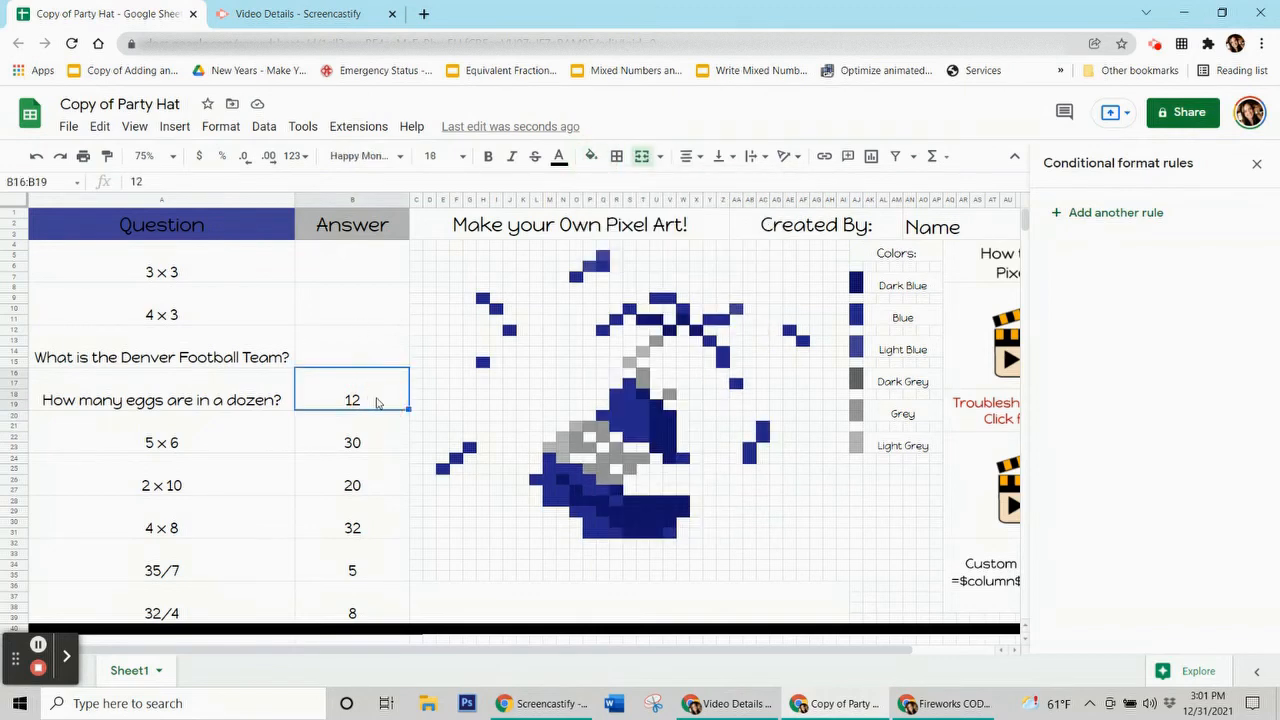
Step: Add a B16:B19 rule with custom dark blue fill and custom formula =$b$16=12
{"action": "left_click", "coordinate": [1101, 220]}
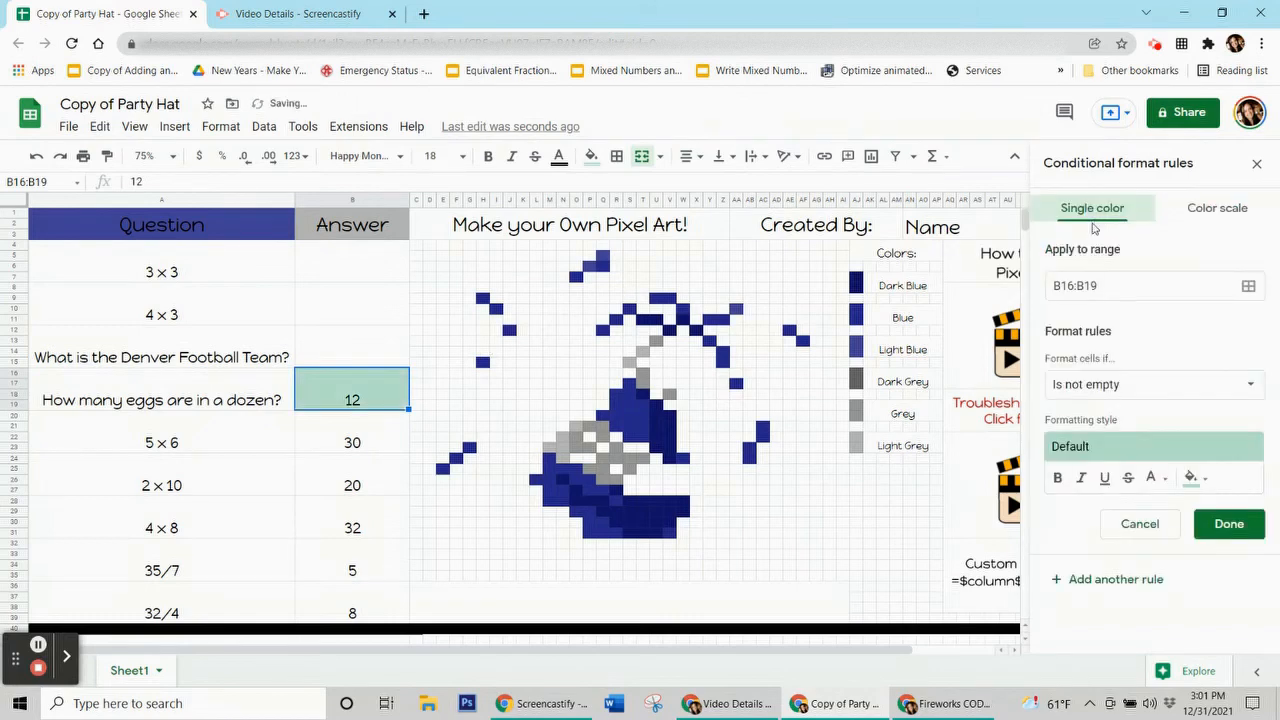
{"action": "left_click", "coordinate": [1192, 479]}
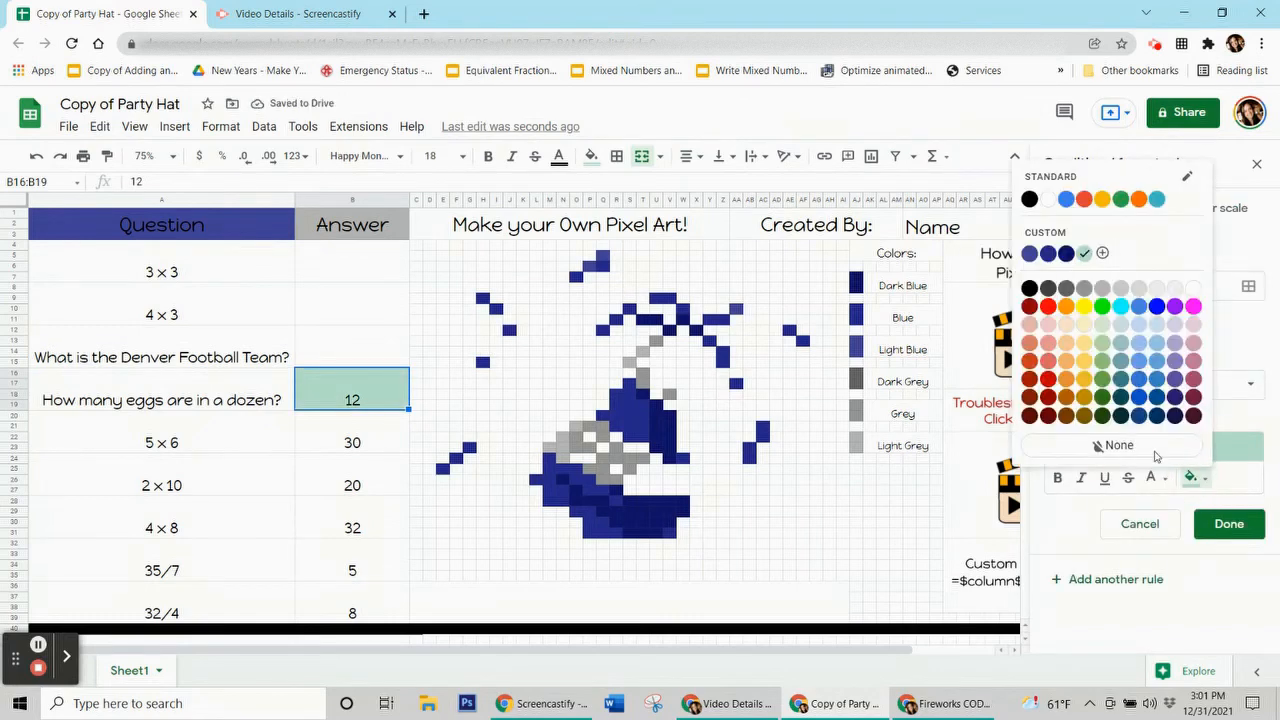
{"action": "left_click", "coordinate": [1047, 256]}
{"action": "left_click", "coordinate": [1108, 404]}
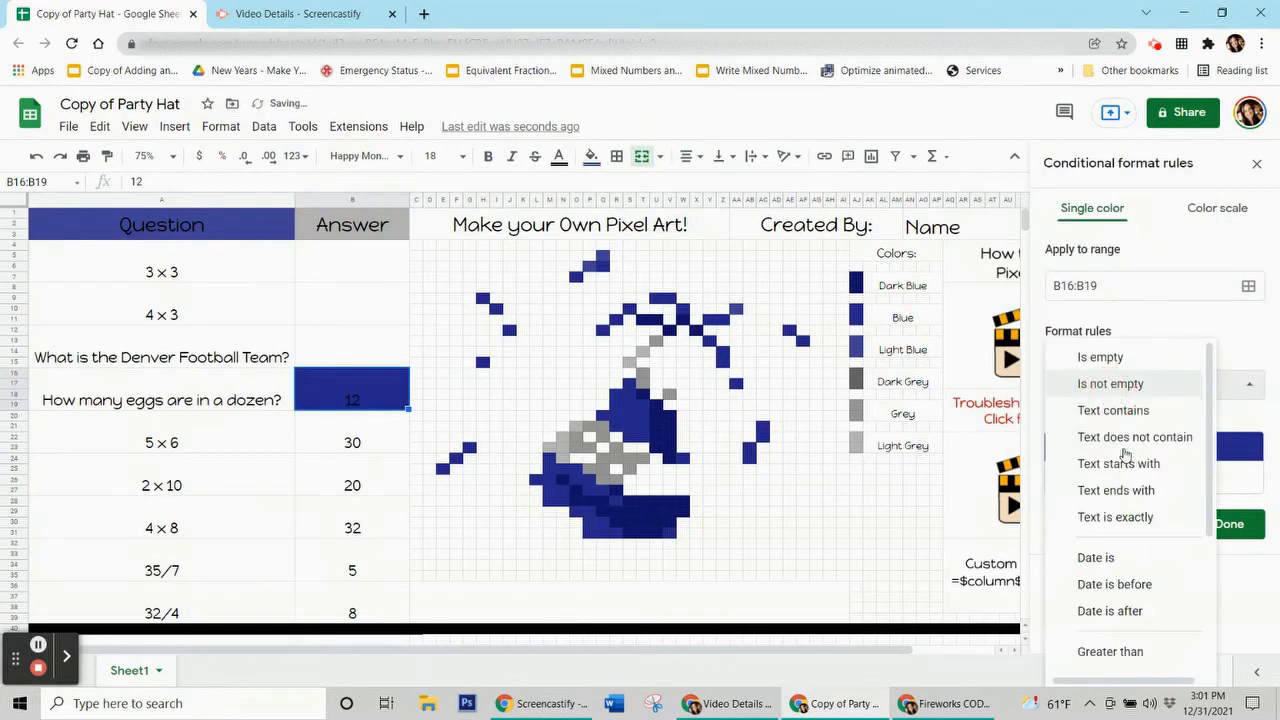
{"action": "scroll", "coordinate": [1125, 455], "scroll_direction": "down", "scroll_amount": 3}
{"action": "left_click", "coordinate": [1130, 657]}
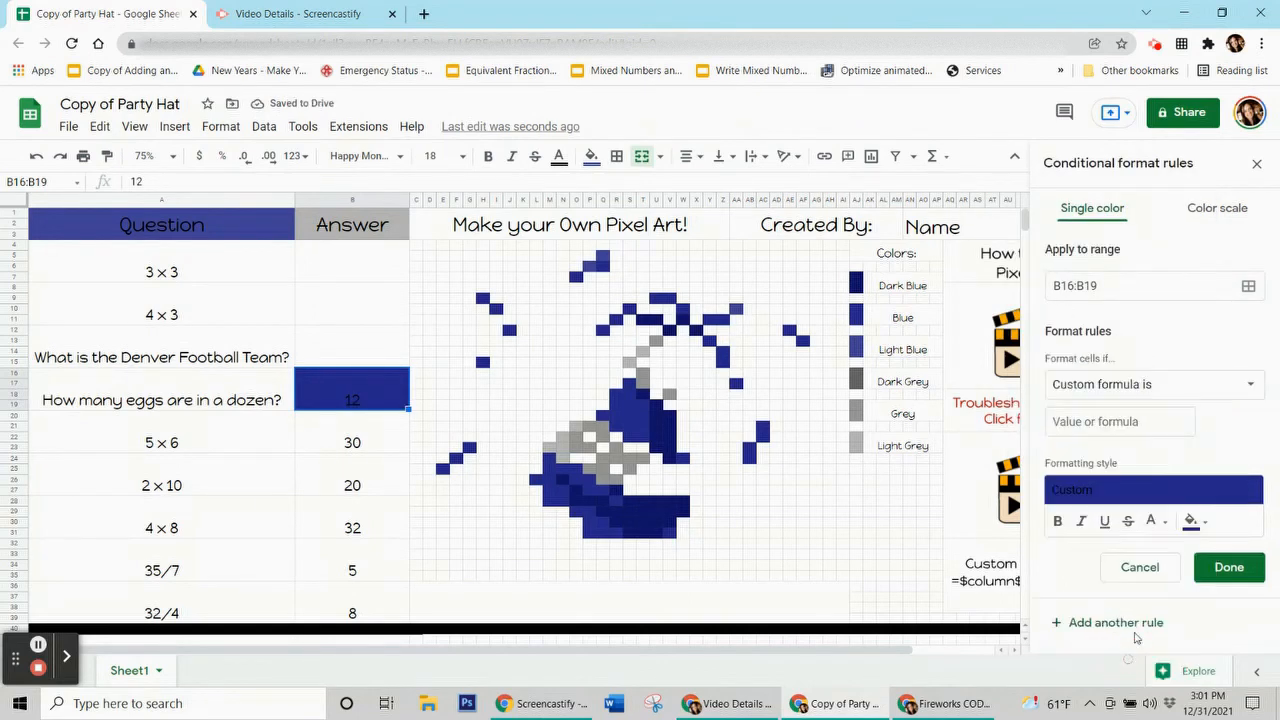
{"action": "left_click", "coordinate": [1105, 424]}
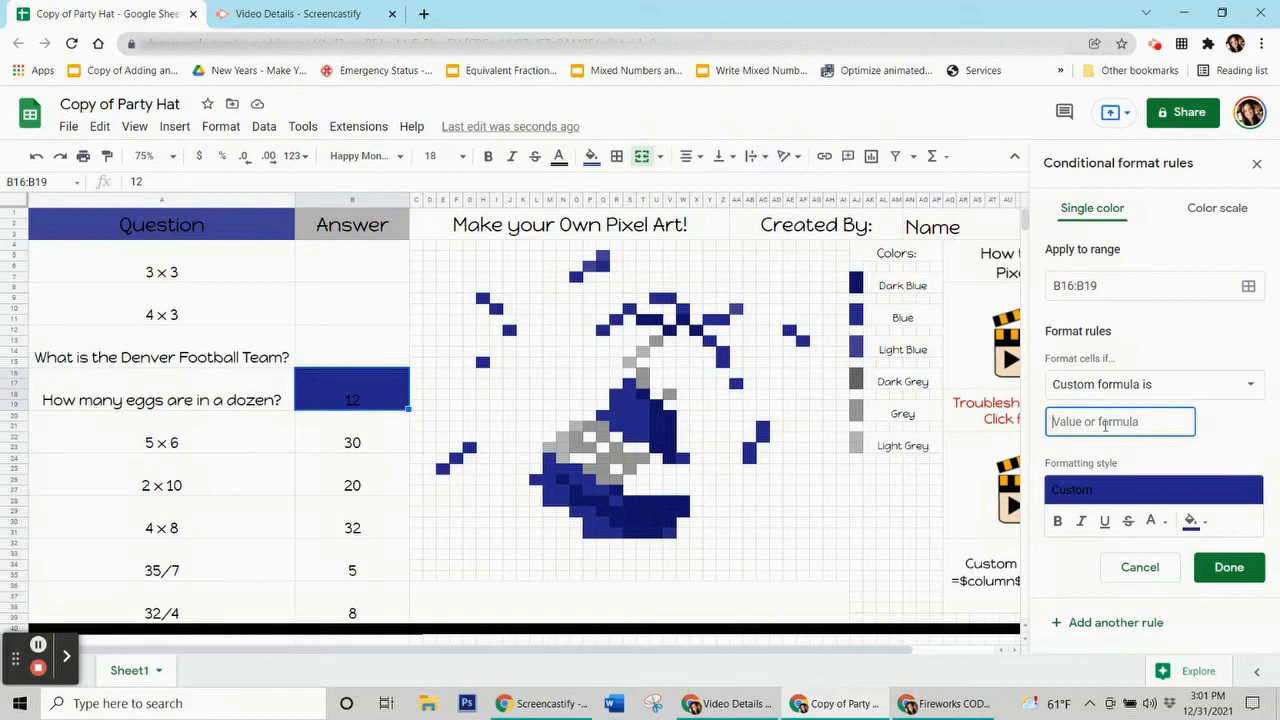
{"action": "type", "text": "=$b$16=12"}
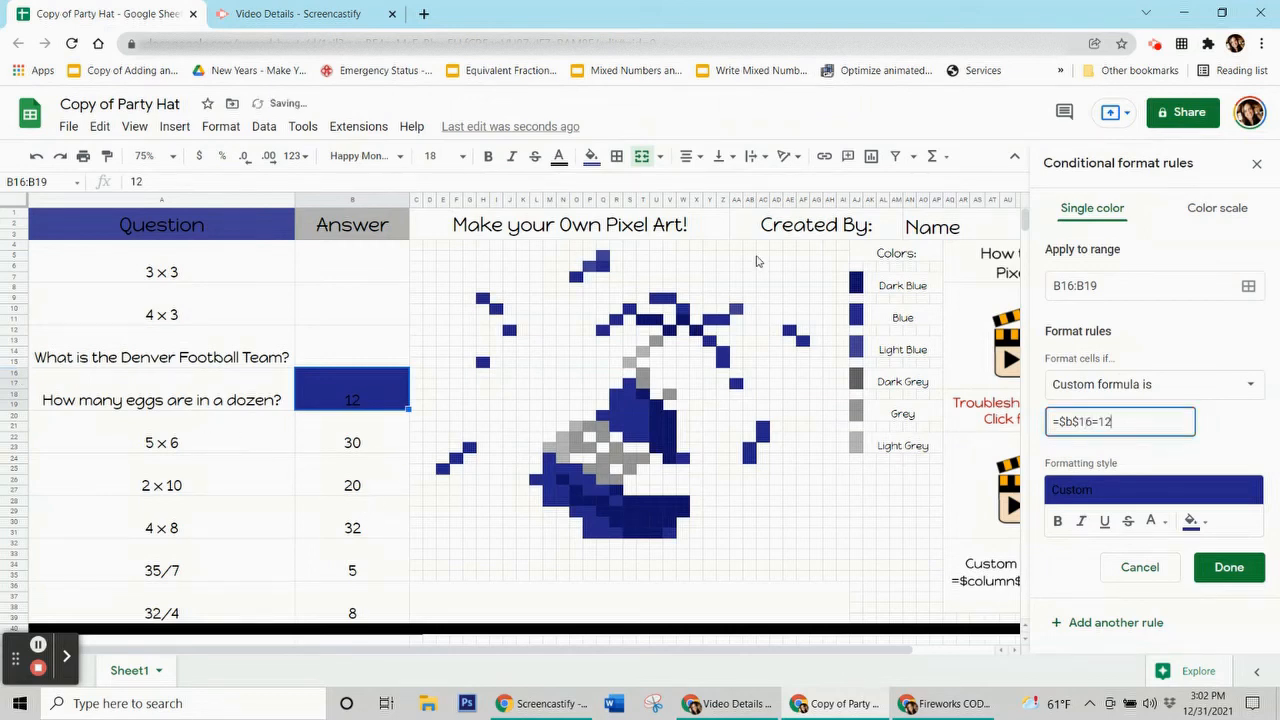
{"action": "left_click", "coordinate": [1248, 286]}
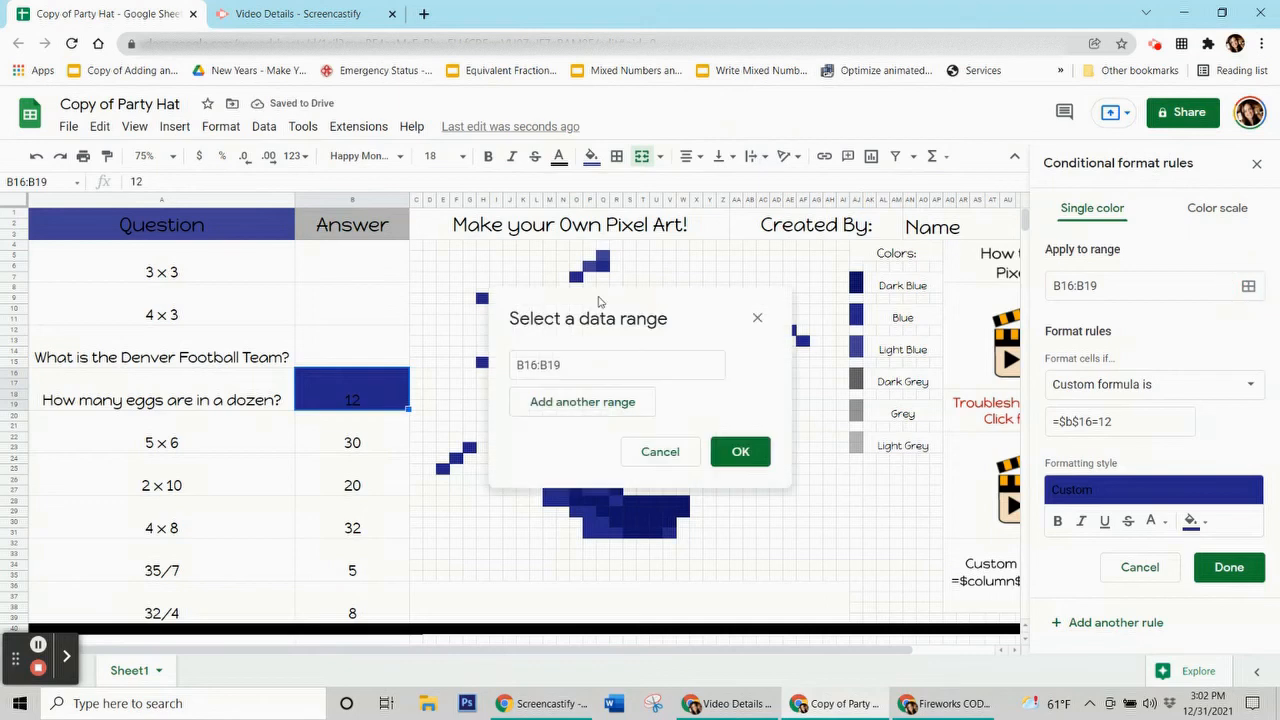
Step: Add hat pixels S17, R19, T19, S20, T22, R21, Q27, P26, O25, M24, M26, N28, P29, P31, V31 to the range
{"action": "left_click_drag", "start_coordinate": [703, 310], "coordinate": [273, 156]}
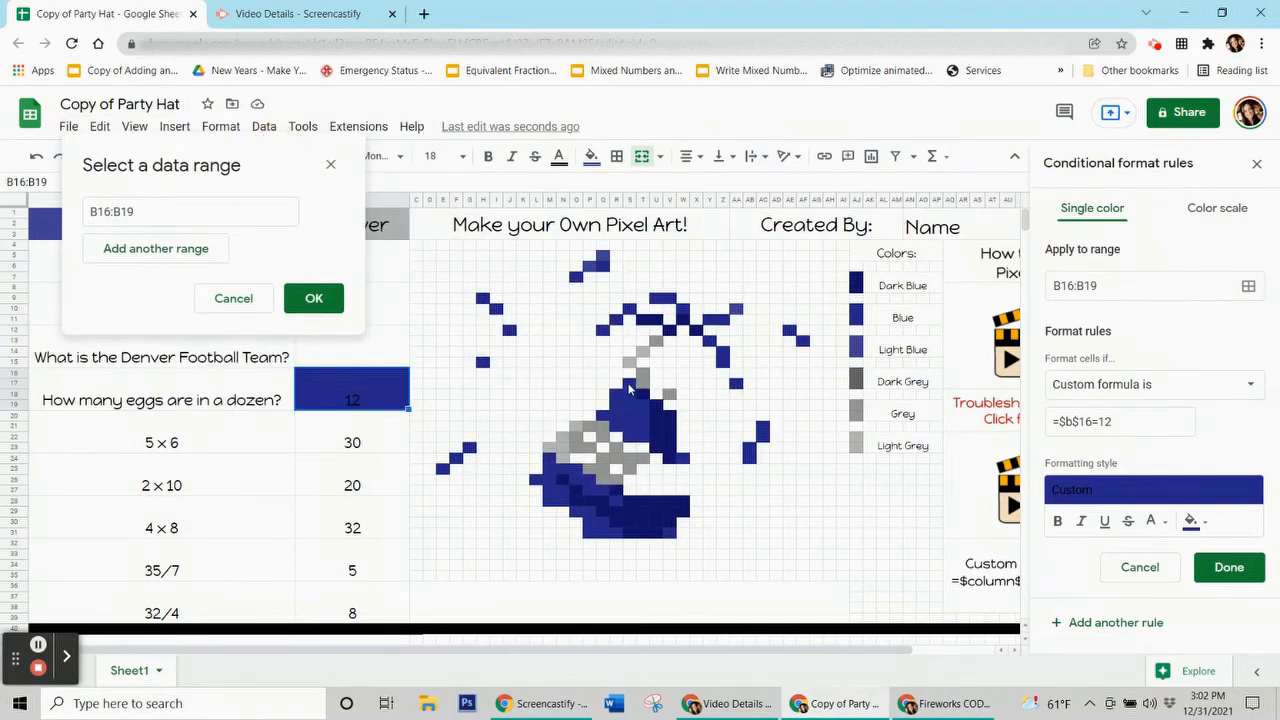
{"action": "left_click", "coordinate": [629, 384], "text": "ctrl"}
{"action": "left_click", "coordinate": [615, 406], "text": "ctrl"}
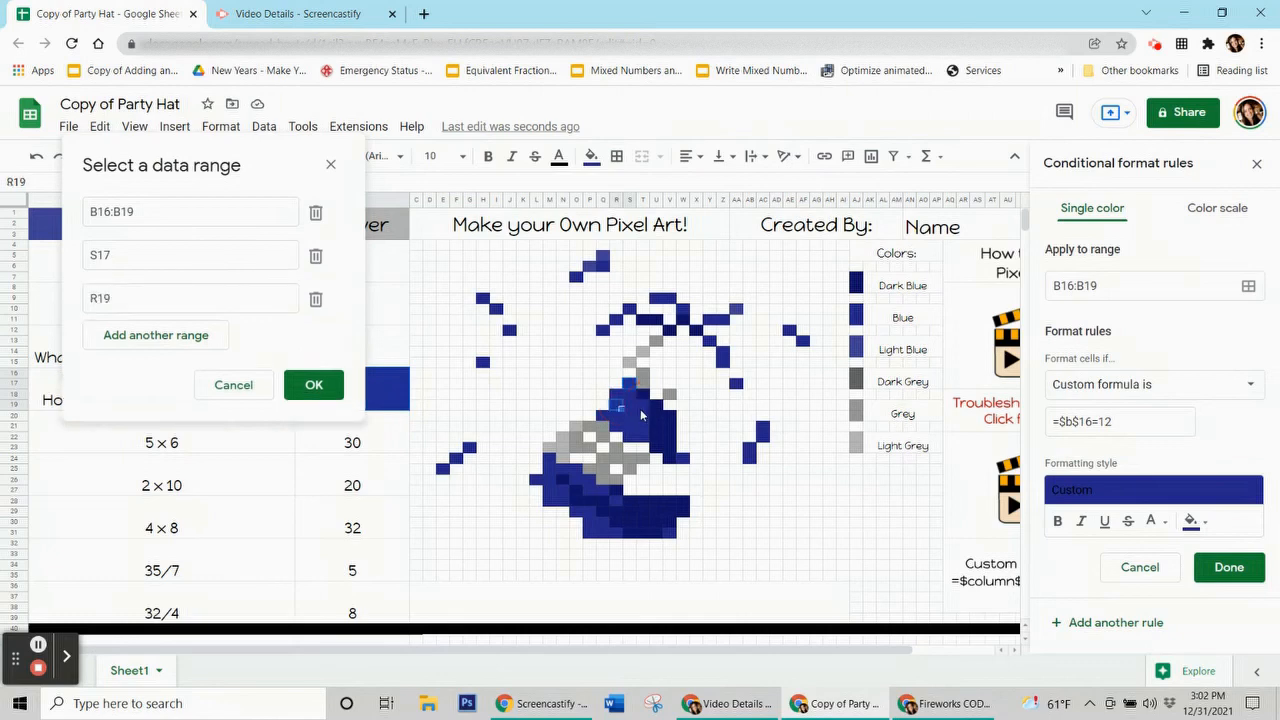
{"action": "left_click", "coordinate": [643, 406], "text": "ctrl"}
{"action": "left_click", "coordinate": [630, 416], "text": "ctrl"}
{"action": "left_click", "coordinate": [643, 439], "text": "ctrl"}
{"action": "left_click", "coordinate": [614, 430], "text": "ctrl"}
{"action": "left_click", "coordinate": [601, 495], "text": "ctrl"}
{"action": "left_click", "coordinate": [590, 483], "text": "ctrl"}
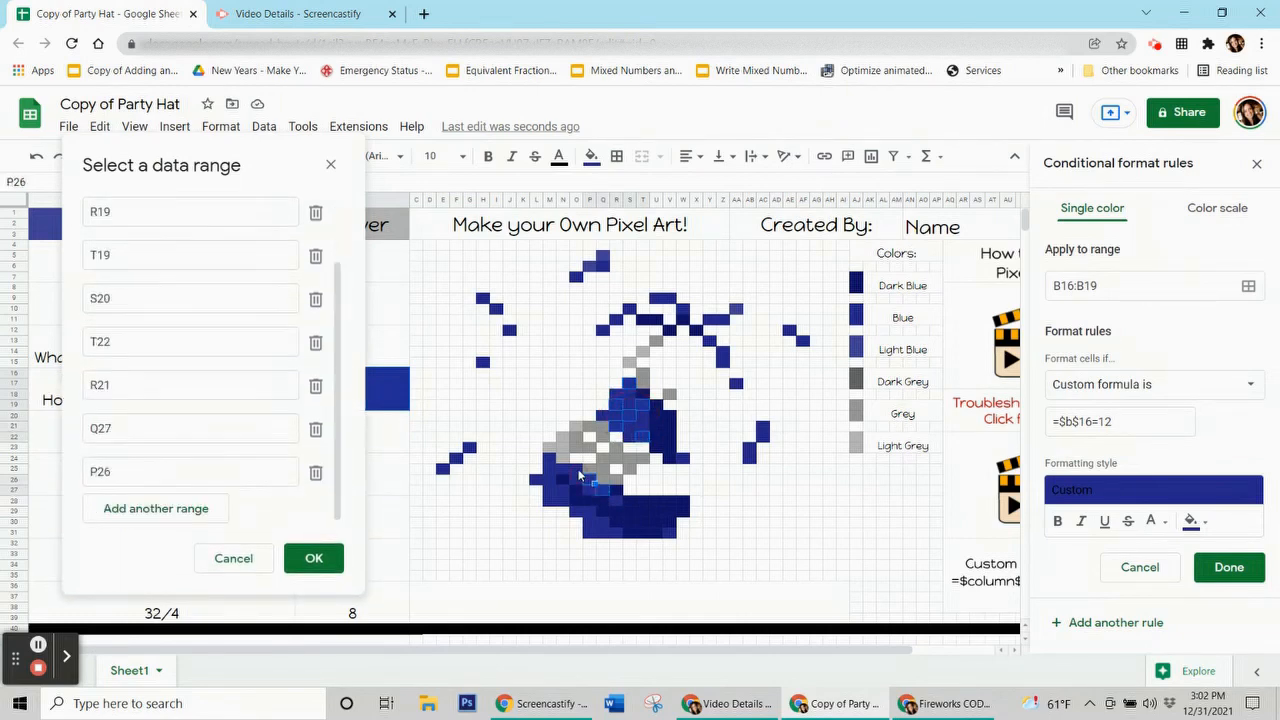
{"action": "left_click", "coordinate": [580, 472], "text": "ctrl"}
{"action": "left_click", "coordinate": [554, 461], "text": "ctrl"}
{"action": "left_click", "coordinate": [554, 483], "text": "ctrl"}
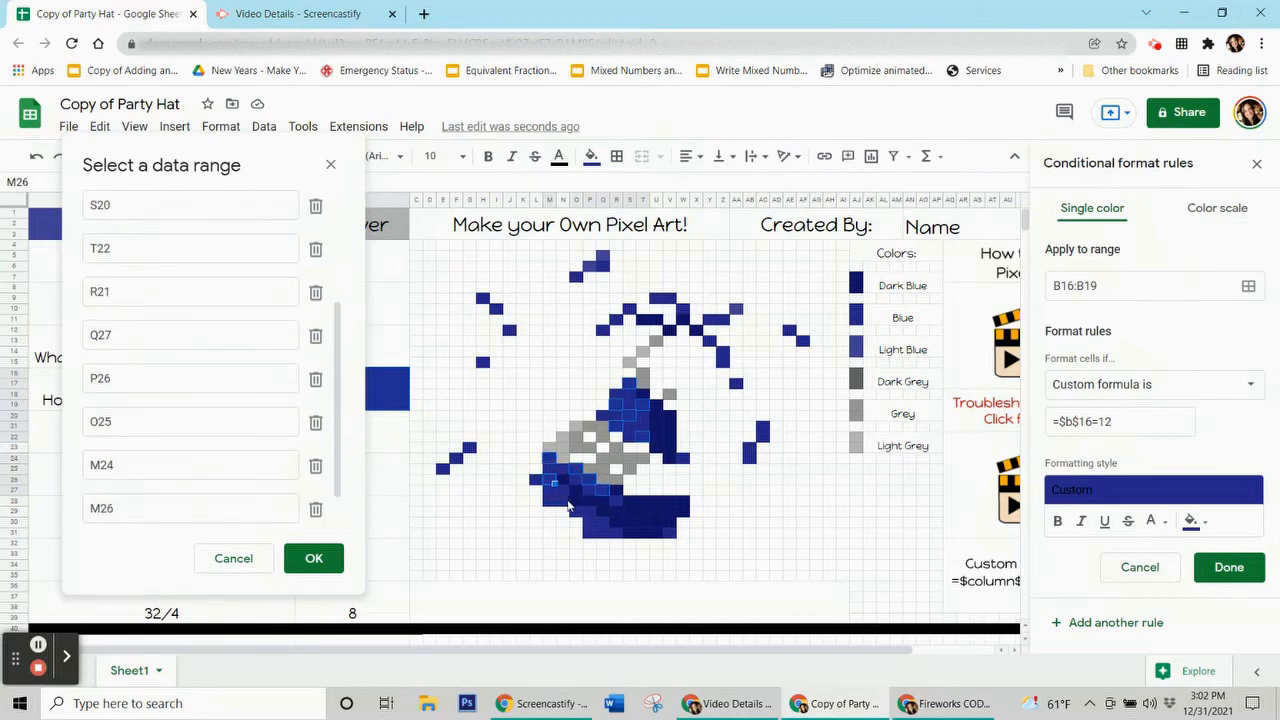
{"action": "left_click", "coordinate": [567, 504], "text": "ctrl"}
{"action": "left_click", "coordinate": [593, 515], "text": "ctrl"}
{"action": "left_click", "coordinate": [593, 537], "text": "ctrl"}
{"action": "left_click", "coordinate": [670, 536], "text": "ctrl"}
Step: Add confetti cells AB23, Z14, AA10, V9, Q6, H9, H15, G23, O7, AF13, E25 and I10 to the range
{"action": "left_click", "coordinate": [751, 453], "text": "ctrl"}
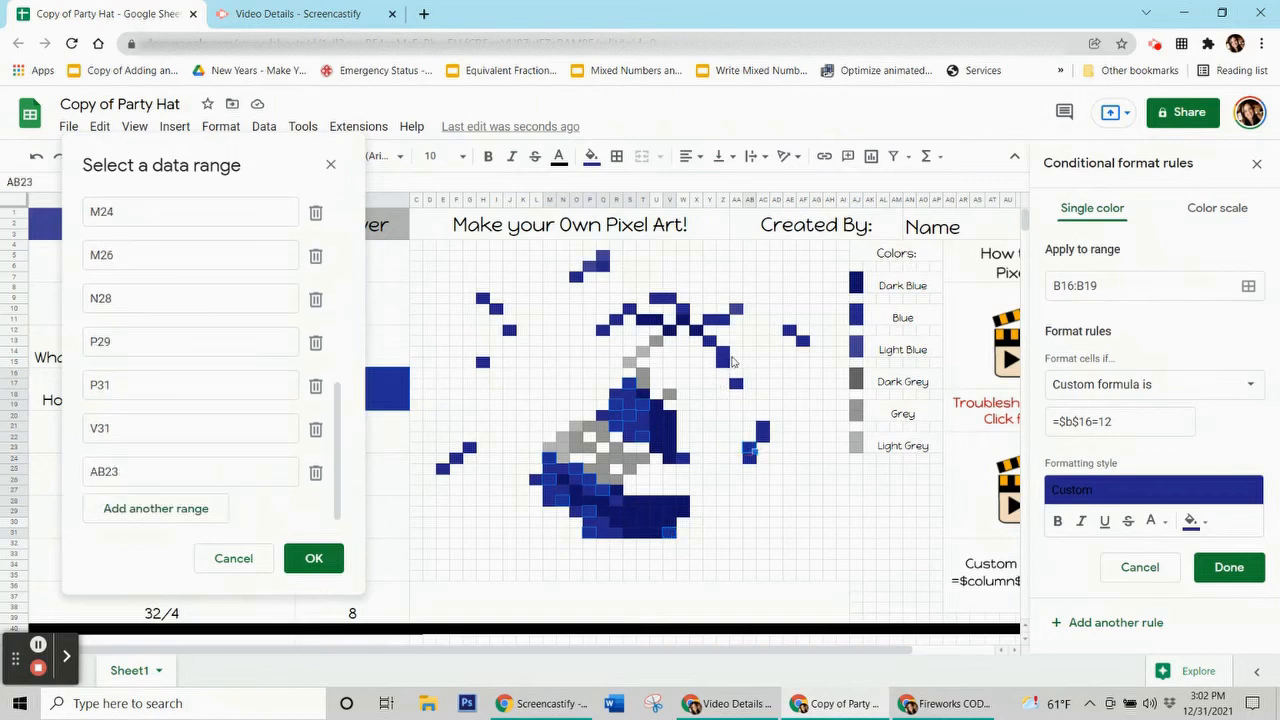
{"action": "left_click", "coordinate": [735, 316], "text": "ctrl"}
{"action": "left_click", "coordinate": [677, 305], "text": "ctrl"}
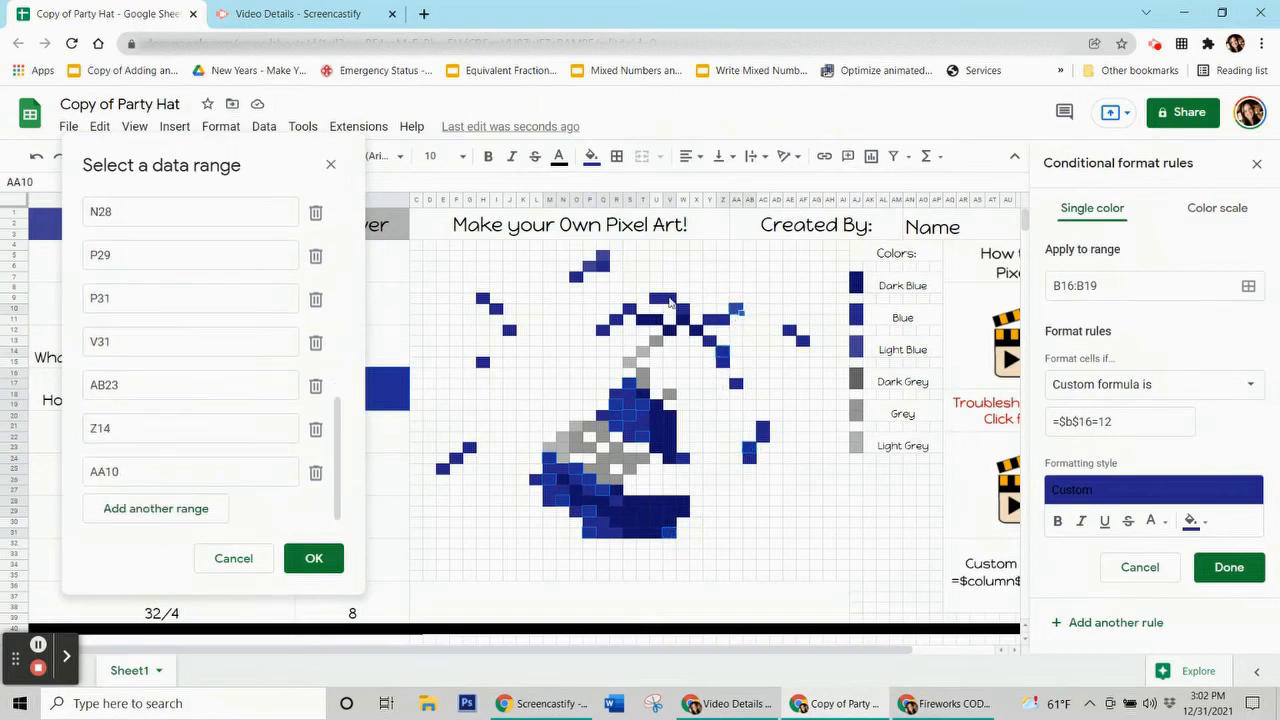
{"action": "left_click", "coordinate": [620, 297], "text": "ctrl"}
{"action": "left_click", "coordinate": [480, 302], "text": "ctrl"}
{"action": "left_click", "coordinate": [483, 362], "text": "ctrl"}
{"action": "left_click", "coordinate": [484, 365], "text": "ctrl"}
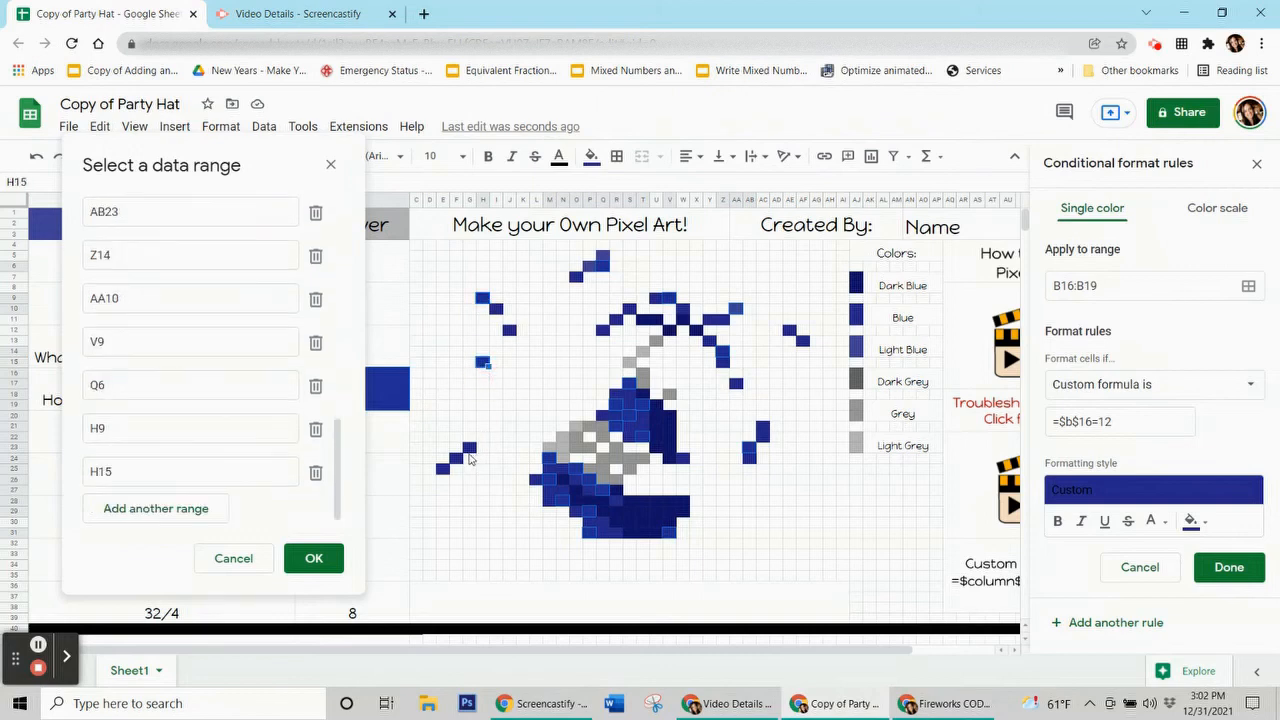
{"action": "left_click", "coordinate": [470, 449], "text": "ctrl"}
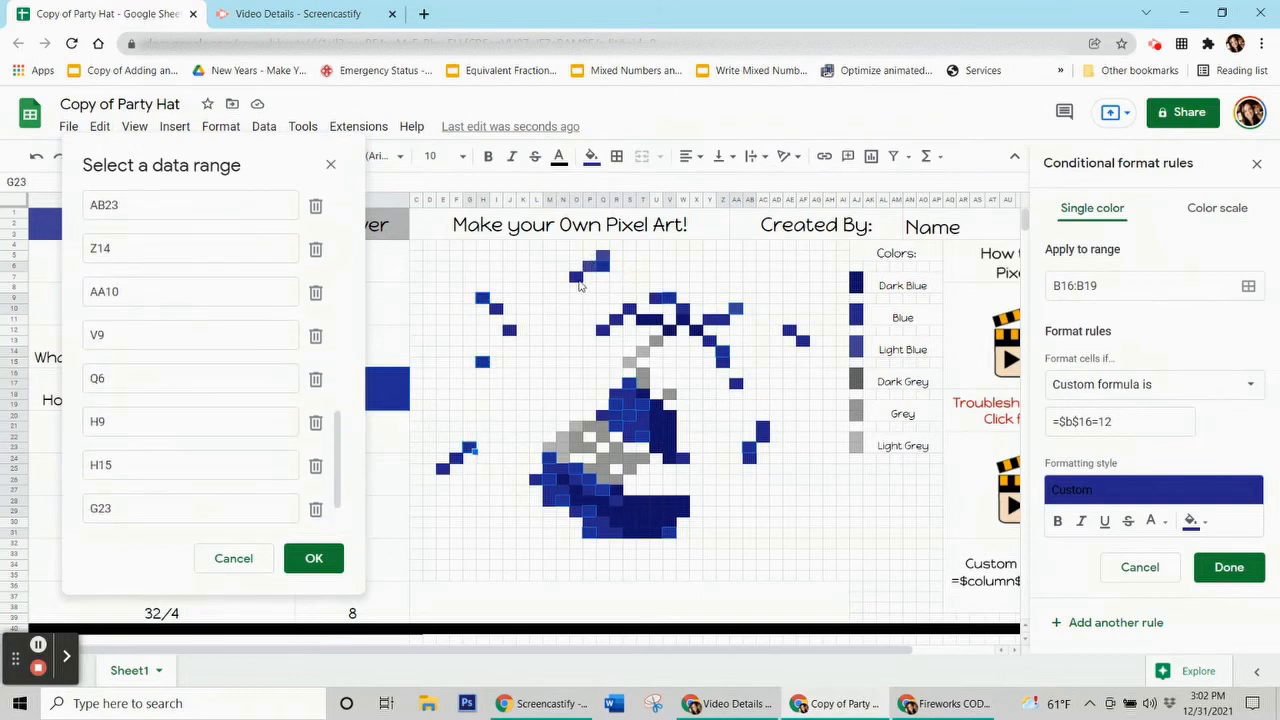
{"action": "left_click", "coordinate": [577, 282], "text": "ctrl"}
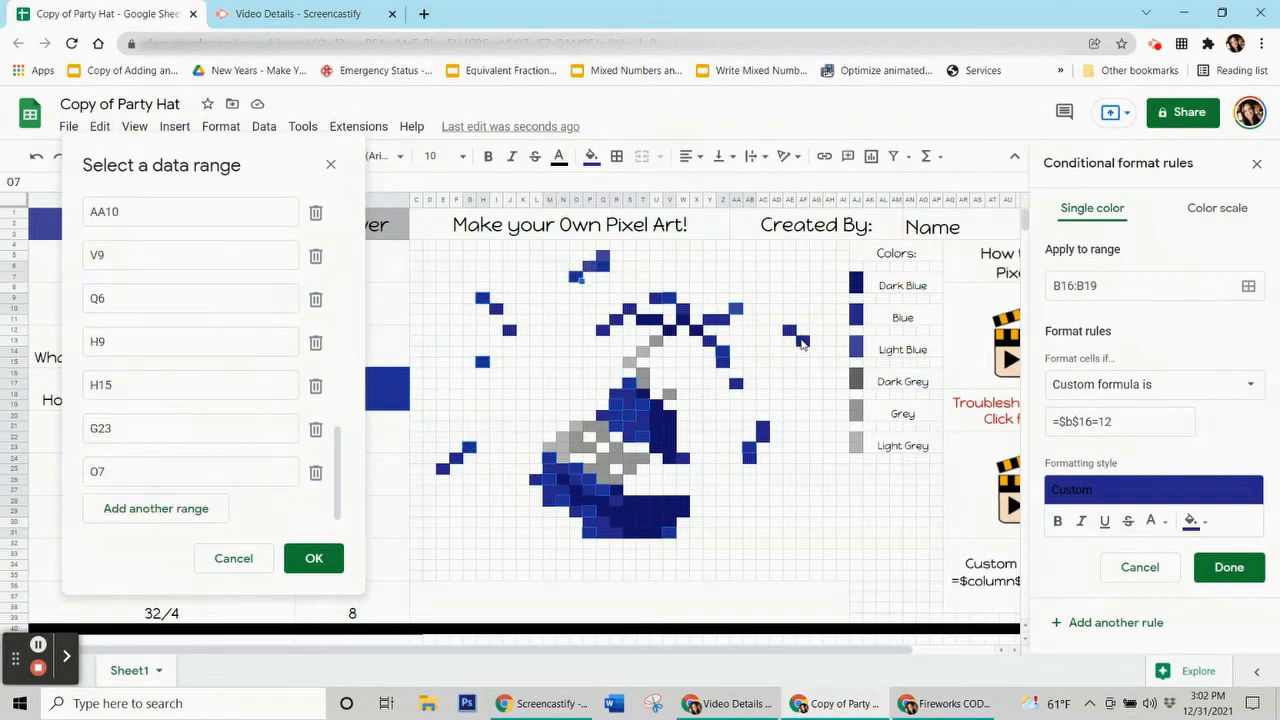
{"action": "left_click", "coordinate": [802, 343], "text": "ctrl"}
{"action": "left_click", "coordinate": [447, 470], "text": "ctrl"}
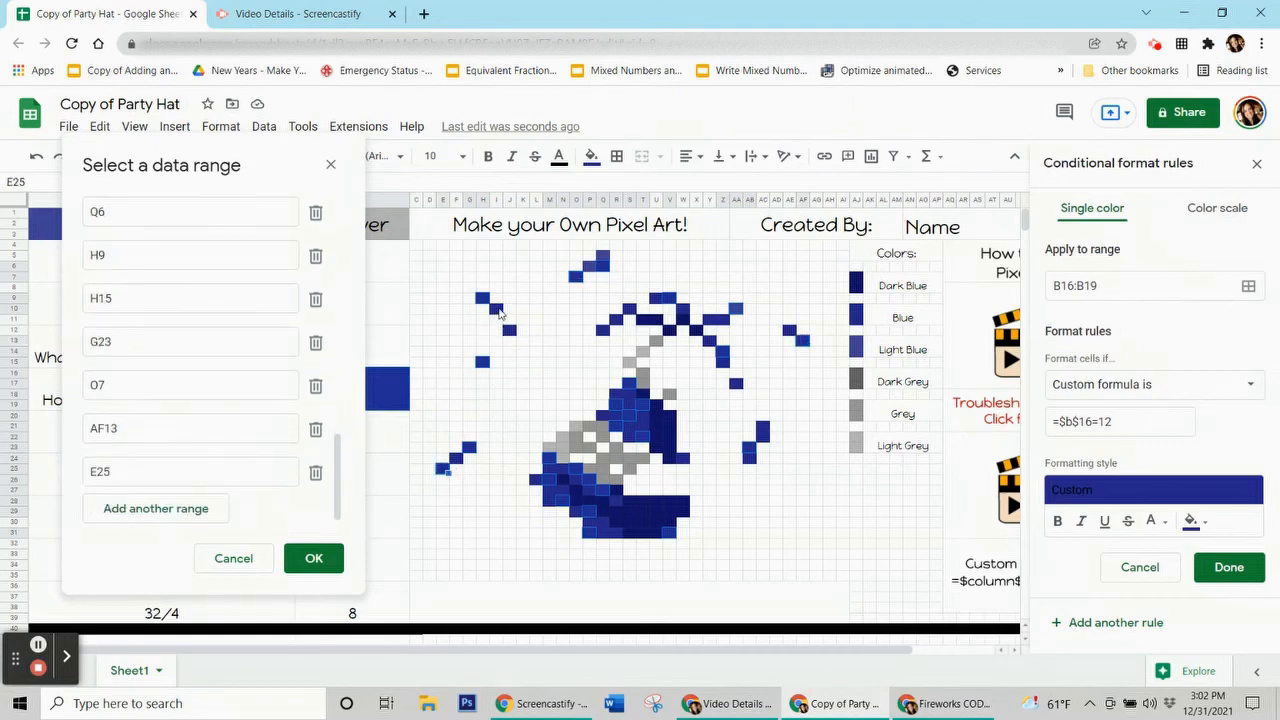
{"action": "left_click", "coordinate": [498, 313], "text": "ctrl"}
Step: Add AC21, AA17, Z11, S10, Q12, Z14:Z15, AE12, F24 and J12, then save the =$B$16=12 rule
{"action": "left_click", "coordinate": [763, 432], "text": "ctrl"}
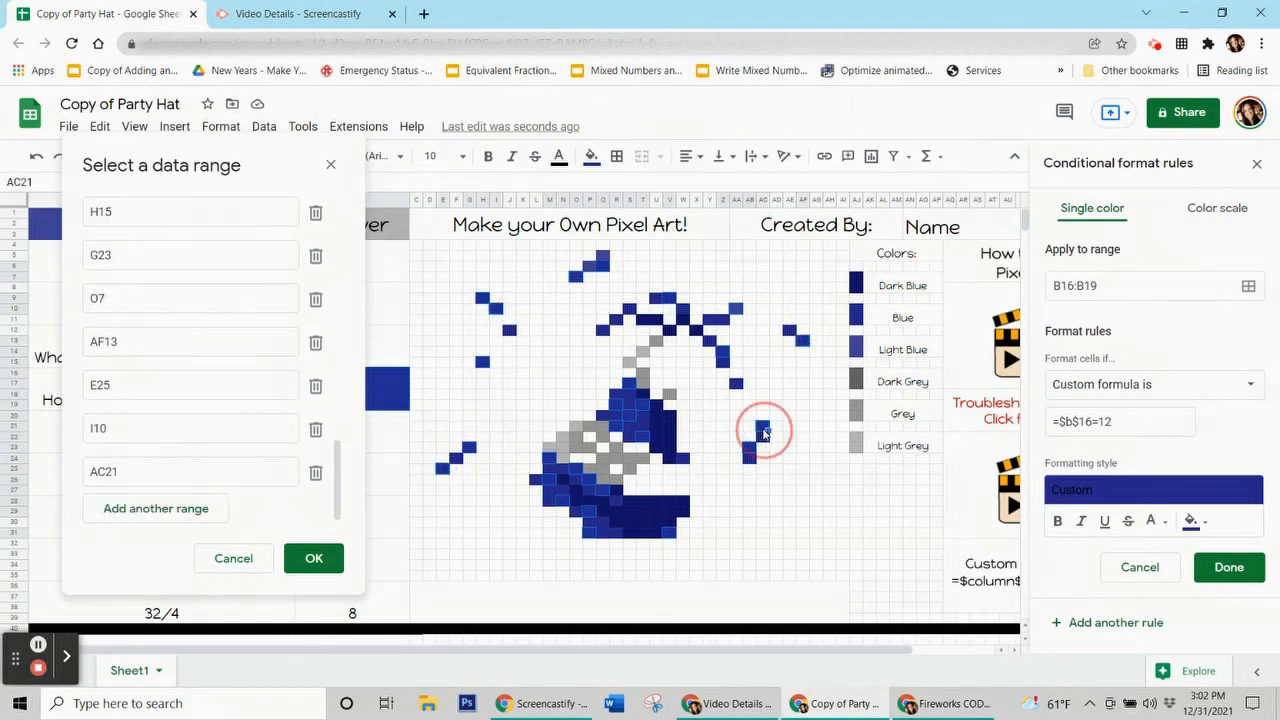
{"action": "left_click", "coordinate": [737, 387], "text": "ctrl"}
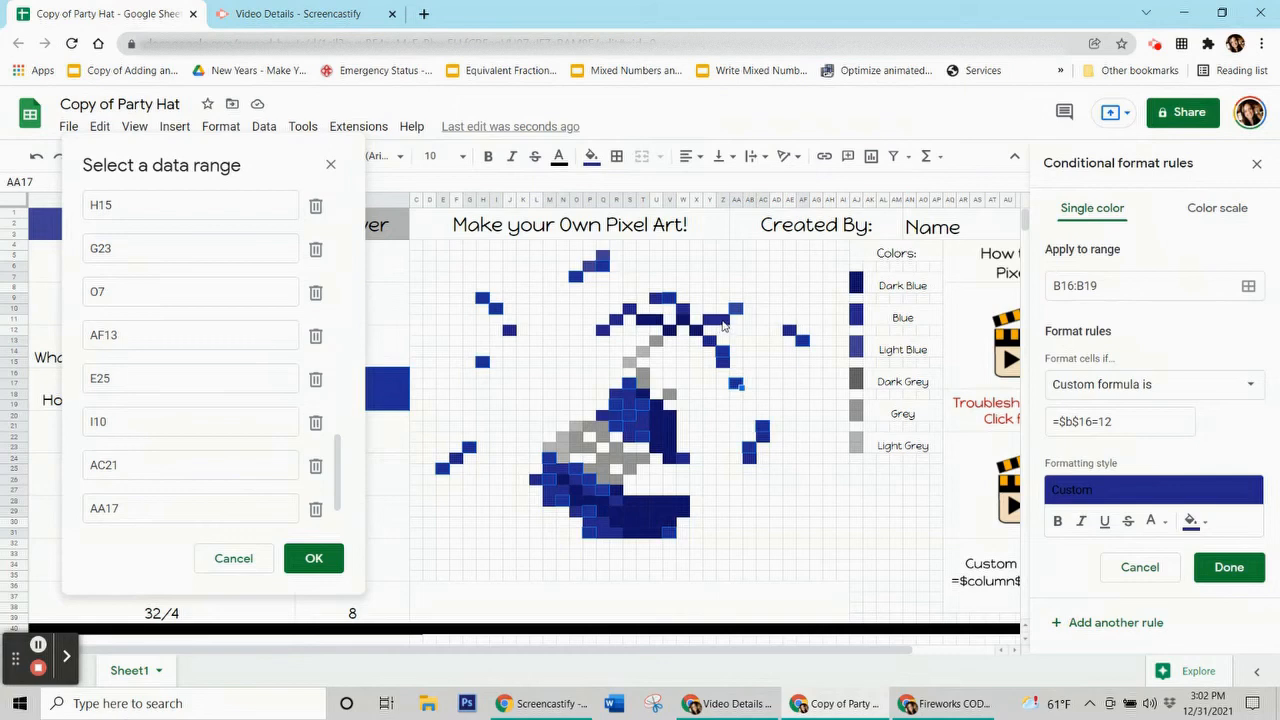
{"action": "left_click", "coordinate": [724, 322], "text": "ctrl"}
{"action": "left_click", "coordinate": [630, 311], "text": "ctrl"}
{"action": "left_click", "coordinate": [602, 333], "text": "ctrl"}
{"action": "left_click_drag", "start_coordinate": [723, 352], "coordinate": [724, 363]}
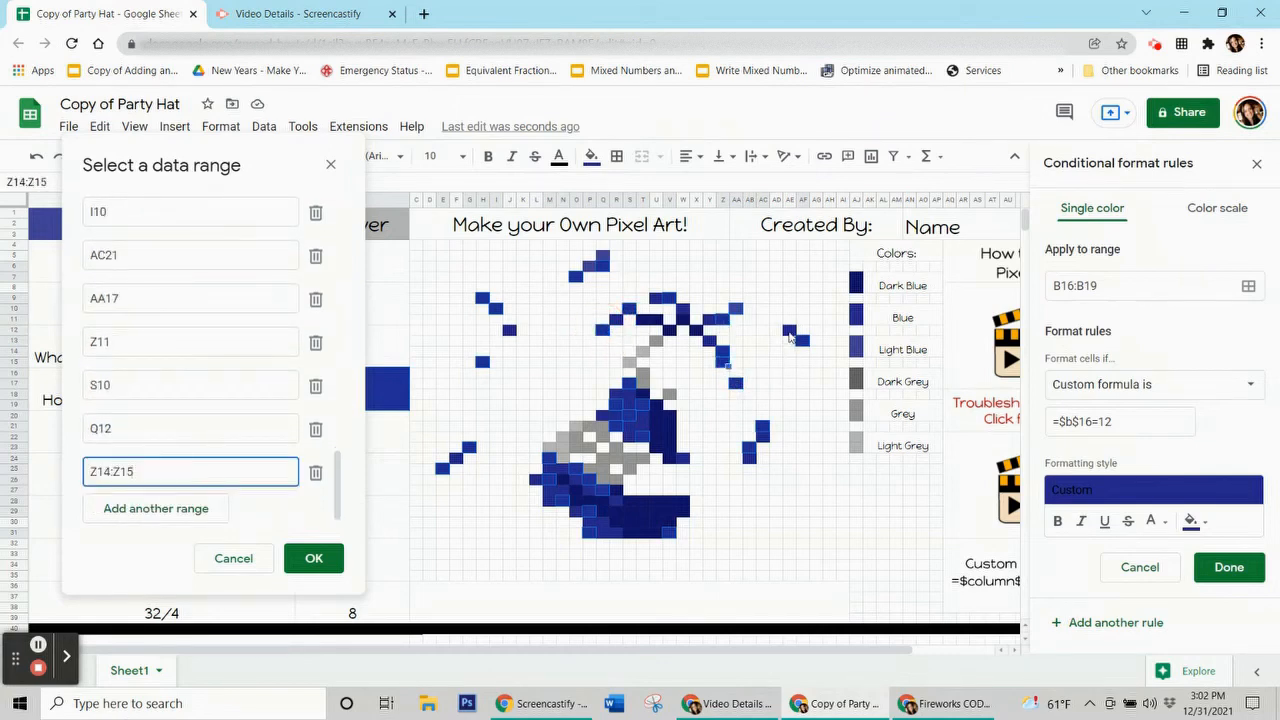
{"action": "left_click", "coordinate": [796, 334], "text": "ctrl"}
{"action": "left_click", "coordinate": [457, 458], "text": "ctrl"}
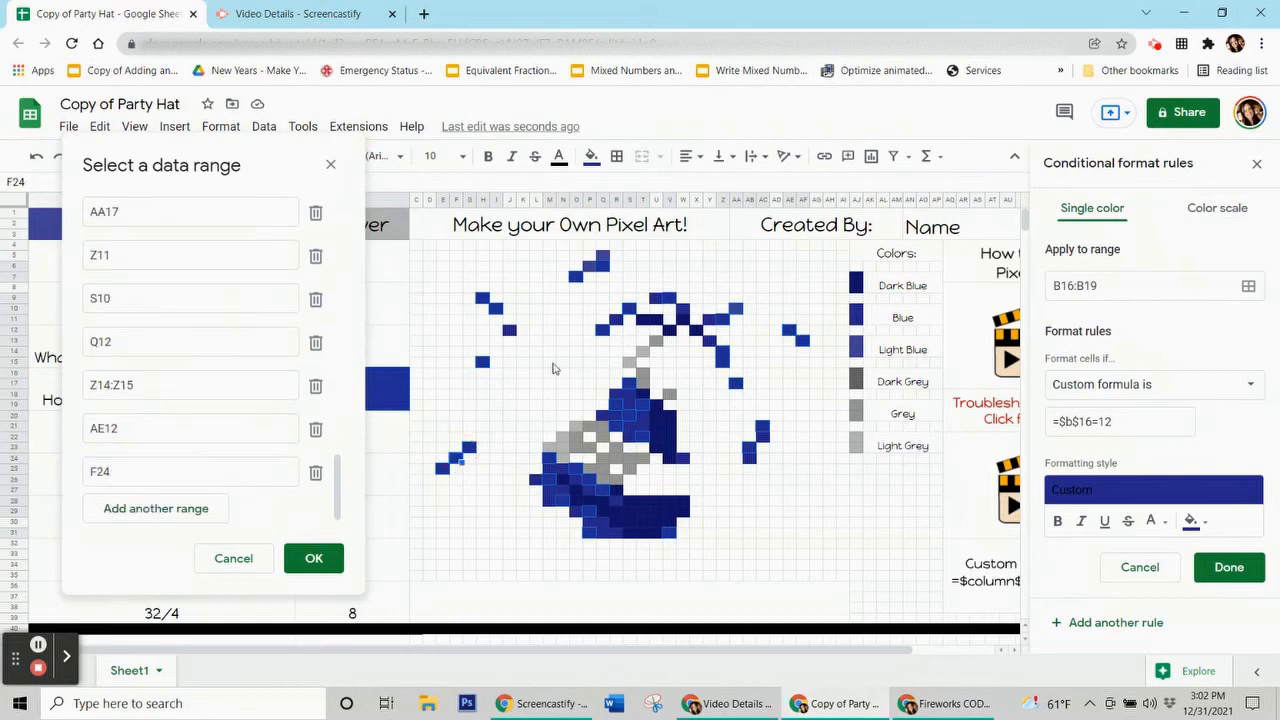
{"action": "left_click", "coordinate": [513, 338], "text": "ctrl"}
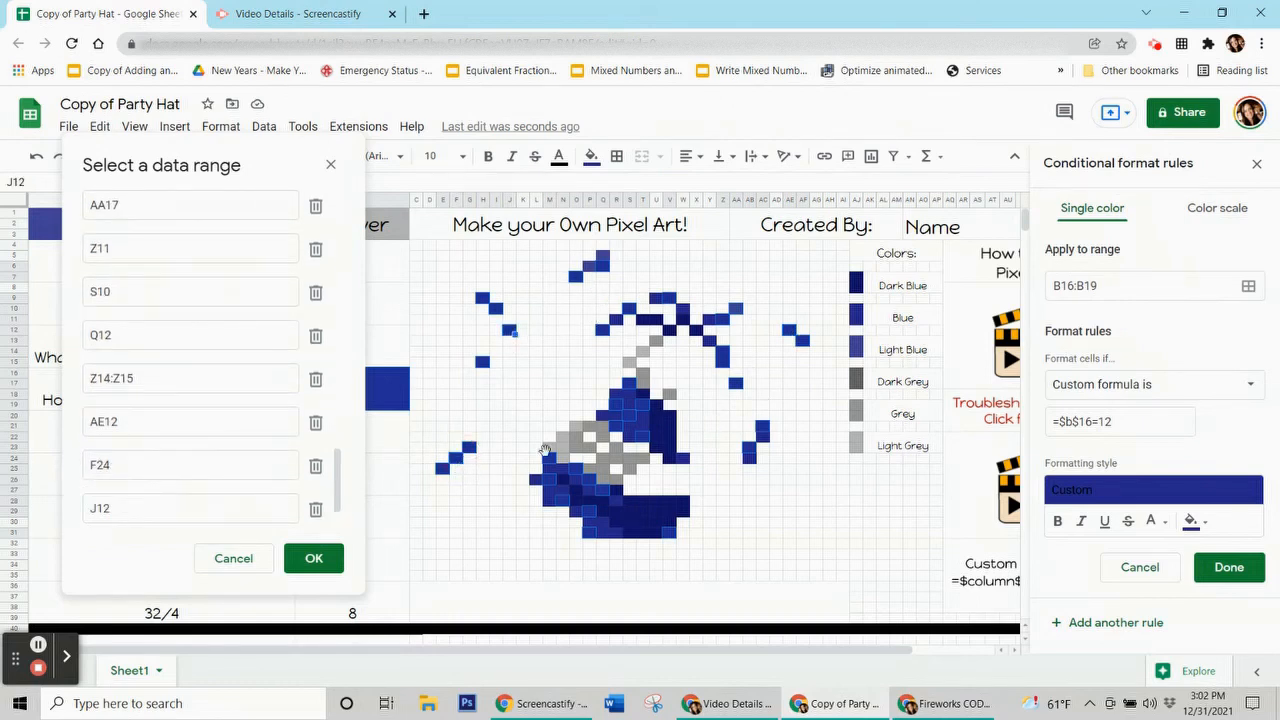
{"action": "left_click", "coordinate": [306, 560]}
{"action": "left_click", "coordinate": [1214, 567]}
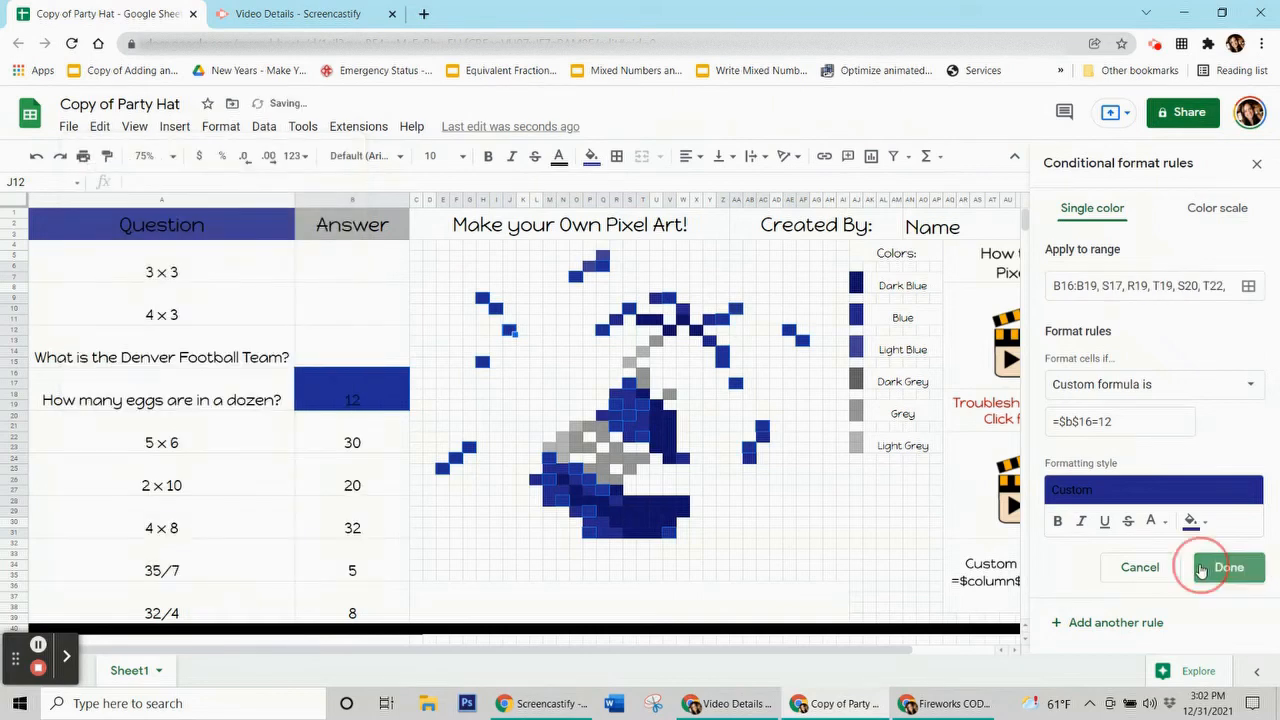
Step: Reset the manual fill on the rule's cells and delete the 12 from B16:B19
{"action": "left_click", "coordinate": [591, 158]}
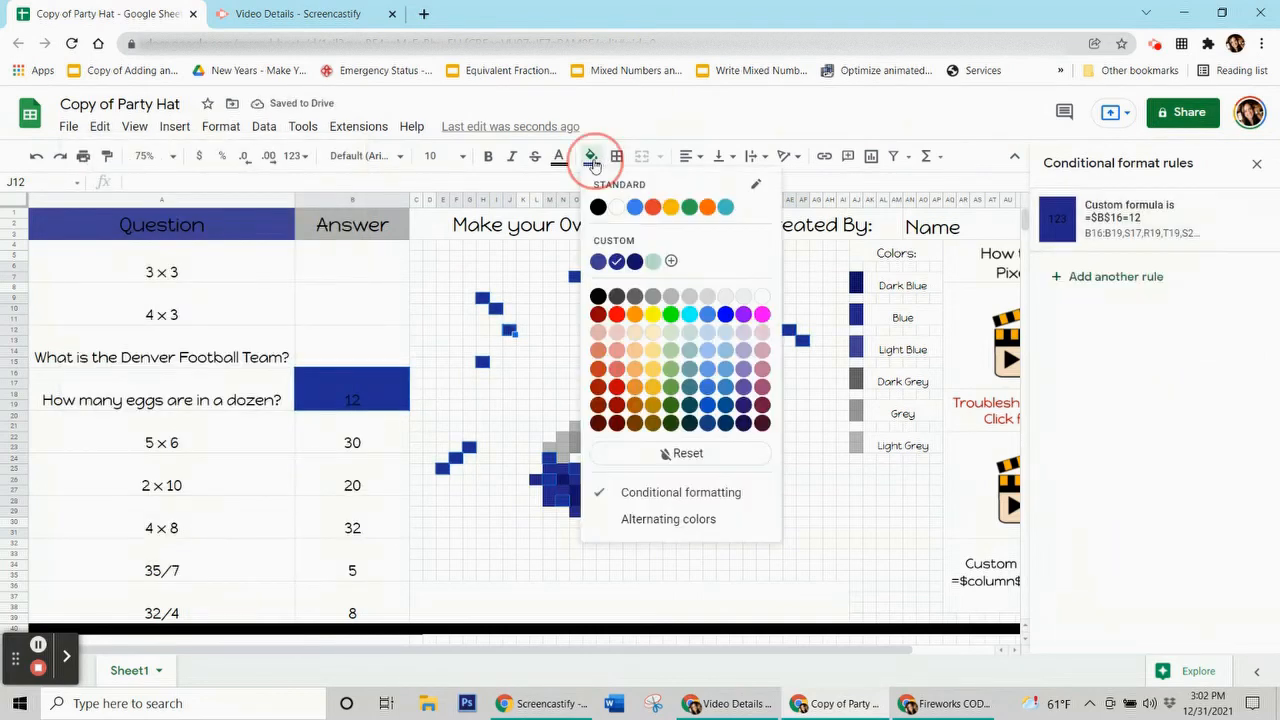
{"action": "left_click", "coordinate": [652, 452]}
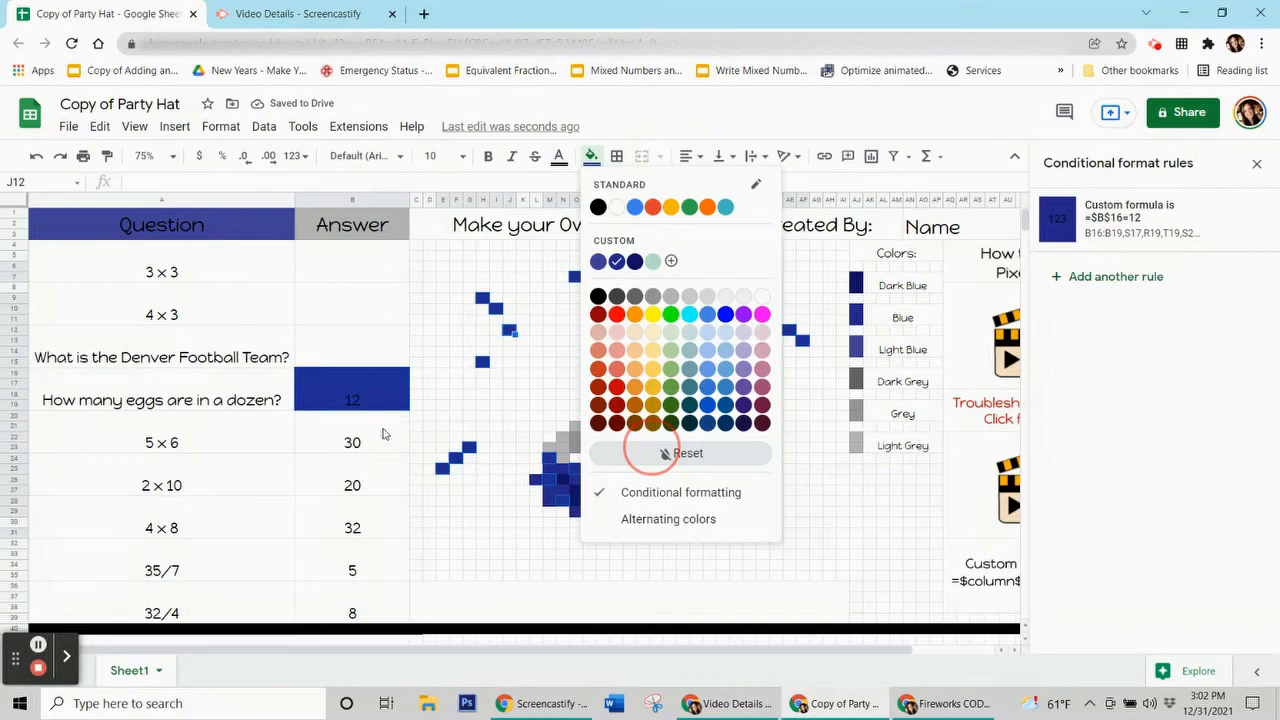
{"action": "left_click", "coordinate": [393, 399]}
{"action": "key", "text": "Delete"}
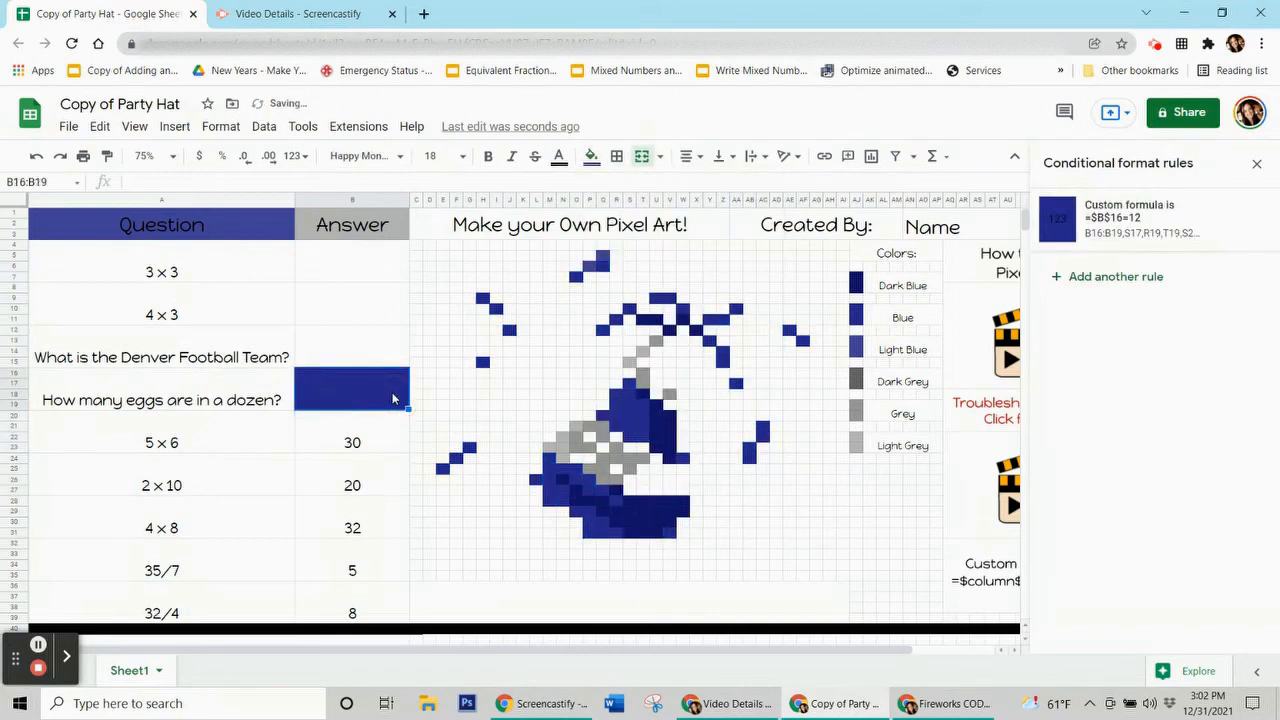
{"action": "left_click", "coordinate": [375, 278]}
{"action": "left_click", "coordinate": [350, 313]}
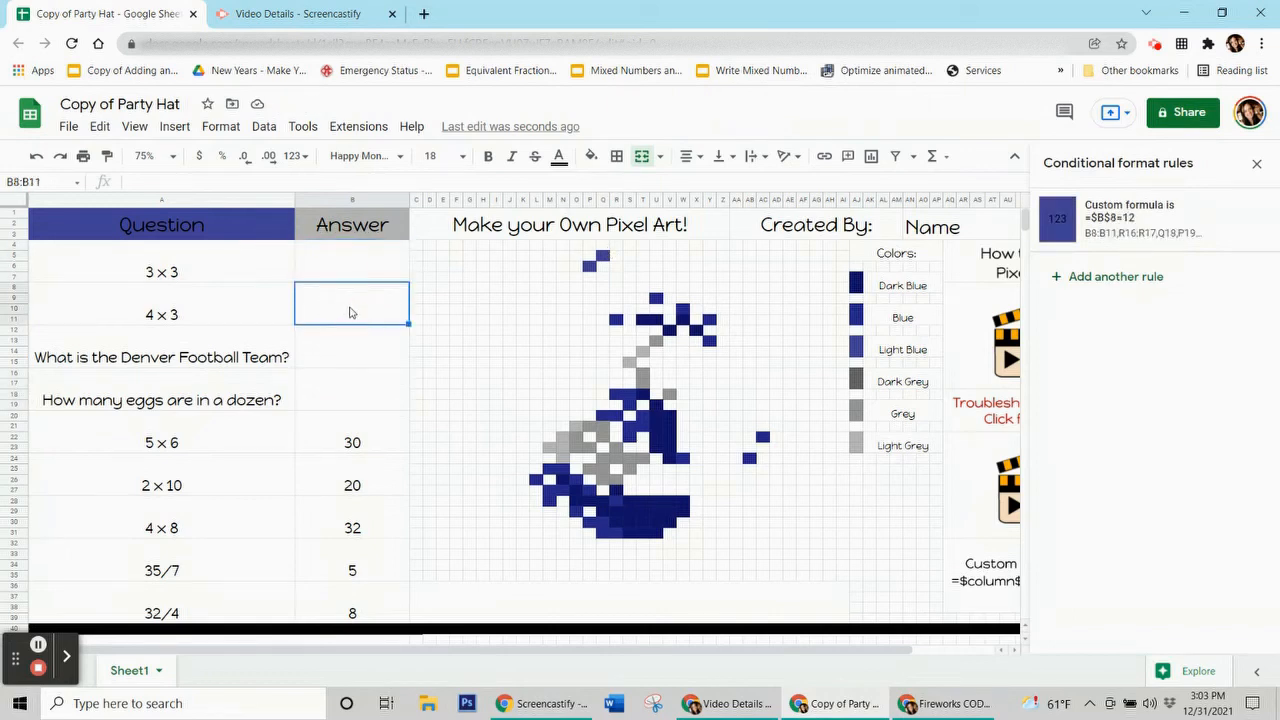
Step: Open the =$B$8=12 rule and its list of ranges for editing
{"action": "left_click", "coordinate": [342, 345]}
{"action": "left_click", "coordinate": [342, 393]}
{"action": "left_click", "coordinate": [351, 343]}
{"action": "left_click", "coordinate": [350, 313]}
{"action": "left_click", "coordinate": [1107, 229]}
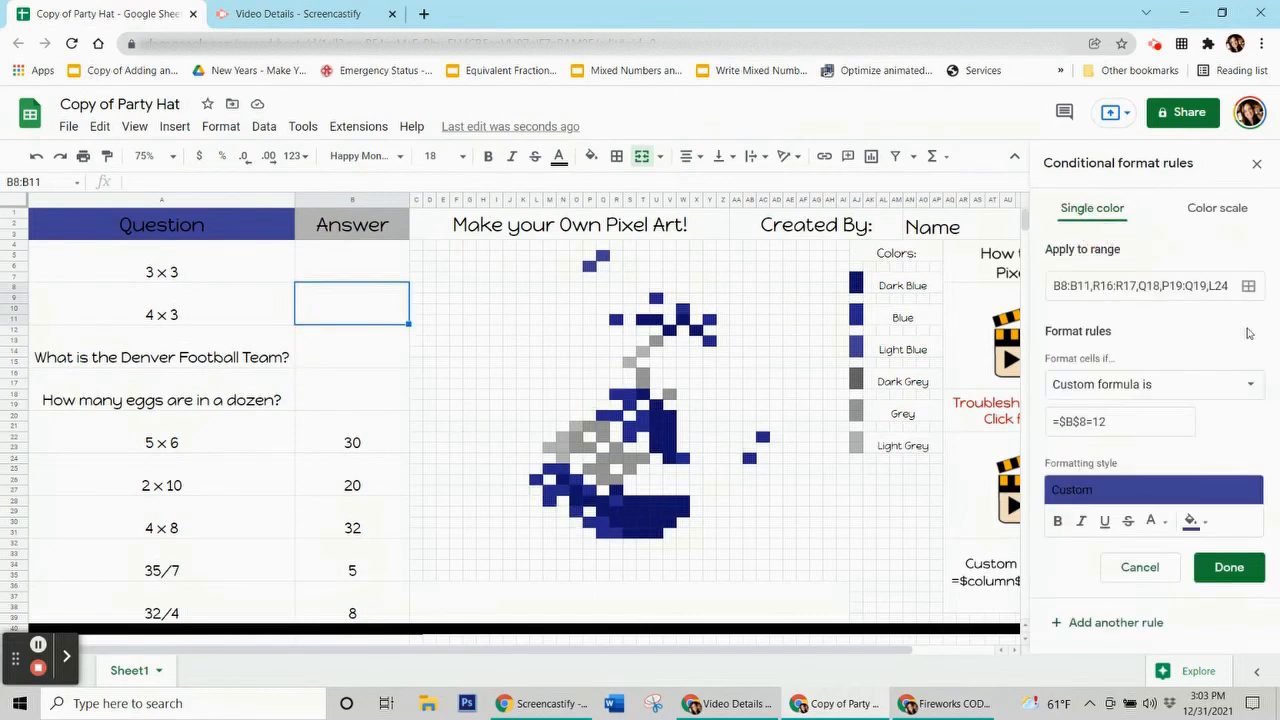
{"action": "left_click", "coordinate": [1248, 287]}
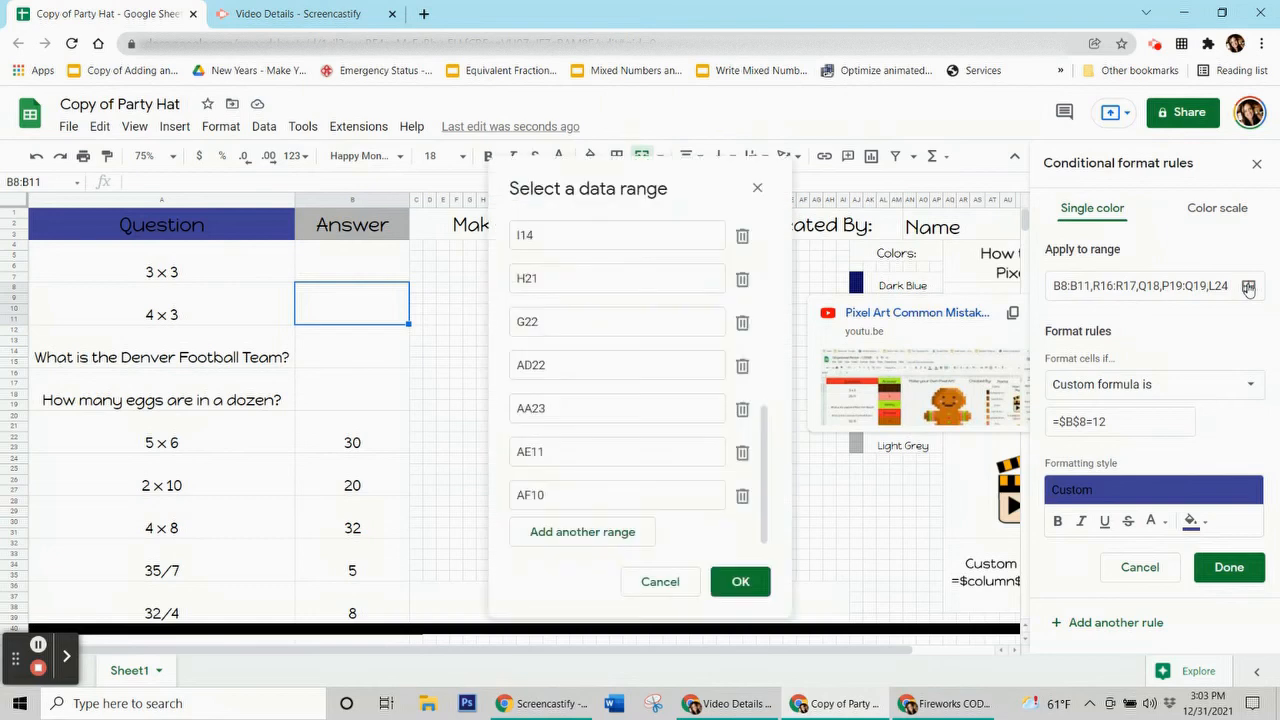
{"action": "left_click_drag", "start_coordinate": [664, 171], "coordinate": [237, 180]}
Step: Extend the =$B$8=12 rule's range with B8:B11, Q5 and P6, and save it
{"action": "left_click", "coordinate": [173, 532]}
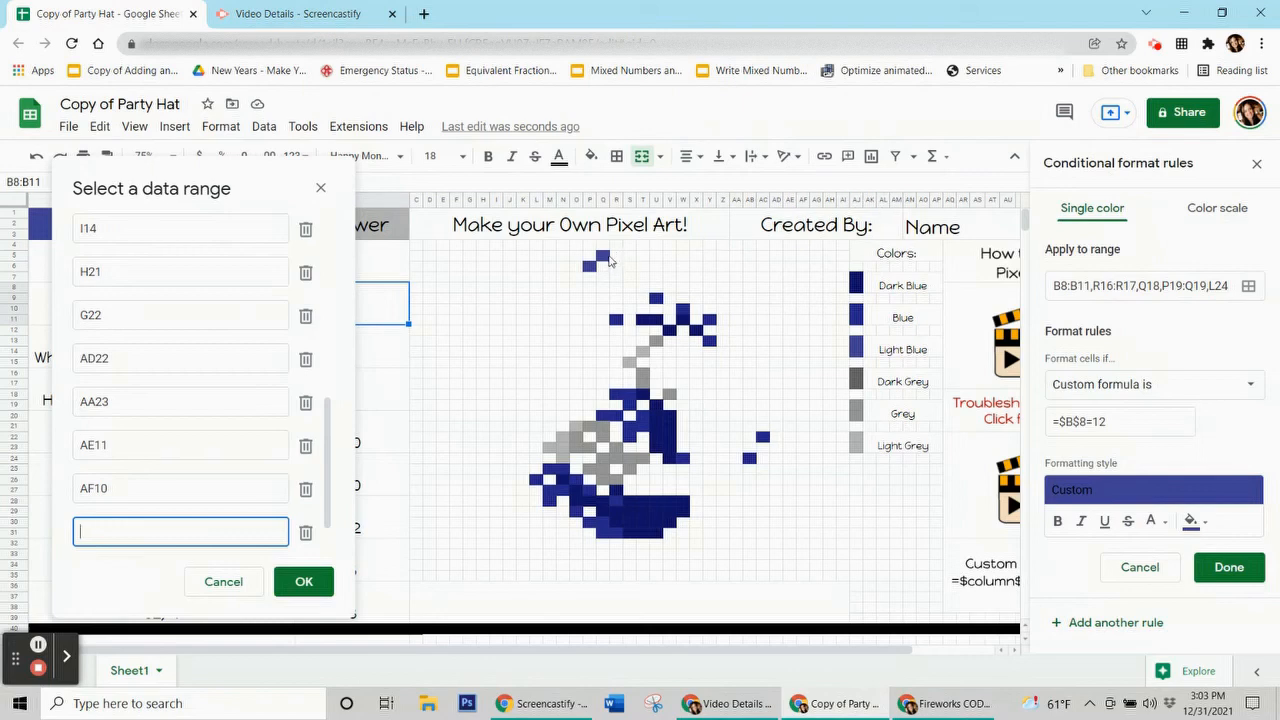
{"action": "left_click", "coordinate": [602, 257], "text": "ctrl"}
{"action": "left_click", "coordinate": [591, 267], "text": "ctrl"}
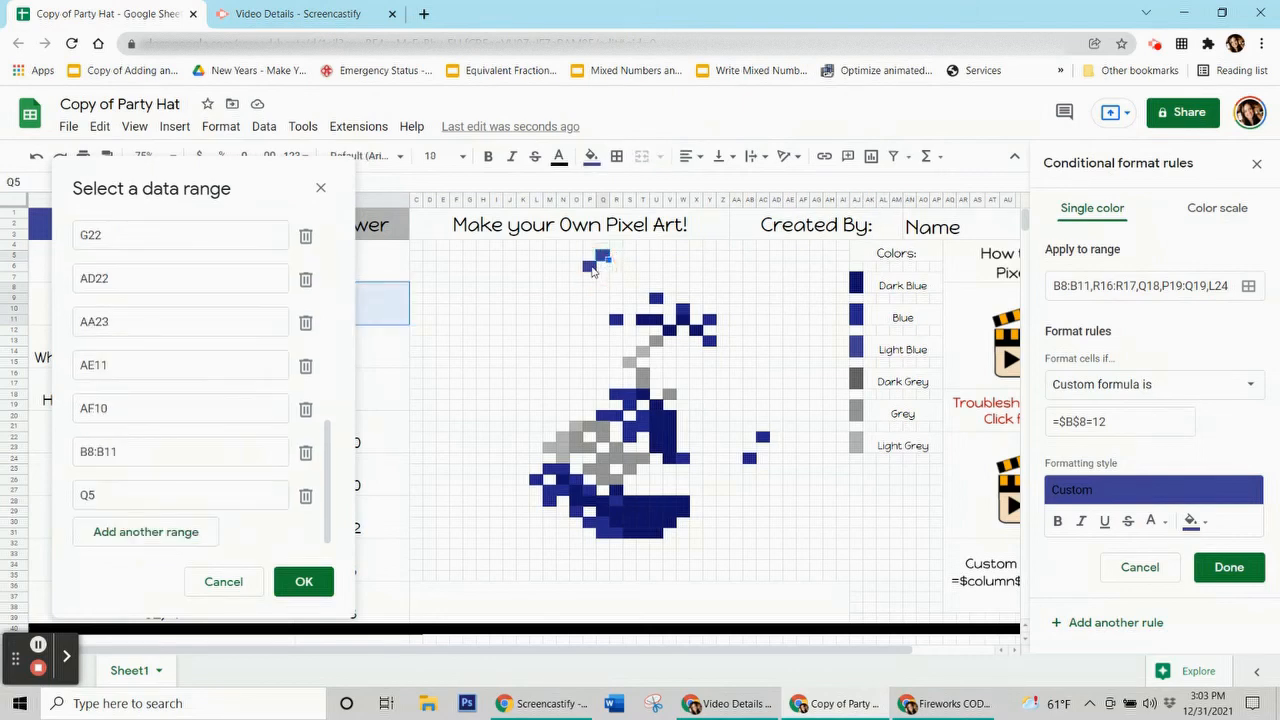
{"action": "left_click", "coordinate": [328, 507]}
{"action": "left_click", "coordinate": [316, 577]}
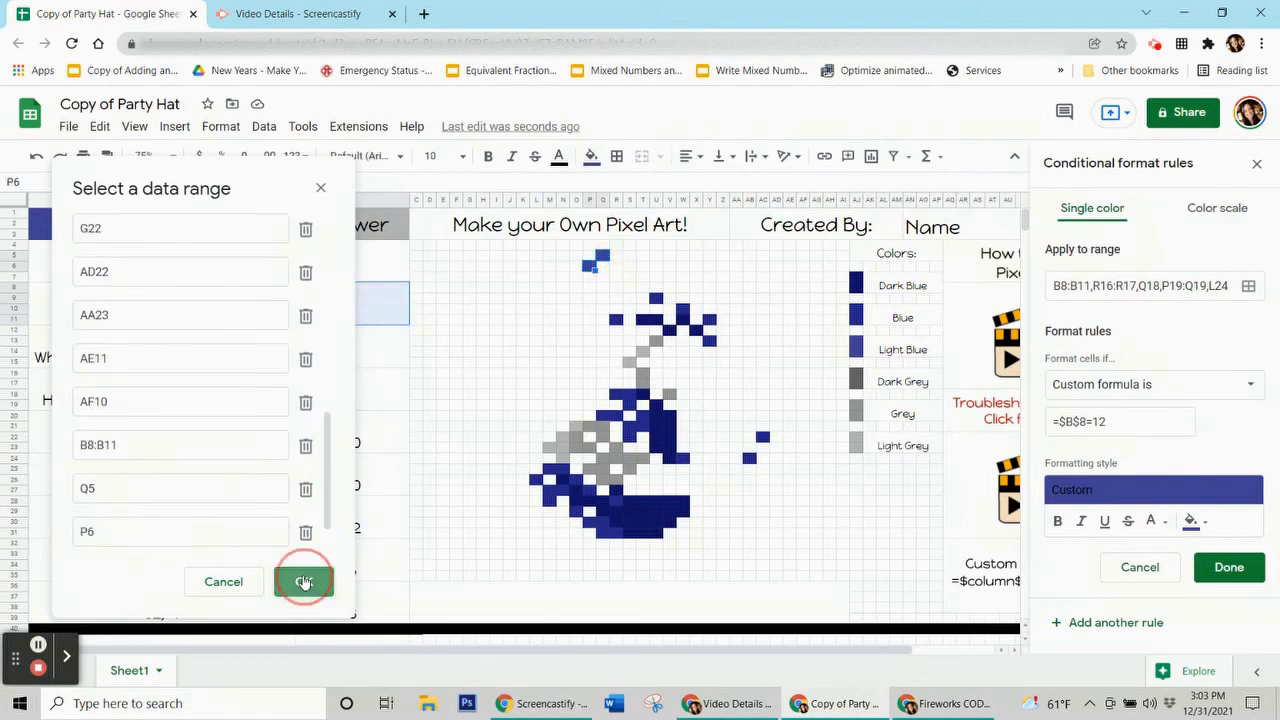
{"action": "left_click", "coordinate": [1218, 569]}
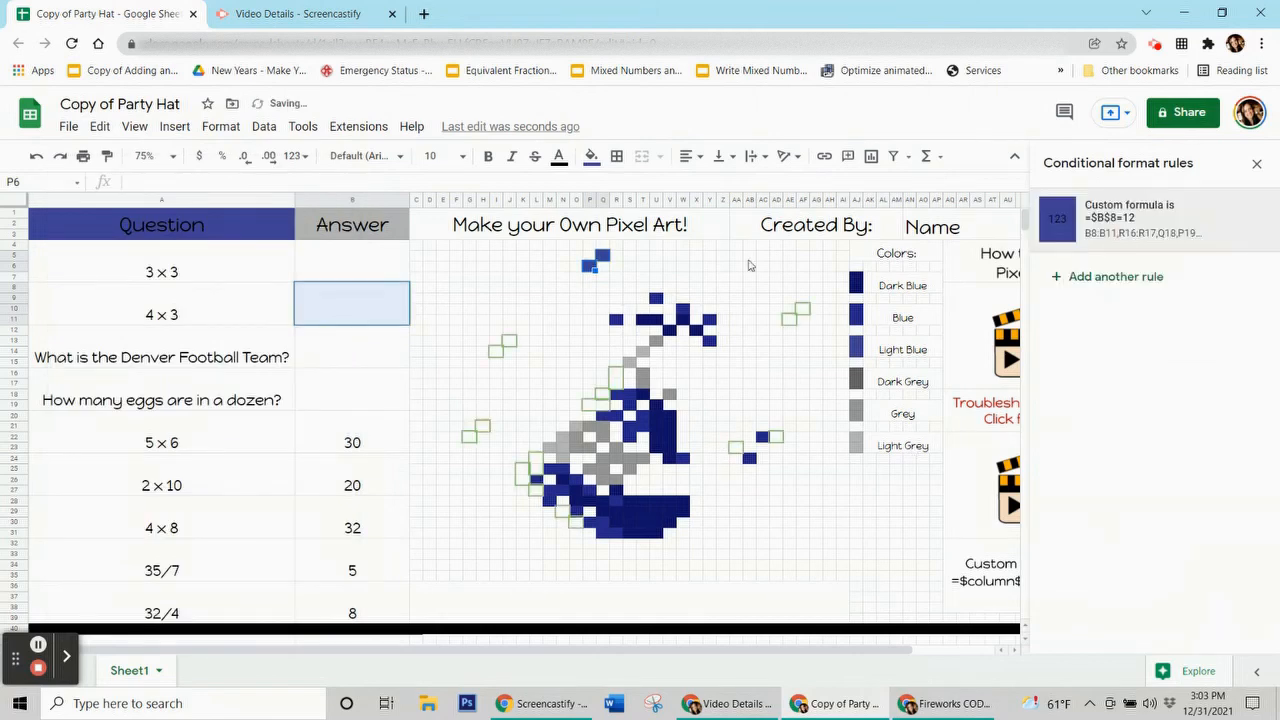
Step: Remove the manual fill from Q5 and P6, then inspect hat pixels Q24 and M22
{"action": "left_click", "coordinate": [591, 158]}
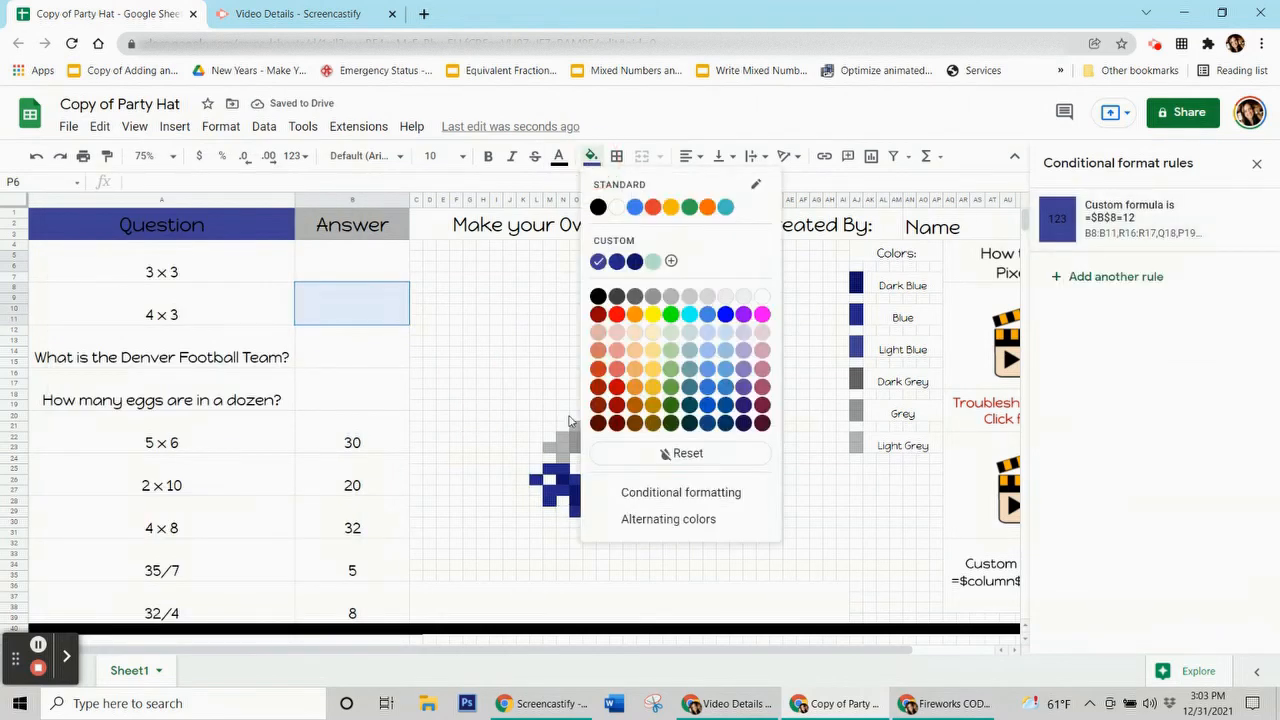
{"action": "left_click", "coordinate": [665, 452]}
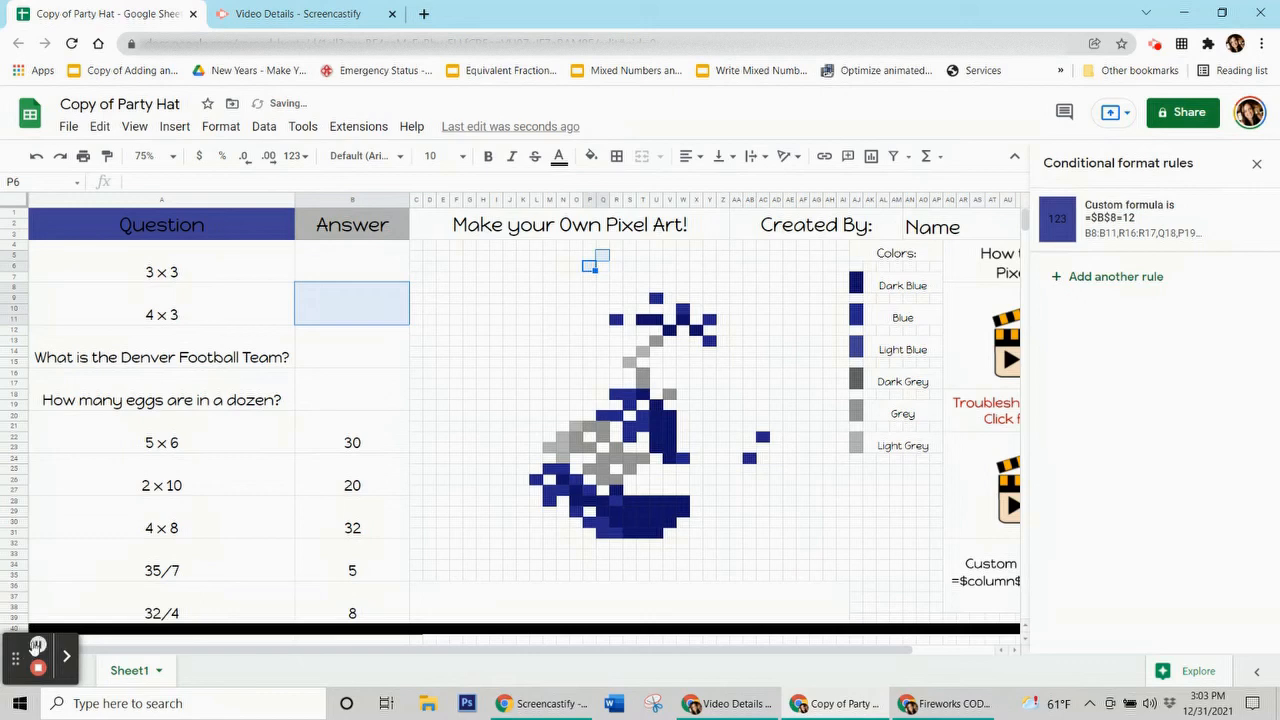
{"action": "left_click", "coordinate": [358, 433]}
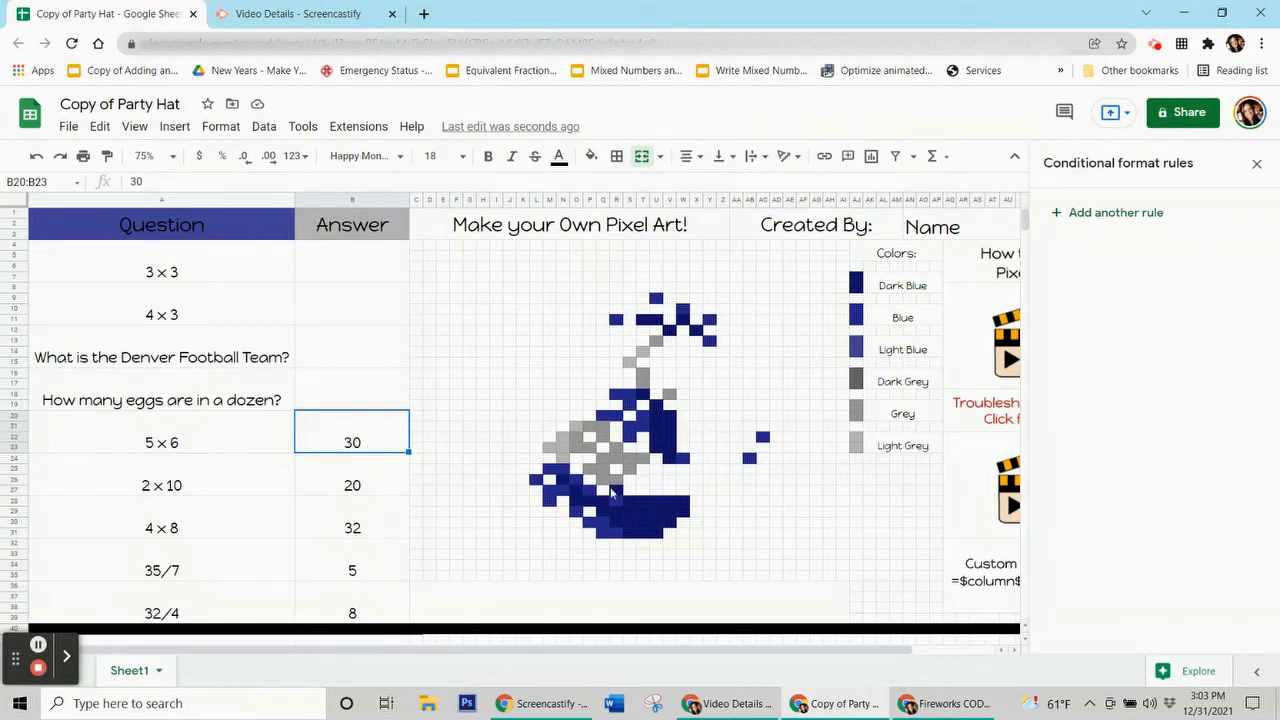
{"action": "left_click", "coordinate": [603, 458]}
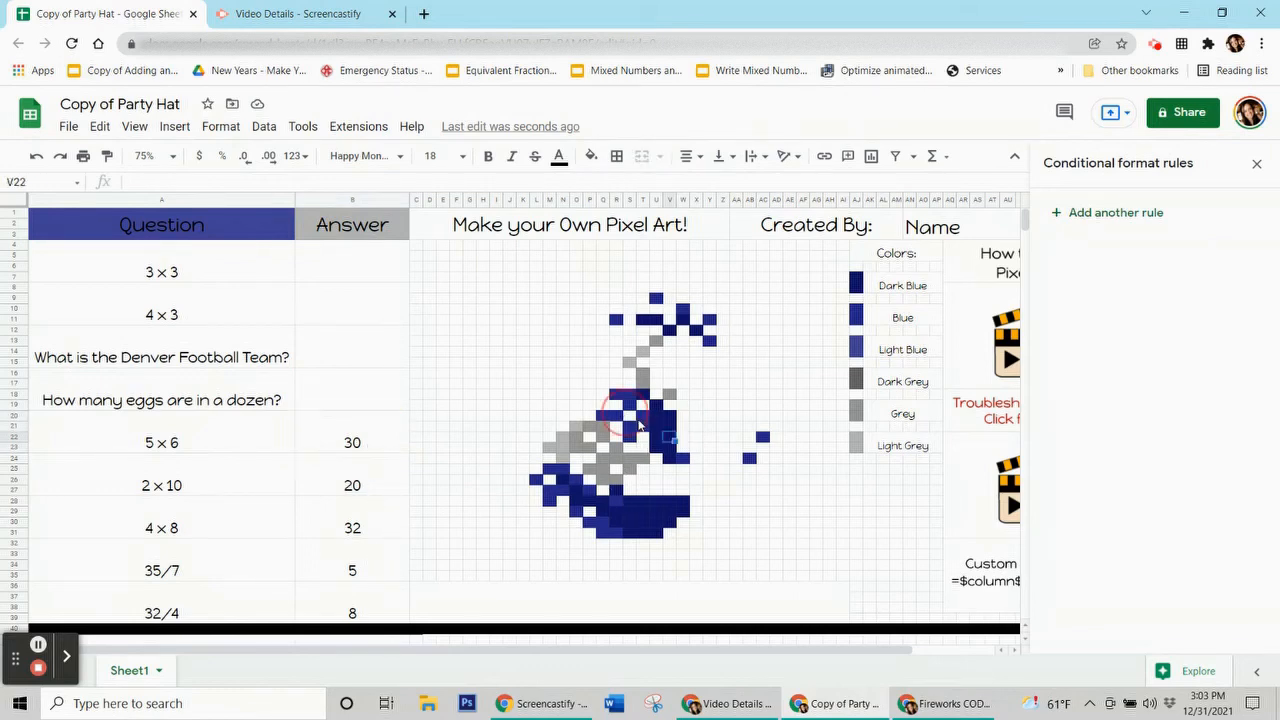
{"action": "left_click", "coordinate": [553, 438]}
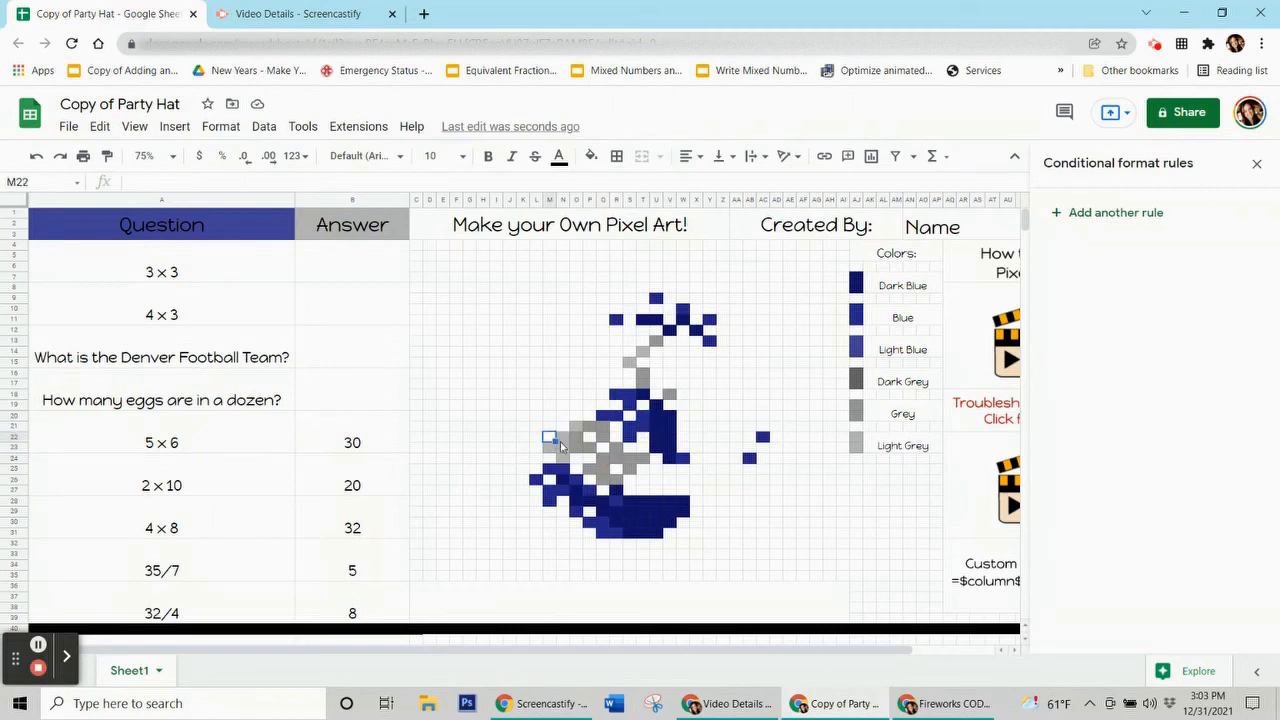
{"action": "left_click", "coordinate": [645, 513]}
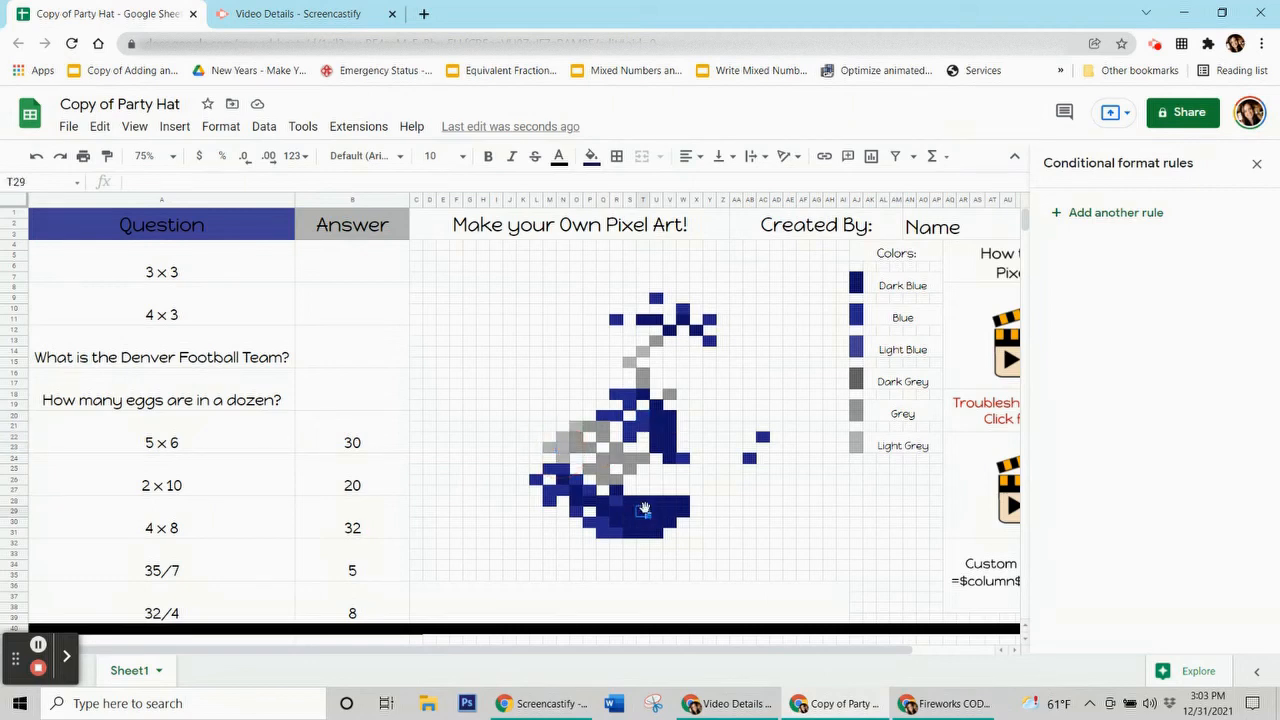
{"action": "left_click", "coordinate": [393, 445]}
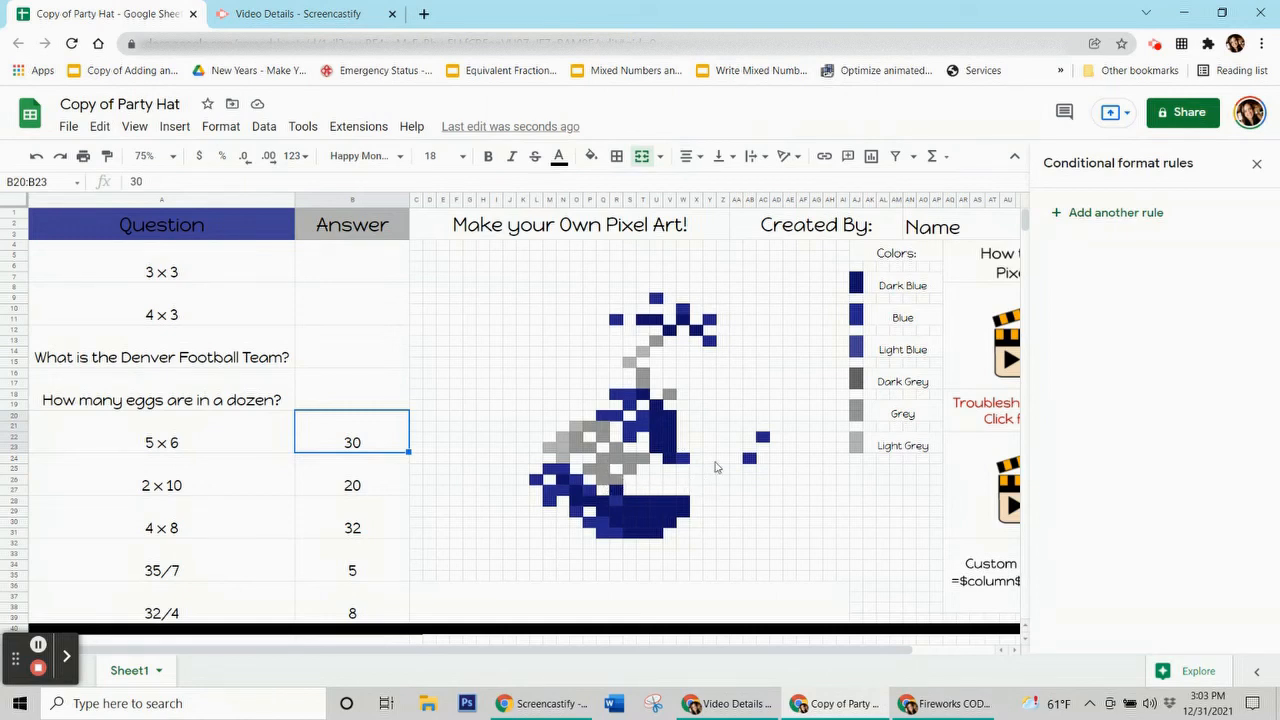
Step: Create a custom-formula rule =$b$20=30 with a dark navy fill
{"action": "left_click", "coordinate": [1118, 214]}
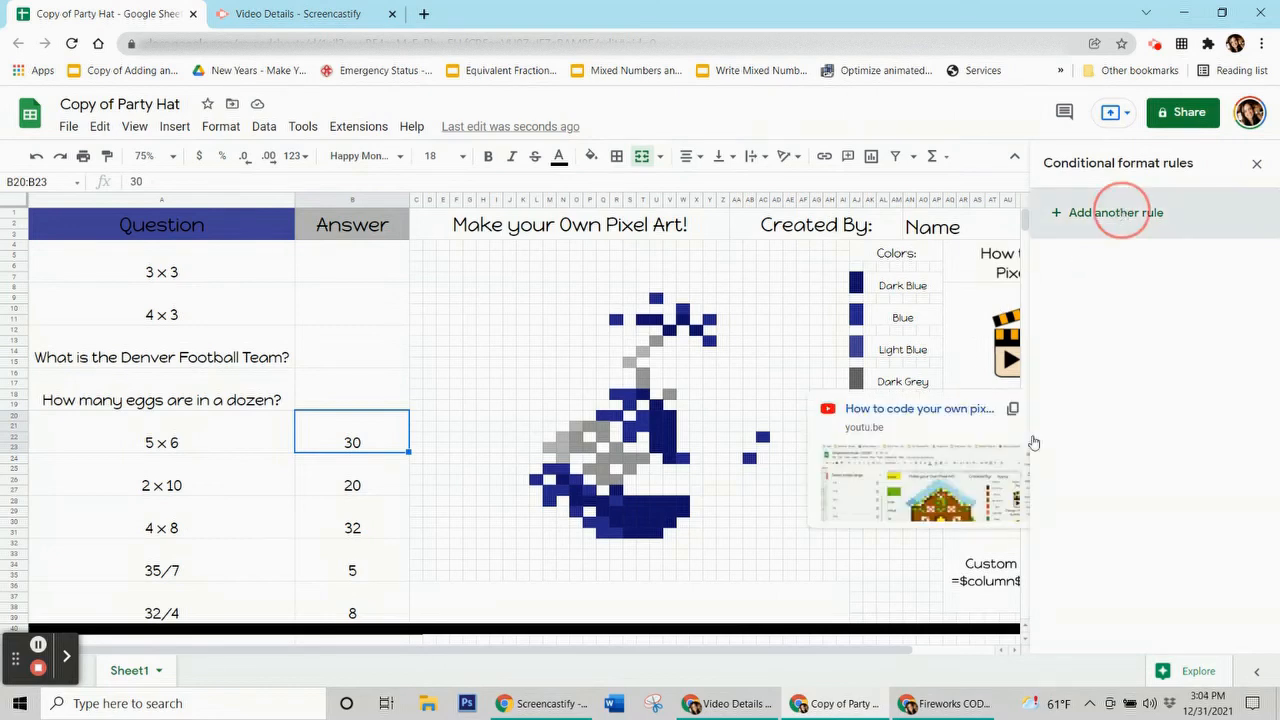
{"action": "left_click", "coordinate": [1192, 479]}
{"action": "left_click", "coordinate": [1066, 256]}
{"action": "left_click", "coordinate": [1157, 386]}
{"action": "scroll", "coordinate": [1150, 500], "scroll_direction": "down", "scroll_amount": 5}
{"action": "left_click", "coordinate": [1130, 665]}
{"action": "left_click", "coordinate": [1109, 424]}
{"action": "type", "text": "=$b$20=30"}
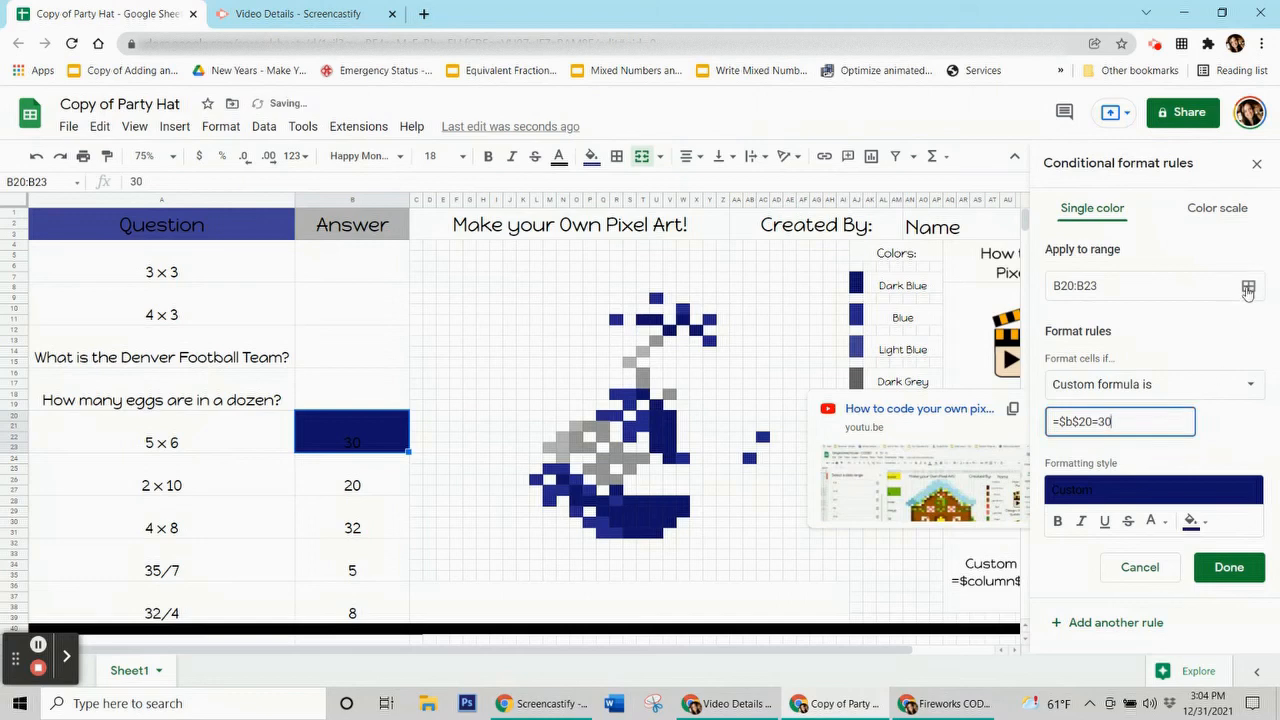
Step: Add the hat pixels N26, O28, Q28, R27, T11:U11, X12 and others to the rule's ranges and save
{"action": "left_click", "coordinate": [1248, 286]}
{"action": "left_click_drag", "start_coordinate": [660, 300], "coordinate": [245, 167]}
{"action": "left_click", "coordinate": [564, 480], "text": "ctrl"}
{"action": "left_click", "coordinate": [577, 502], "text": "ctrl"}
{"action": "left_click", "coordinate": [603, 502], "text": "ctrl"}
{"action": "left_click", "coordinate": [617, 491], "text": "ctrl"}
{"action": "left_click", "coordinate": [617, 522], "text": "ctrl"}
{"action": "left_click", "coordinate": [630, 512], "text": "ctrl"}
{"action": "left_click", "coordinate": [643, 502], "text": "ctrl"}
{"action": "left_click", "coordinate": [656, 512], "text": "ctrl"}
{"action": "left_click", "coordinate": [683, 512], "text": "ctrl"}
{"action": "left_click", "coordinate": [643, 522], "text": "ctrl"}
{"action": "left_click", "coordinate": [656, 533], "text": "ctrl"}
{"action": "left_click", "coordinate": [630, 533], "text": "ctrl"}
{"action": "left_click", "coordinate": [670, 459], "text": "ctrl"}
{"action": "left_click", "coordinate": [656, 449], "text": "ctrl"}
{"action": "left_click", "coordinate": [670, 438], "text": "ctrl"}
{"action": "left_click", "coordinate": [658, 428], "text": "ctrl"}
{"action": "left_click", "coordinate": [670, 416], "text": "ctrl"}
{"action": "left_click", "coordinate": [656, 405], "text": "ctrl"}
{"action": "left_click", "coordinate": [643, 395], "text": "ctrl"}
{"action": "left_click_drag", "start_coordinate": [643, 320], "coordinate": [656, 320]}
{"action": "left_click", "coordinate": [670, 330], "text": "ctrl"}
{"action": "left_click", "coordinate": [697, 330], "text": "ctrl"}
{"action": "left_click", "coordinate": [329, 575]}
{"action": "left_click", "coordinate": [1220, 575]}
Step: Remove the manual fill from those cells and clear the 30 answer to test the rule
{"action": "left_click", "coordinate": [592, 156]}
{"action": "left_click", "coordinate": [671, 456]}
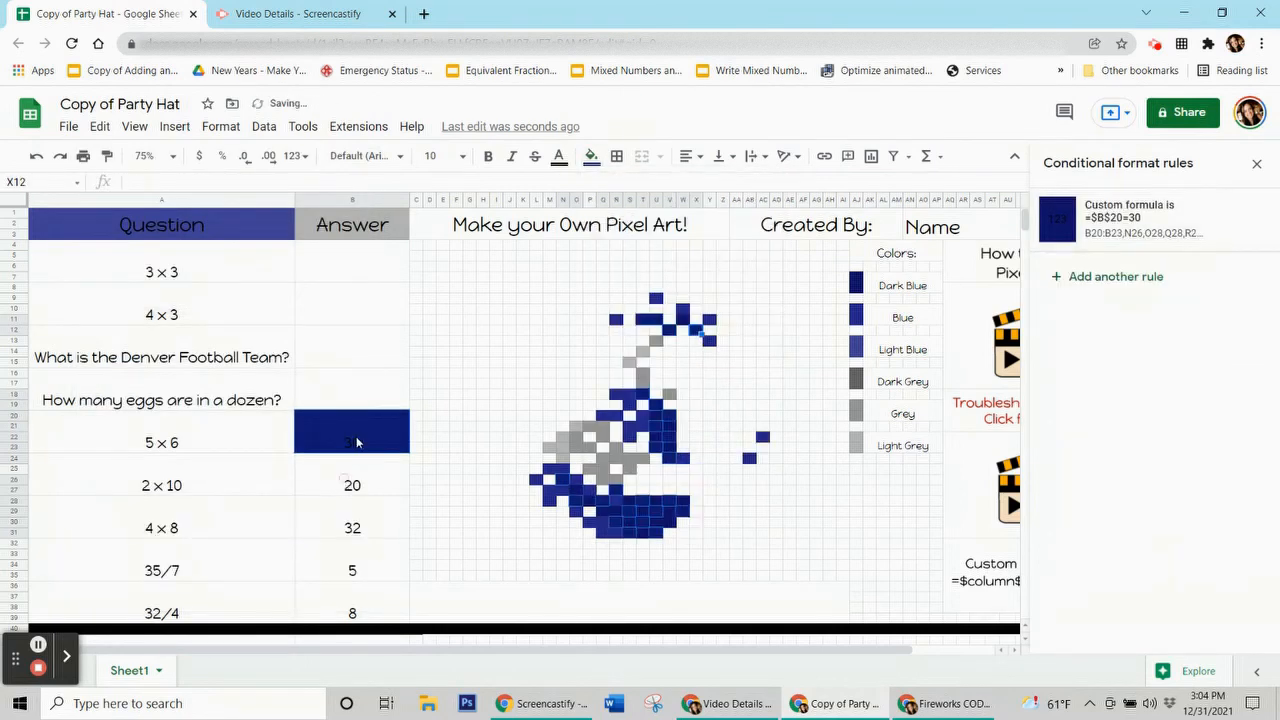
{"action": "left_click", "coordinate": [357, 441]}
{"action": "key", "text": "Delete"}
Step: For the 2 × 10 answer, create a dark blue custom-formula rule =$b$24=20
{"action": "left_click", "coordinate": [354, 487]}
{"action": "left_click", "coordinate": [1115, 211]}
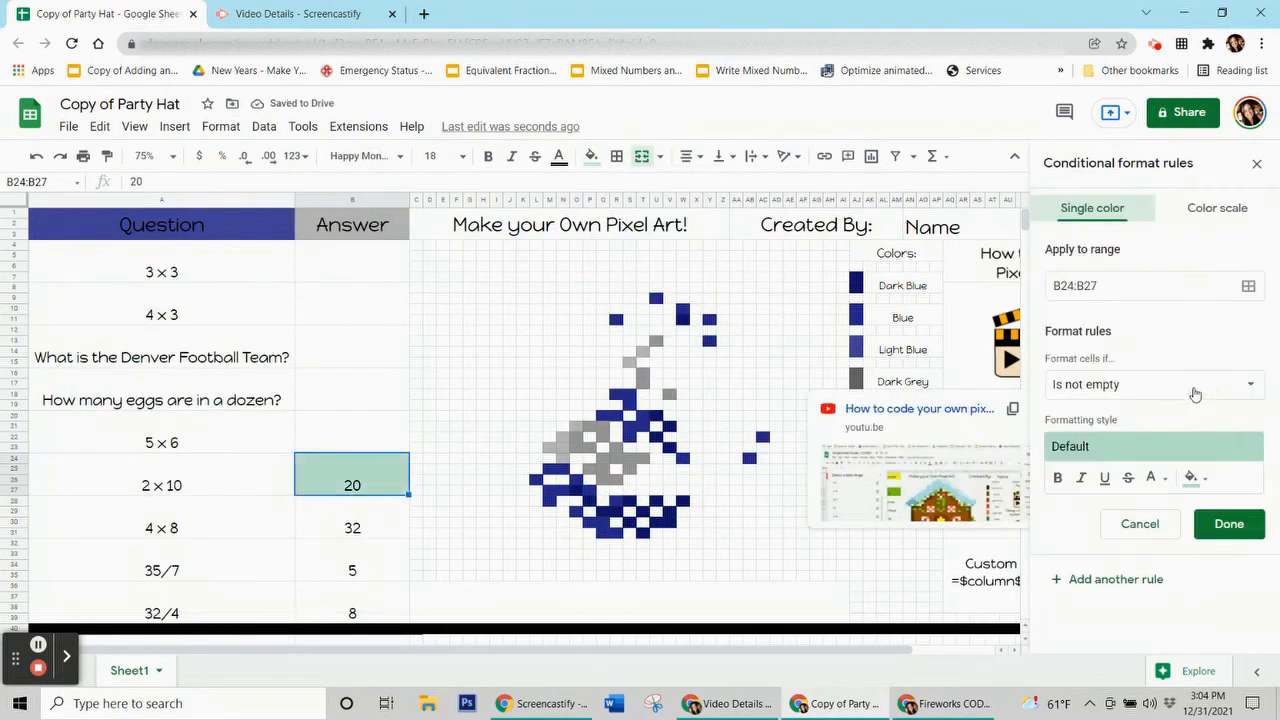
{"action": "left_click", "coordinate": [1192, 477]}
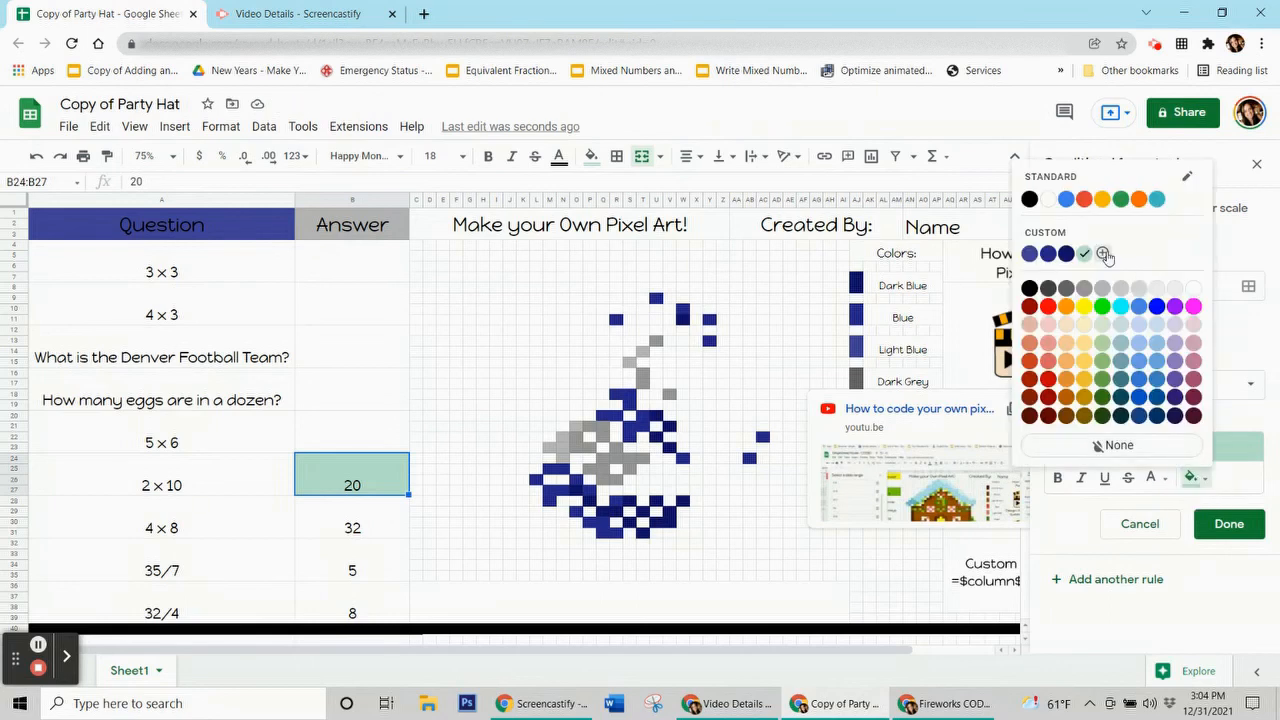
{"action": "left_click", "coordinate": [1048, 254]}
{"action": "left_click", "coordinate": [1240, 398]}
{"action": "left_click", "coordinate": [1114, 672]}
{"action": "left_click", "coordinate": [1097, 420]}
{"action": "type", "text": "=$b$24=20"}
Step: Add the hat pixels R18:S18, Q20:R20, M25:N25, AB24, U9, R11 and others as ranges and save
{"action": "left_click", "coordinate": [609, 286]}
{"action": "left_click_drag", "start_coordinate": [616, 394], "coordinate": [630, 394]}
{"action": "left_click", "coordinate": [630, 405], "text": "ctrl"}
{"action": "left_click_drag", "start_coordinate": [616, 415], "coordinate": [603, 415]}
{"action": "left_click_drag", "start_coordinate": [643, 416], "coordinate": [643, 426]}
{"action": "left_click", "coordinate": [631, 427], "text": "ctrl"}
{"action": "left_click_drag", "start_coordinate": [566, 470], "coordinate": [605, 534]}
{"action": "left_click", "coordinate": [539, 481], "text": "ctrl"}
{"action": "left_click", "coordinate": [566, 491], "text": "ctrl"}
{"action": "left_click", "coordinate": [579, 481], "text": "ctrl"}
{"action": "left_click", "coordinate": [592, 491], "text": "ctrl"}
{"action": "left_click", "coordinate": [579, 513], "text": "ctrl"}
{"action": "left_click", "coordinate": [592, 524], "text": "ctrl"}
{"action": "left_click", "coordinate": [619, 534], "text": "ctrl"}
{"action": "left_click", "coordinate": [619, 502], "text": "ctrl"}
{"action": "left_click", "coordinate": [750, 458], "text": "ctrl"}
{"action": "left_click", "coordinate": [763, 437], "text": "ctrl"}
{"action": "left_click", "coordinate": [710, 320], "text": "ctrl"}
{"action": "left_click", "coordinate": [710, 341], "text": "ctrl"}
{"action": "left_click", "coordinate": [683, 318], "text": "ctrl"}
{"action": "left_click", "coordinate": [656, 298], "text": "ctrl"}
{"action": "left_click", "coordinate": [616, 320], "text": "ctrl"}
{"action": "left_click", "coordinate": [380, 606]}
{"action": "left_click", "coordinate": [588, 161]}
Step: Remove the manual fill from the rule's cells, clear the 20 answer, and select pixel N22
{"action": "left_click", "coordinate": [660, 455]}
{"action": "left_click", "coordinate": [384, 487]}
{"action": "key", "text": "Delete"}
{"action": "key", "text": "Return"}
{"action": "left_click", "coordinate": [563, 440]}
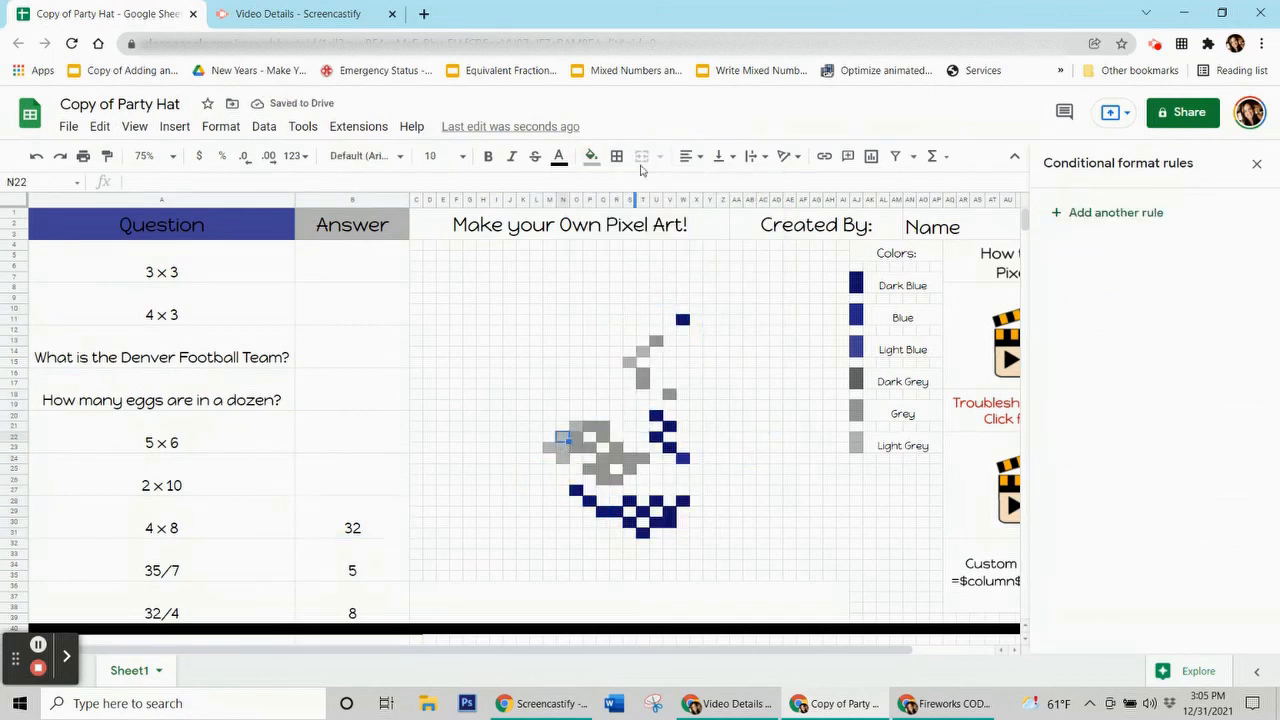
Step: Remove the manual fill from pixel cell N22
{"action": "left_click", "coordinate": [591, 157]}
{"action": "left_click", "coordinate": [682, 454]}
{"action": "left_click", "coordinate": [352, 517]}
Step: Create a grey custom-formula rule =$b$28=32 for the 4 × 8 answer
{"action": "left_click", "coordinate": [1115, 213]}
{"action": "left_click", "coordinate": [1193, 478]}
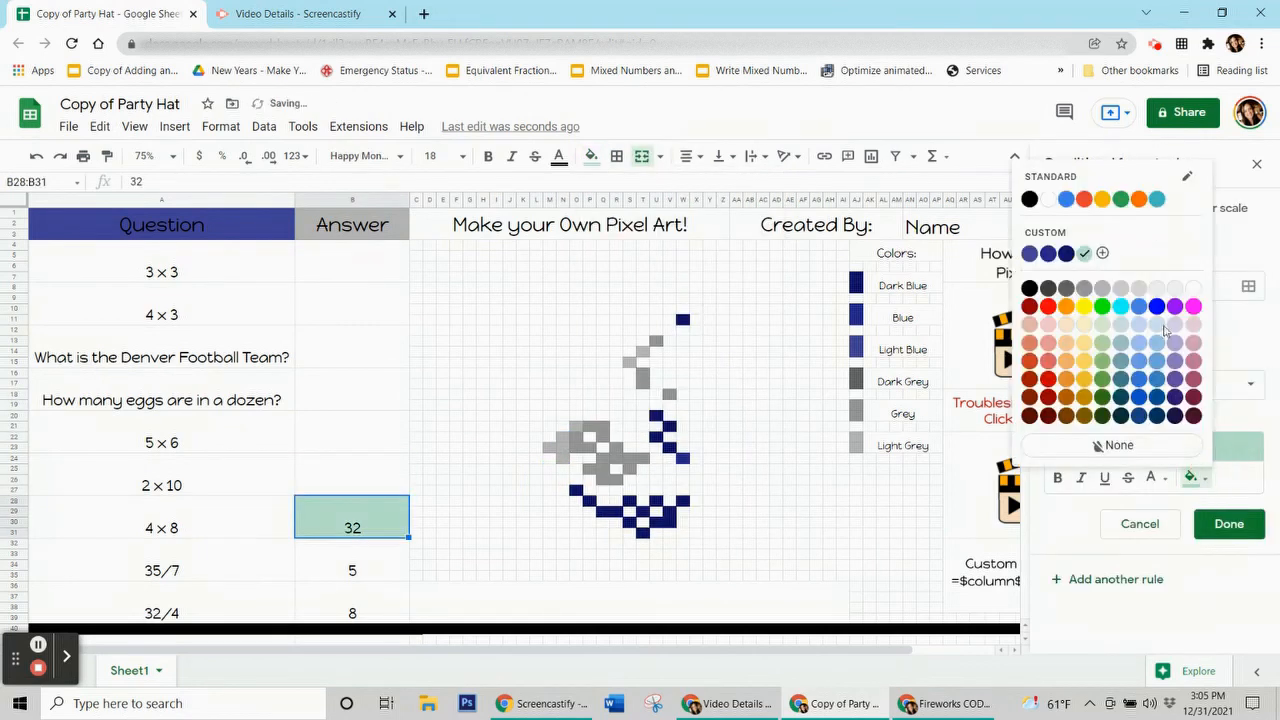
{"action": "left_click", "coordinate": [1102, 288]}
{"action": "left_click", "coordinate": [1150, 384]}
{"action": "left_click", "coordinate": [1100, 654]}
{"action": "left_click", "coordinate": [1085, 422]}
{"action": "type", "text": "=$b$28=32"}
Step: Add pixels N22:N24, M23, O21, S15 and T14 to the rule's ranges and save it
{"action": "left_click", "coordinate": [1248, 286]}
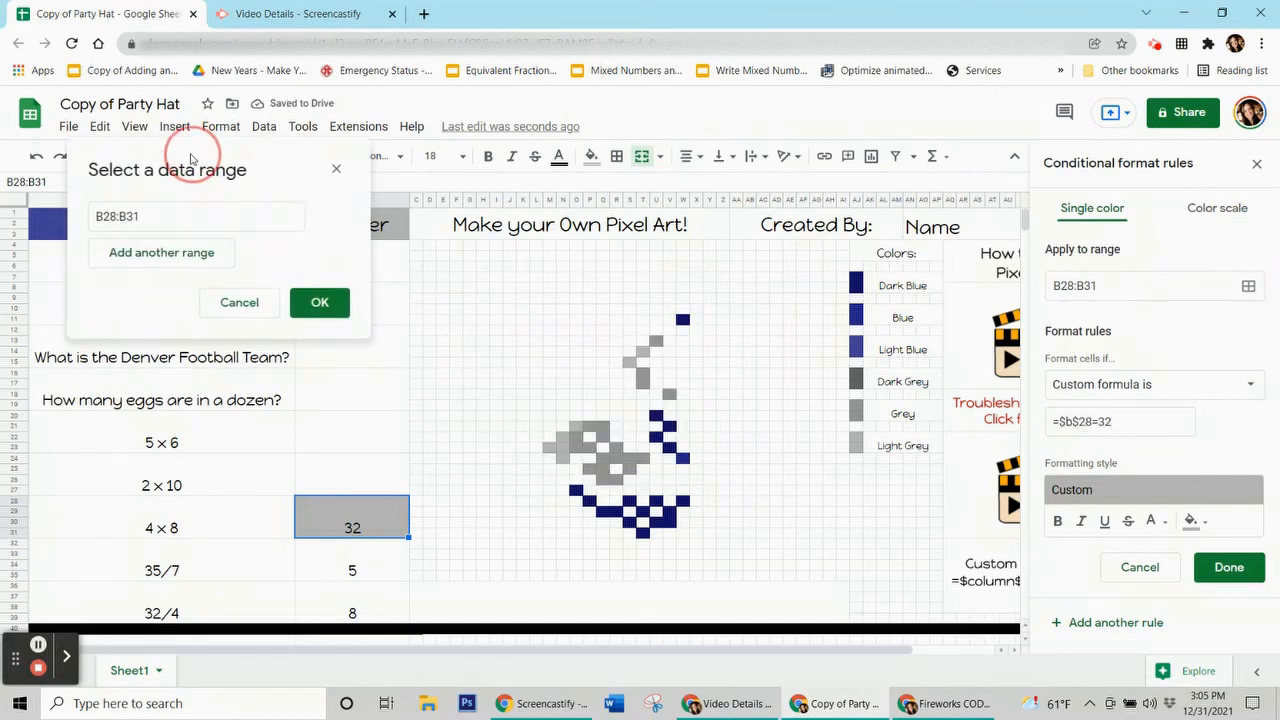
{"action": "left_click_drag", "start_coordinate": [563, 438], "coordinate": [563, 459]}
{"action": "left_click", "coordinate": [550, 448], "text": "ctrl"}
{"action": "left_click", "coordinate": [576, 427], "text": "ctrl"}
{"action": "left_click", "coordinate": [630, 363], "text": "ctrl"}
{"action": "left_click", "coordinate": [643, 352], "text": "ctrl"}
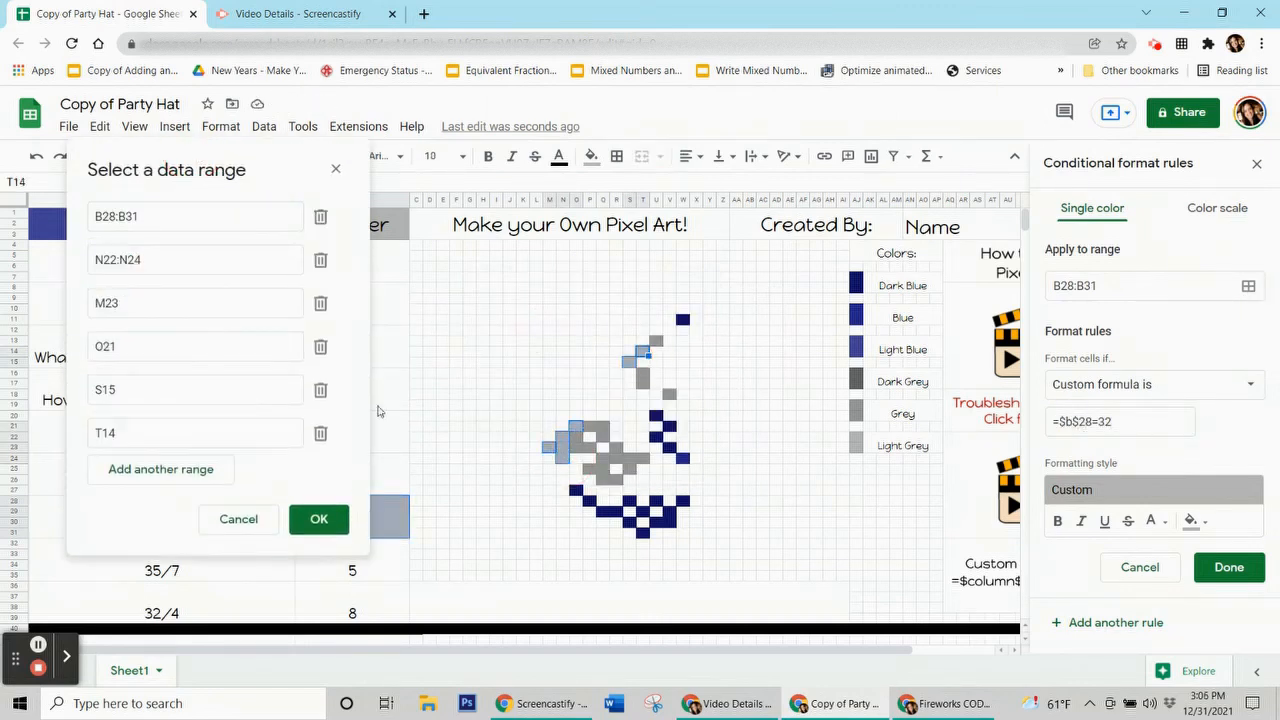
{"action": "left_click", "coordinate": [319, 518]}
{"action": "left_click", "coordinate": [1250, 569]}
Step: Remove the pixel's manual fill, clear the 32 test answer, and check a hat pixel's fill
{"action": "left_click", "coordinate": [591, 156]}
{"action": "left_click", "coordinate": [690, 453]}
{"action": "left_click", "coordinate": [366, 528]}
{"action": "key", "text": "Delete"}
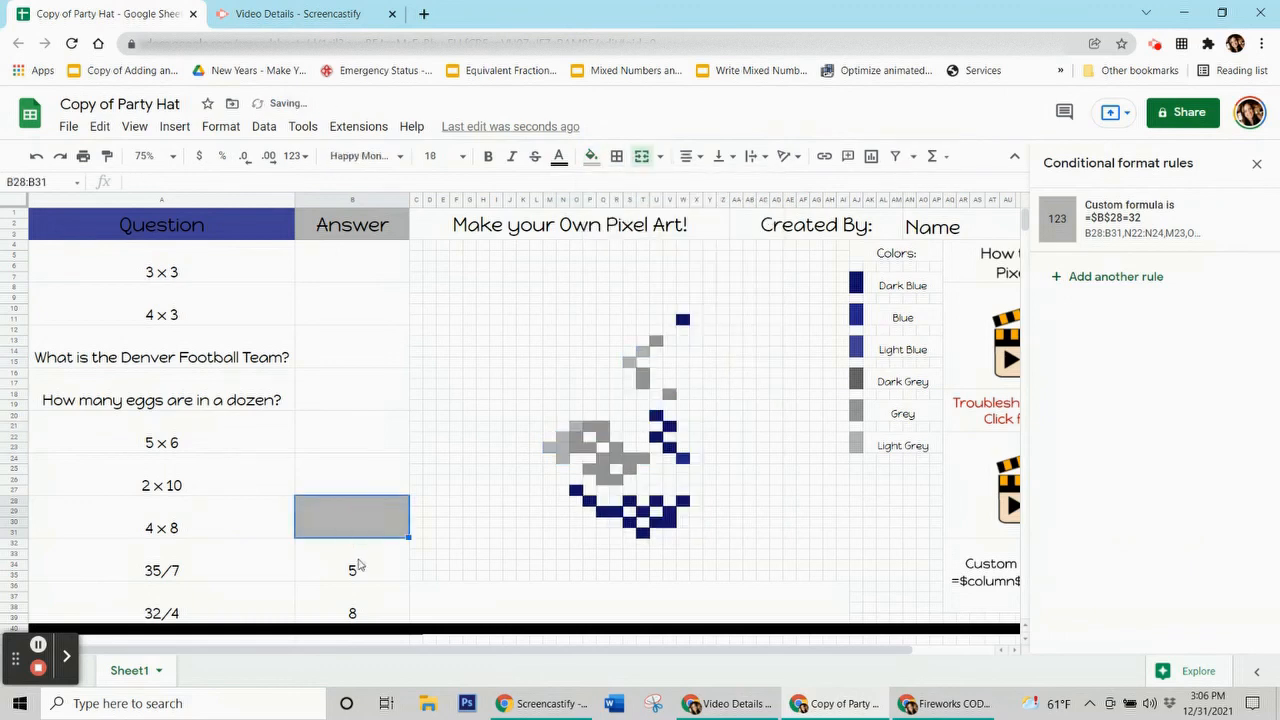
{"action": "left_click", "coordinate": [359, 567]}
{"action": "left_click", "coordinate": [603, 459]}
{"action": "left_click", "coordinate": [591, 156]}
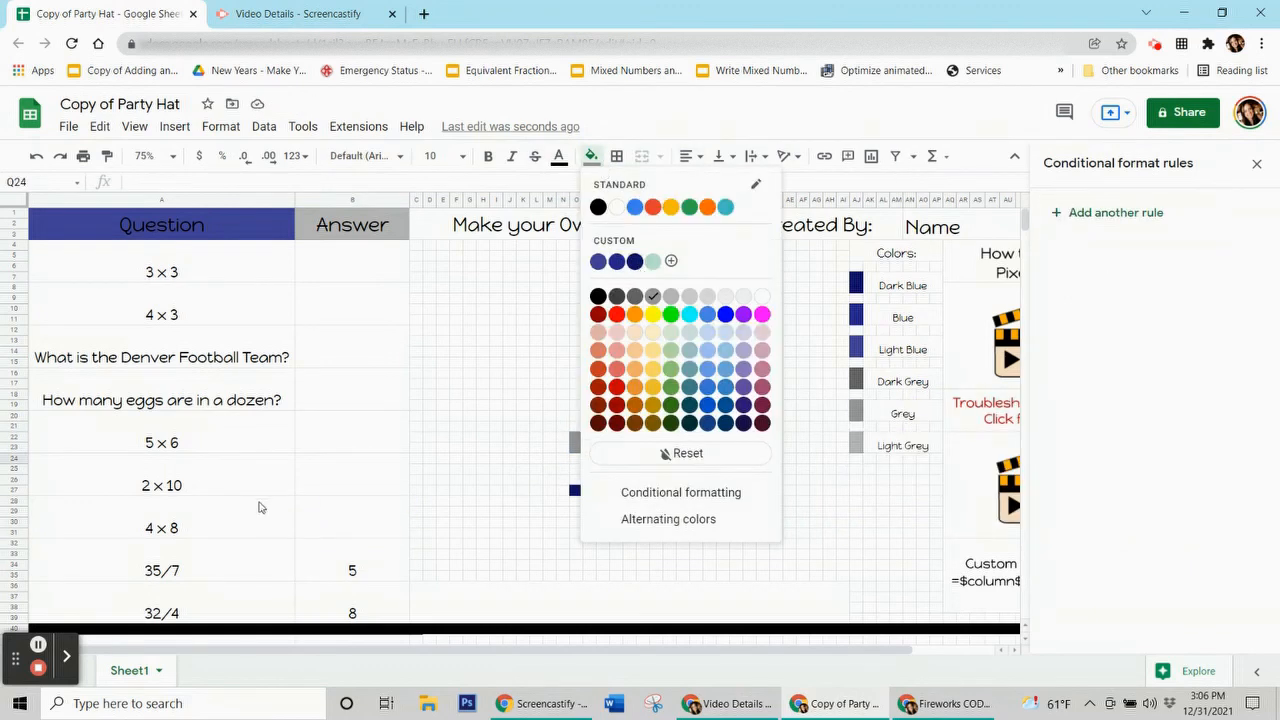
Step: Create a grey custom-formula rule =$b$32=5 for the 35/7 answer range B32:B35
{"action": "left_click", "coordinate": [355, 563]}
{"action": "left_click", "coordinate": [1130, 213]}
{"action": "left_click", "coordinate": [1199, 478]}
{"action": "left_click", "coordinate": [1080, 250]}
{"action": "left_click", "coordinate": [1150, 384]}
{"action": "left_click", "coordinate": [1128, 654]}
{"action": "left_click", "coordinate": [1076, 422]}
{"action": "type", "text": "=$b$32"}
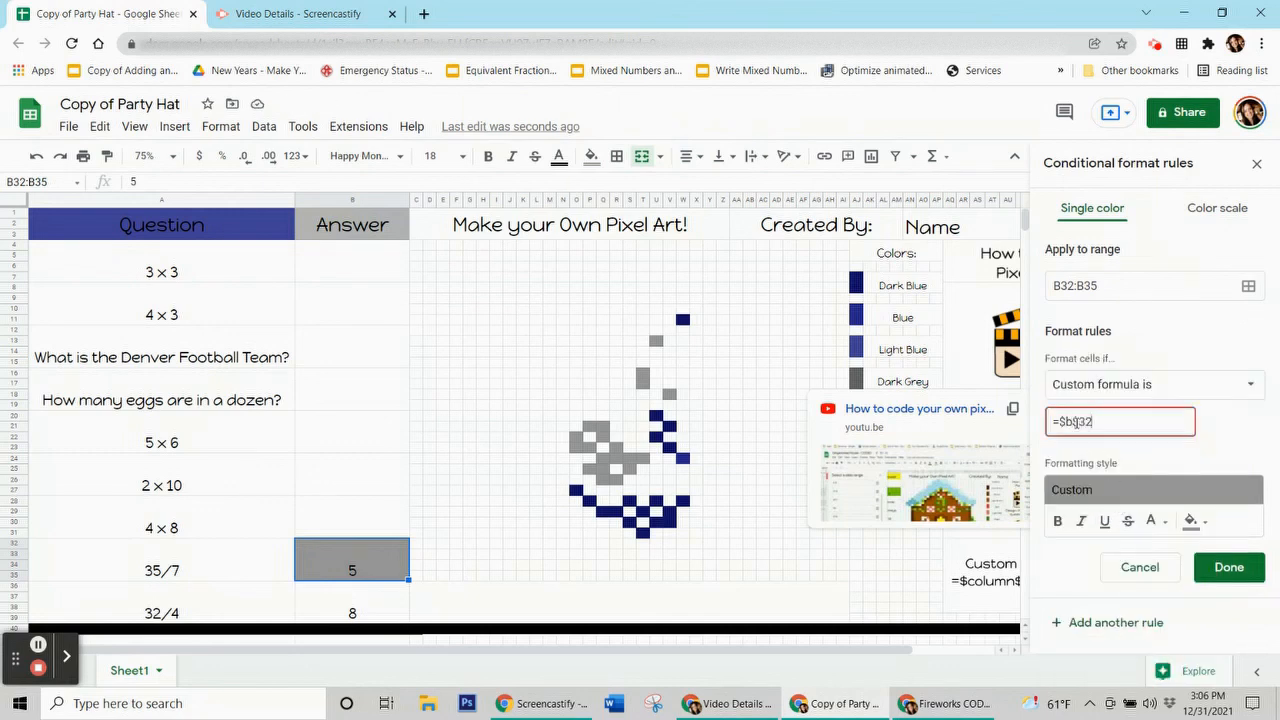
{"action": "type", "text": "=5"}
Step: Add pixels U13, V18, T16:T17, Q21:Q22, P21, S24:S25 and others as ranges and save
{"action": "left_click", "coordinate": [1248, 286]}
{"action": "left_click", "coordinate": [656, 343]}
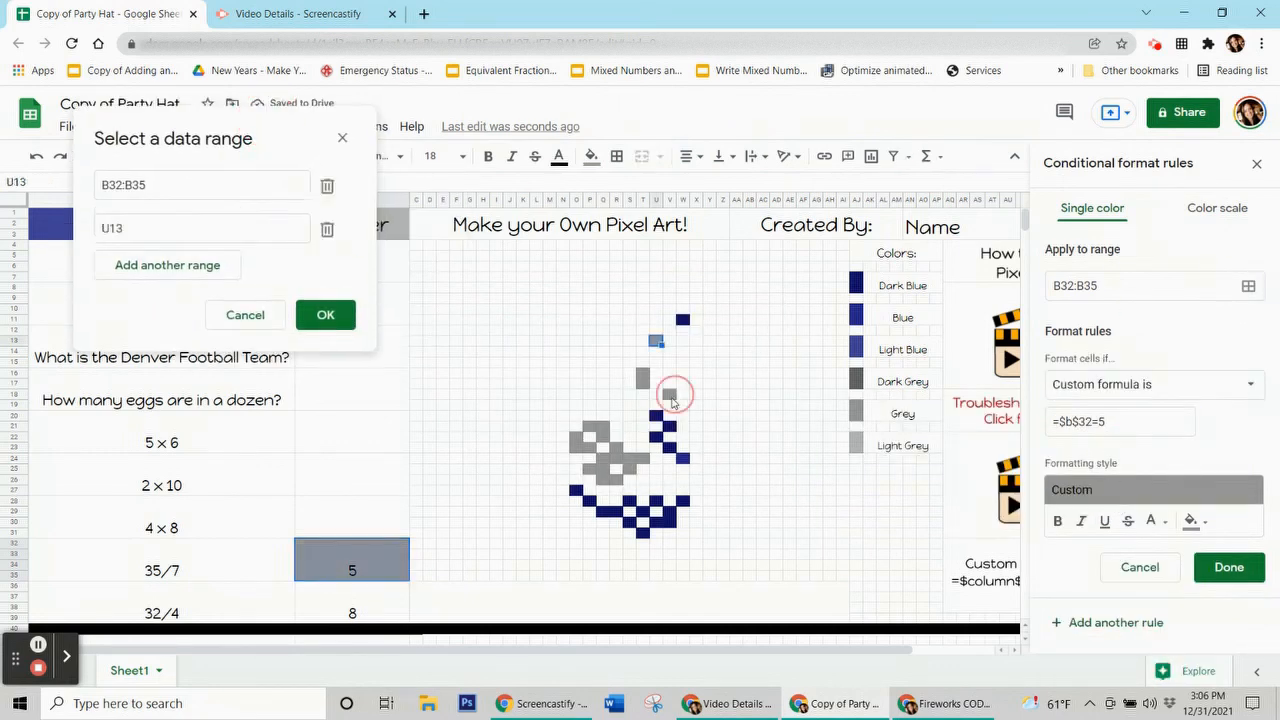
{"action": "left_click", "coordinate": [671, 397]}
{"action": "left_click_drag", "start_coordinate": [642, 374], "coordinate": [640, 386]}
{"action": "left_click_drag", "start_coordinate": [603, 429], "coordinate": [630, 471]}
{"action": "left_click", "coordinate": [590, 429]}
{"action": "left_click", "coordinate": [591, 463]}
{"action": "left_click", "coordinate": [591, 471]}
{"action": "left_click", "coordinate": [617, 481]}
{"action": "left_click", "coordinate": [643, 460]}
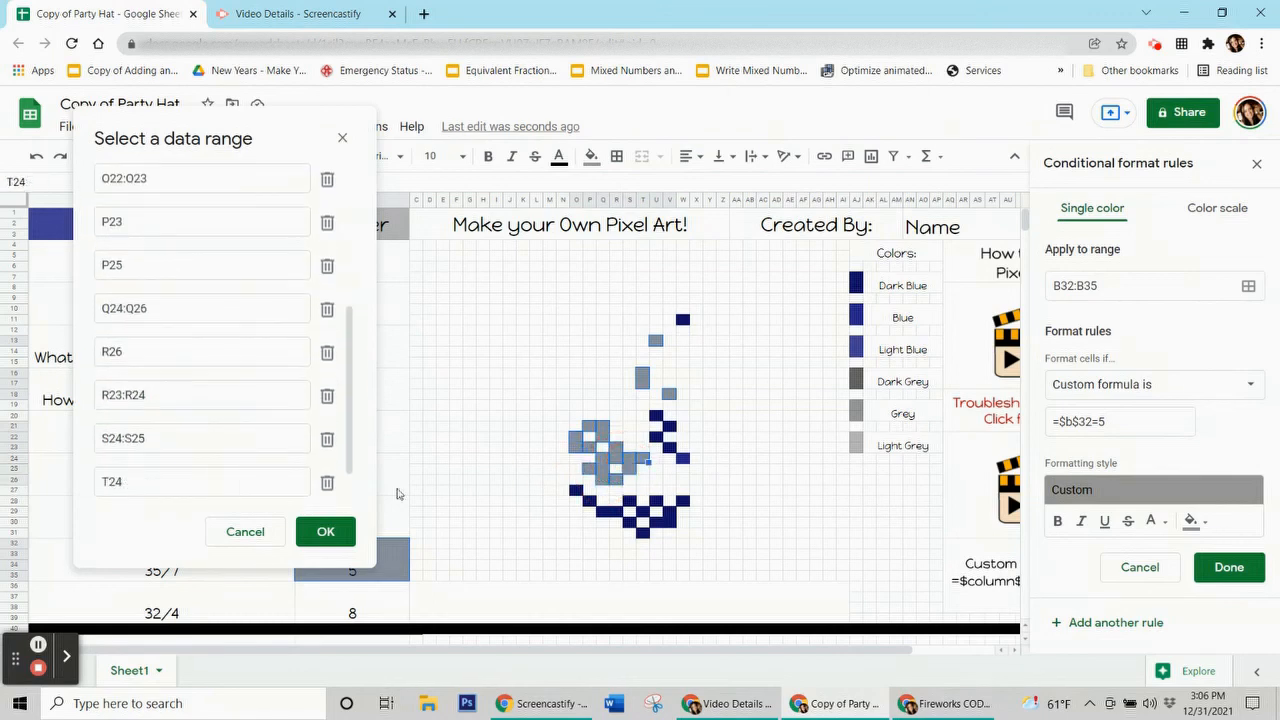
{"action": "left_click", "coordinate": [326, 532]}
{"action": "left_click", "coordinate": [1229, 568]}
Step: Remove the pixel's manual colour and select the 32/4 answer cell for the B36:B39 rule
{"action": "left_click", "coordinate": [559, 157]}
{"action": "left_click", "coordinate": [648, 453]}
{"action": "left_click", "coordinate": [352, 566]}
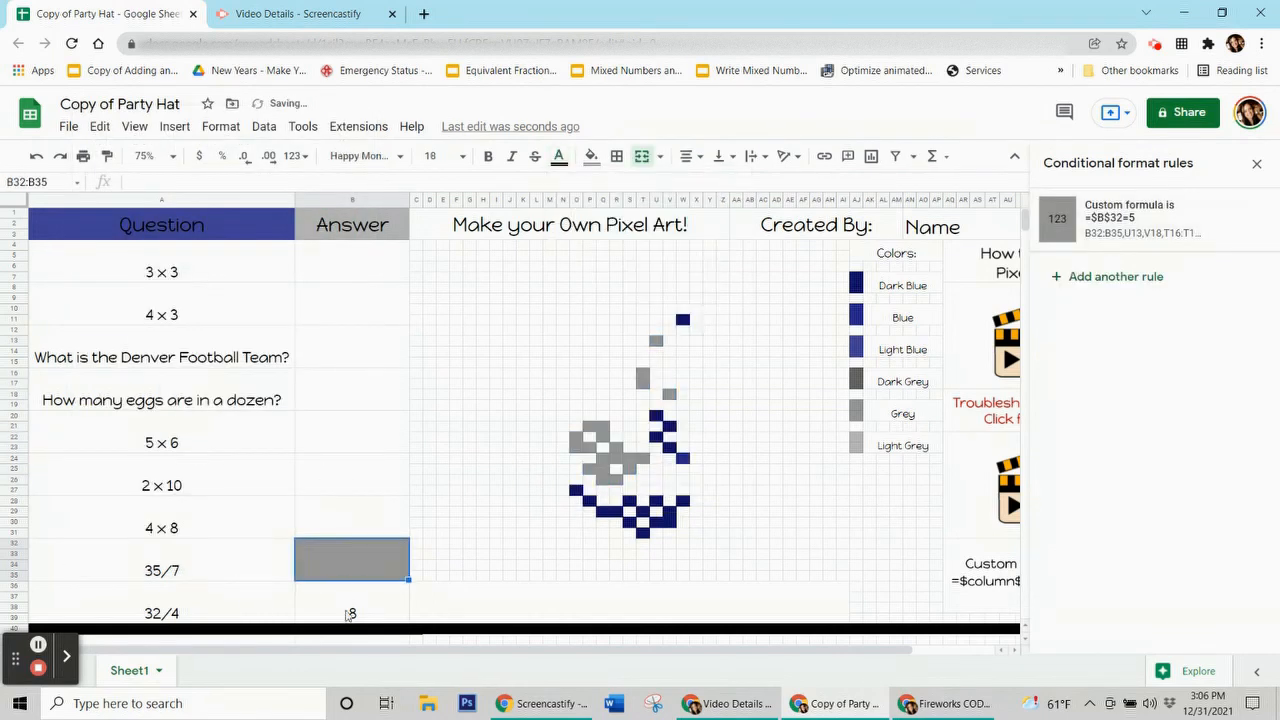
{"action": "left_click", "coordinate": [345, 618]}
{"action": "left_click", "coordinate": [391, 557]}
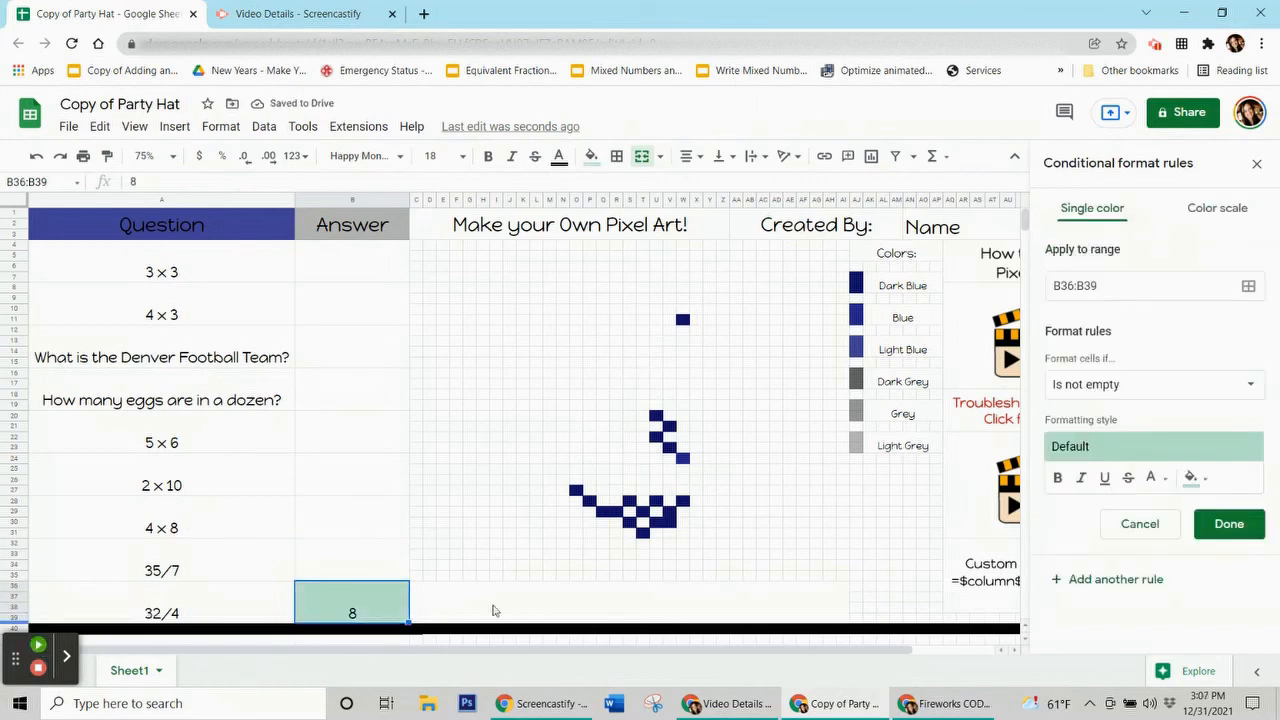
Step: Give the B36:B39 rule a dark blue fill and the custom formula =$b$36=8
{"action": "left_click", "coordinate": [1195, 479]}
{"action": "left_click", "coordinate": [1190, 432]}
{"action": "left_click", "coordinate": [1190, 385]}
{"action": "scroll", "coordinate": [1120, 600], "scroll_direction": "down", "scroll_amount": 5}
{"action": "left_click", "coordinate": [1108, 656]}
{"action": "left_click", "coordinate": [1125, 423]}
{"action": "type", "text": "=$b$36=8"}
Step: Add hat pixels O27, P28, Q29:R29, S30, S28, T31 and T29 to the rule's ranges
{"action": "left_click", "coordinate": [1248, 286]}
{"action": "left_click_drag", "start_coordinate": [641, 300], "coordinate": [229, 206]}
{"action": "left_click", "coordinate": [577, 491], "text": "ctrl"}
{"action": "left_click", "coordinate": [590, 502], "text": "ctrl"}
{"action": "left_click_drag", "start_coordinate": [603, 512], "coordinate": [669, 523]}
{"action": "left_click", "coordinate": [629, 523], "text": "ctrl"}
{"action": "left_click", "coordinate": [629, 502], "text": "ctrl"}
{"action": "left_click", "coordinate": [643, 533], "text": "ctrl"}
{"action": "left_click", "coordinate": [643, 512], "text": "ctrl"}
Step: Add pixels U28, U30:V30, V29, W28, V21, U20, U22 and V23, then save the rule
{"action": "left_click", "coordinate": [656, 502], "text": "ctrl"}
{"action": "left_click", "coordinate": [669, 512], "text": "ctrl"}
{"action": "left_click", "coordinate": [682, 501], "text": "ctrl"}
{"action": "left_click", "coordinate": [669, 425], "text": "ctrl"}
{"action": "left_click", "coordinate": [656, 415], "text": "ctrl"}
{"action": "left_click", "coordinate": [656, 436], "text": "ctrl"}
{"action": "left_click", "coordinate": [669, 446], "text": "ctrl"}
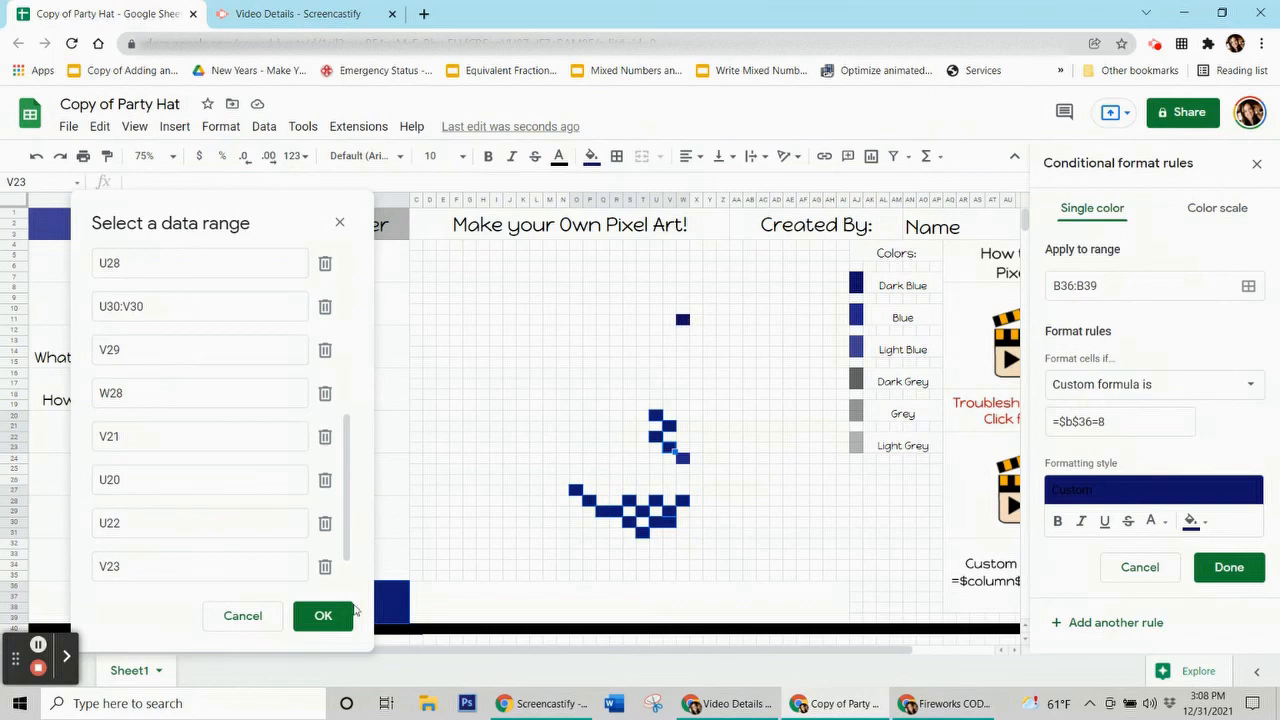
{"action": "left_click", "coordinate": [325, 615]}
{"action": "left_click", "coordinate": [1233, 570]}
Step: Reset a pixel's manual fill and clear the test answer 8 from the 32/4 cell
{"action": "left_click", "coordinate": [615, 157]}
{"action": "left_click", "coordinate": [592, 157]}
{"action": "left_click", "coordinate": [680, 457]}
{"action": "left_click", "coordinate": [352, 598]}
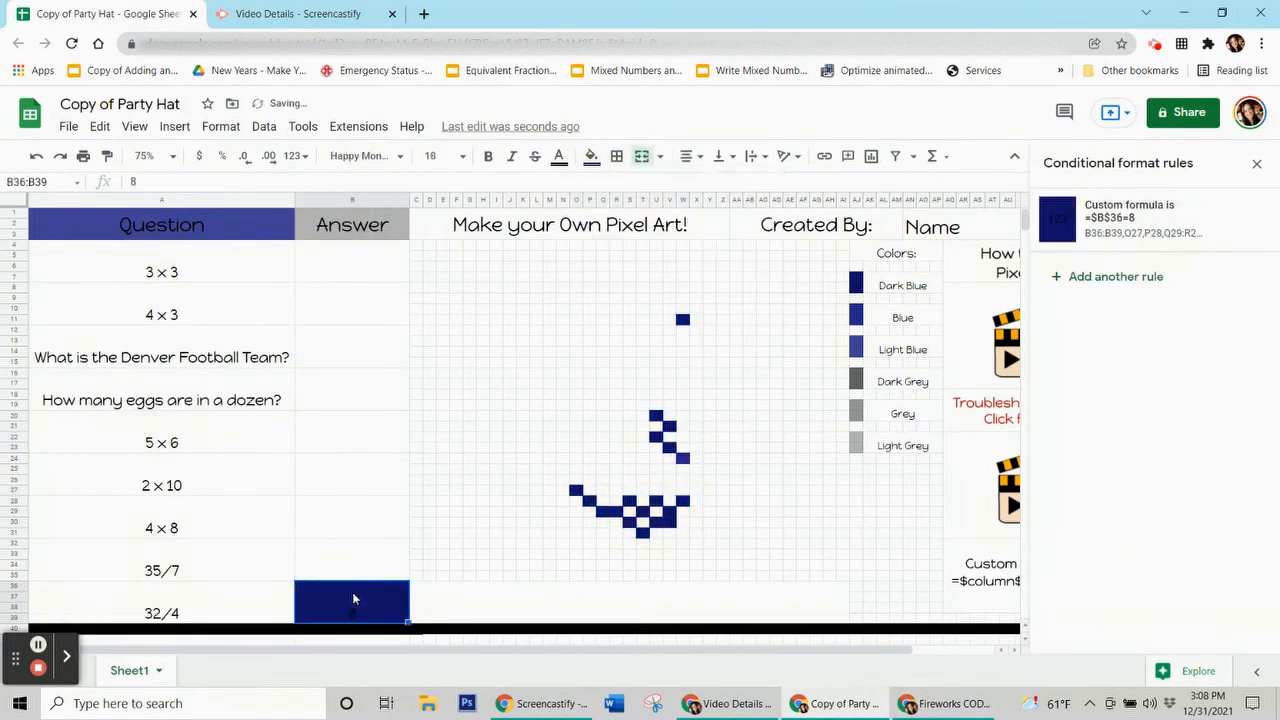
{"action": "key", "text": "Delete"}
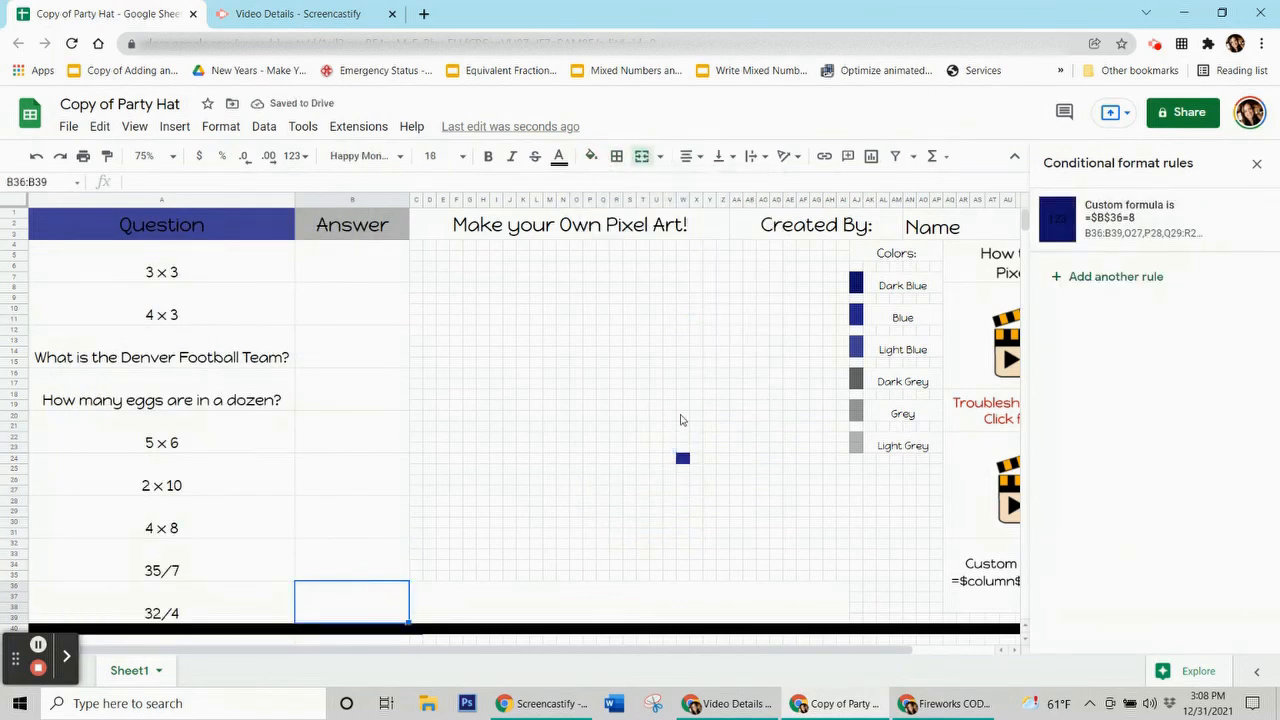
Step: Select leftover blue pixel W24 and check the rules on the 32/4, 35/7, 4 × 8, 2 × 10 and 5 × 6 answers
{"action": "left_click", "coordinate": [683, 460]}
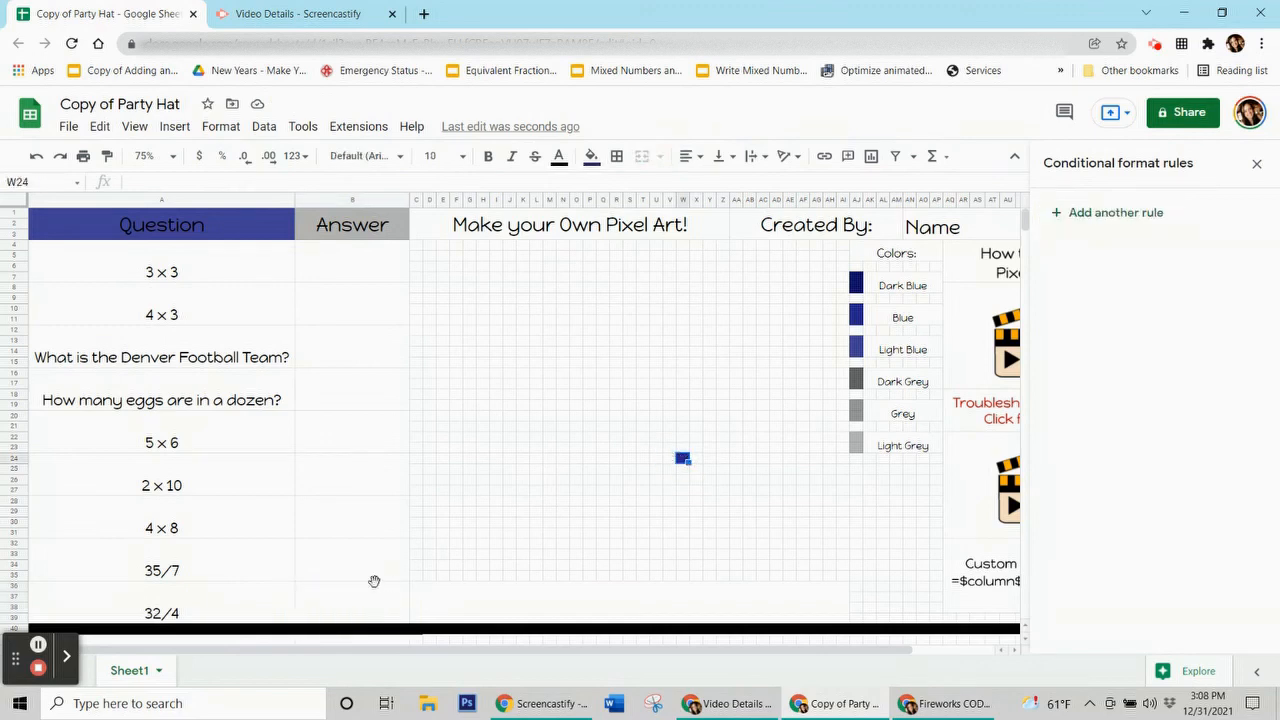
{"action": "left_click", "coordinate": [367, 603]}
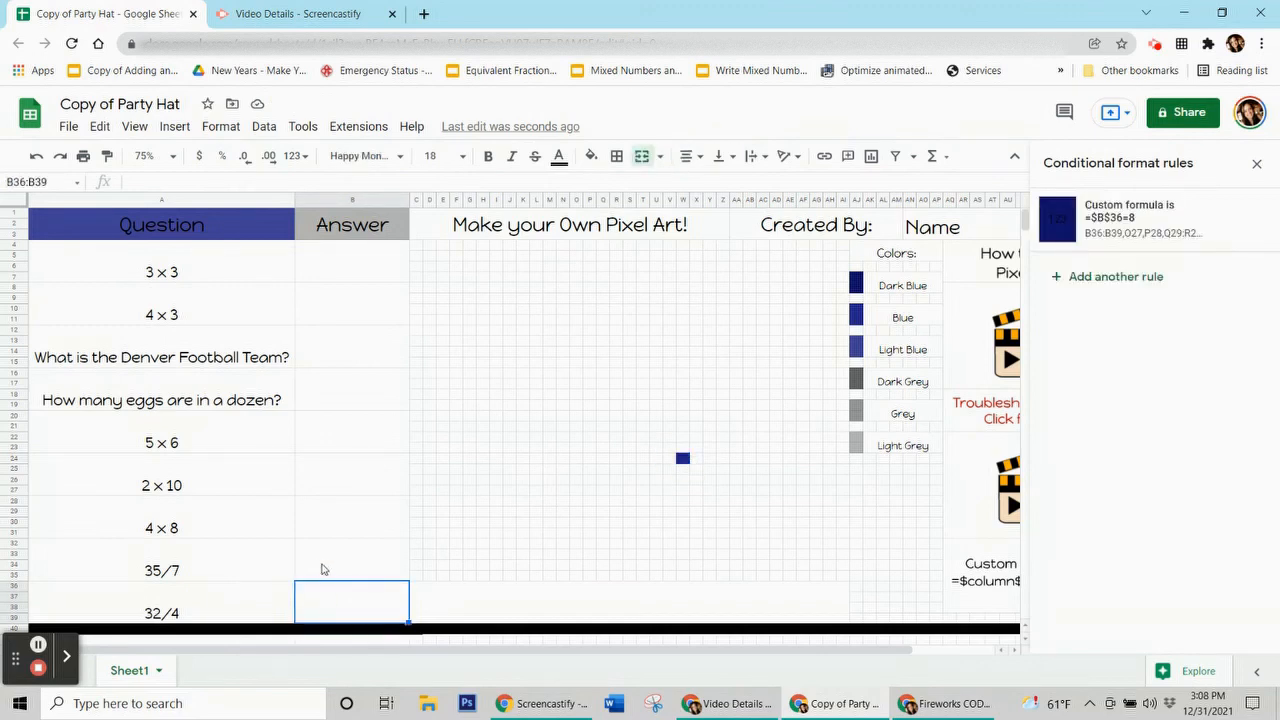
{"action": "left_click", "coordinate": [321, 558]}
{"action": "left_click", "coordinate": [345, 527]}
{"action": "left_click", "coordinate": [361, 489]}
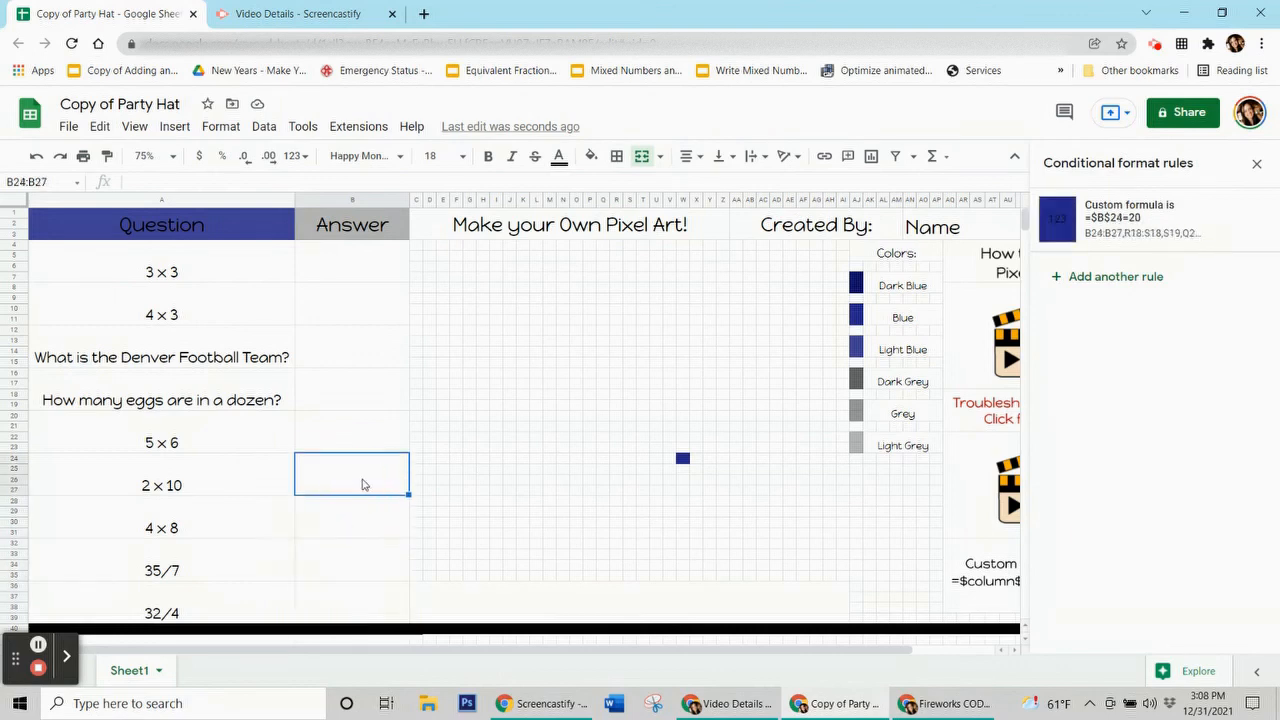
{"action": "left_click", "coordinate": [367, 433]}
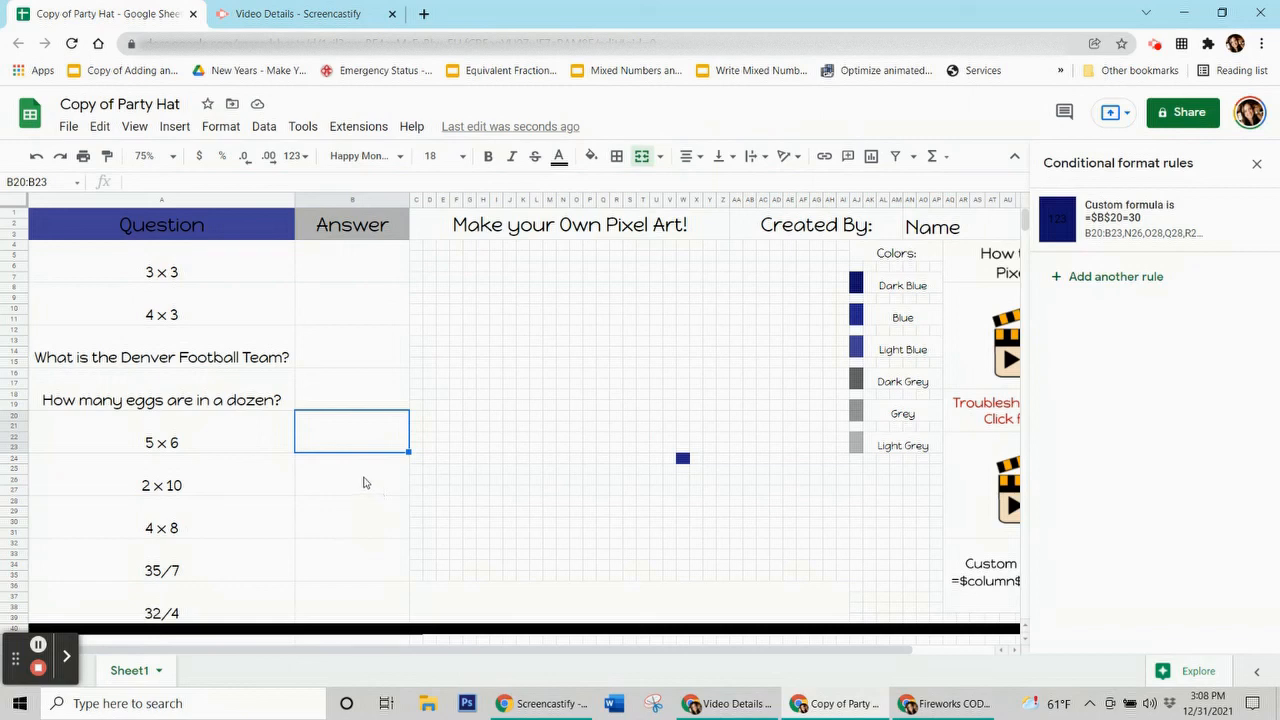
{"action": "left_click", "coordinate": [363, 483]}
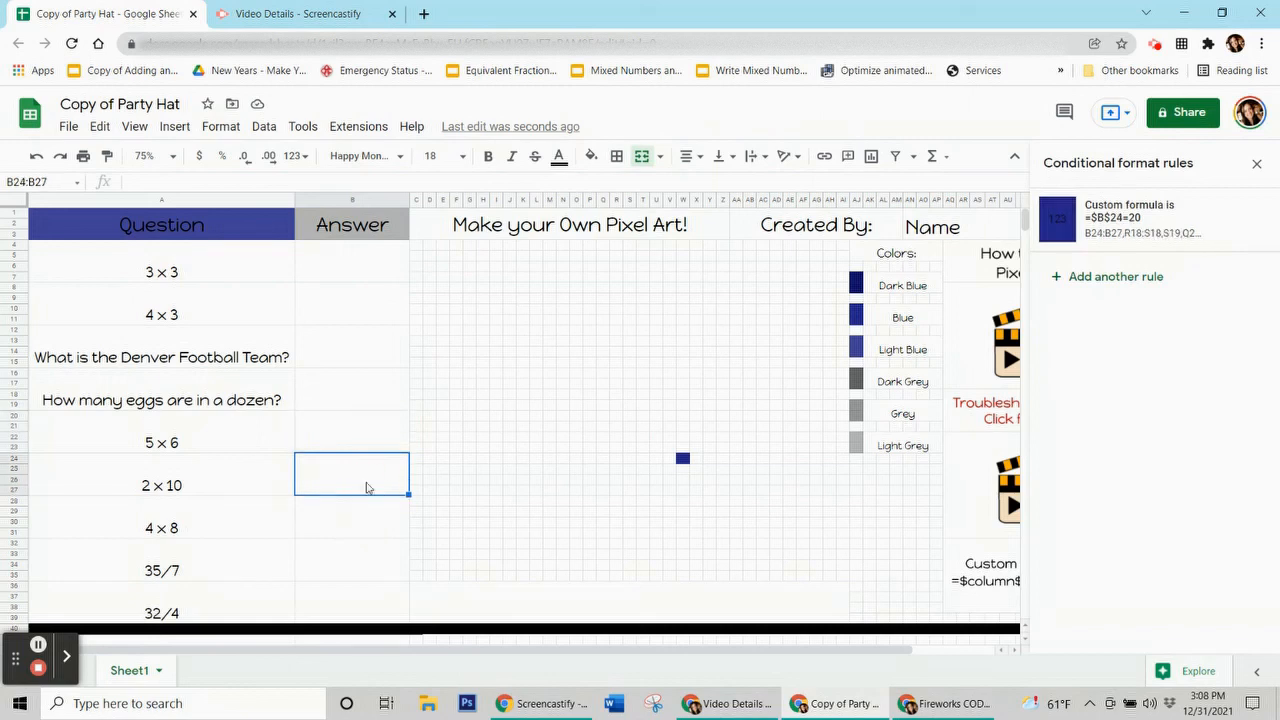
Step: Add W24 as another range to the =$B$24=20 rule and save it
{"action": "left_click", "coordinate": [1072, 220]}
{"action": "left_click", "coordinate": [1248, 287]}
{"action": "left_click_drag", "start_coordinate": [697, 193], "coordinate": [302, 142]}
{"action": "left_click", "coordinate": [180, 484]}
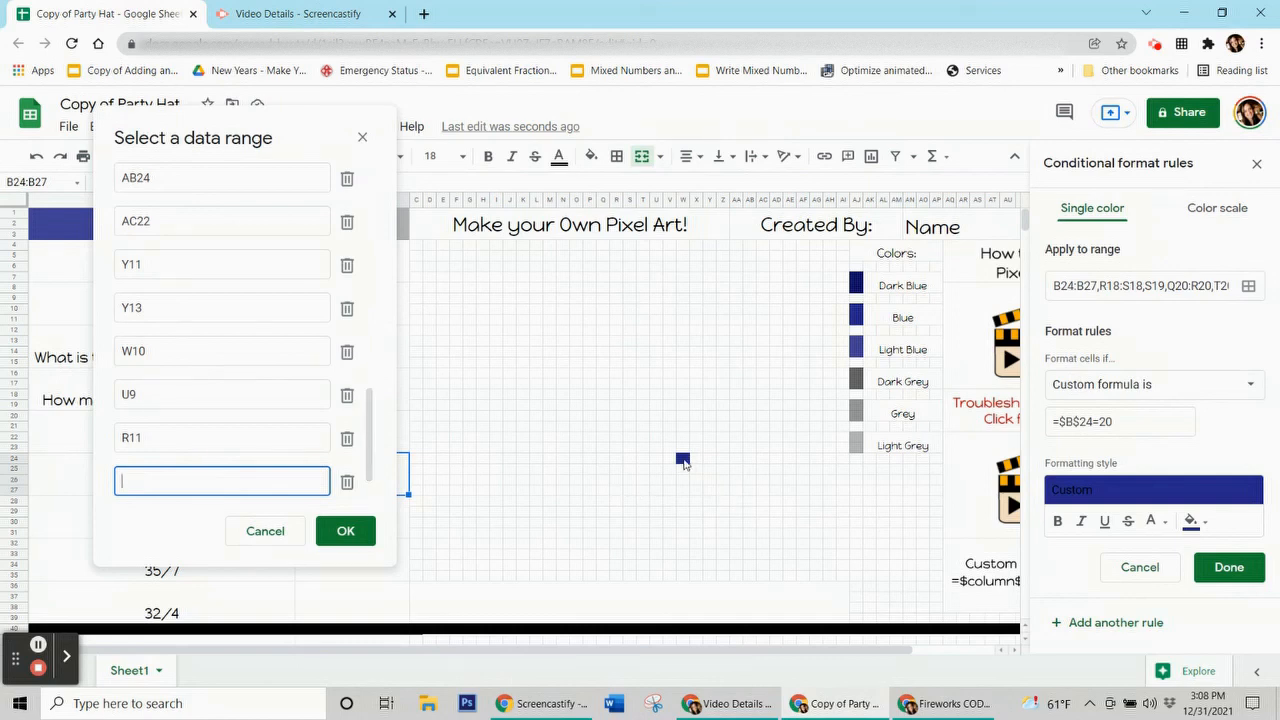
{"action": "left_click", "coordinate": [532, 499]}
{"action": "left_click", "coordinate": [343, 530]}
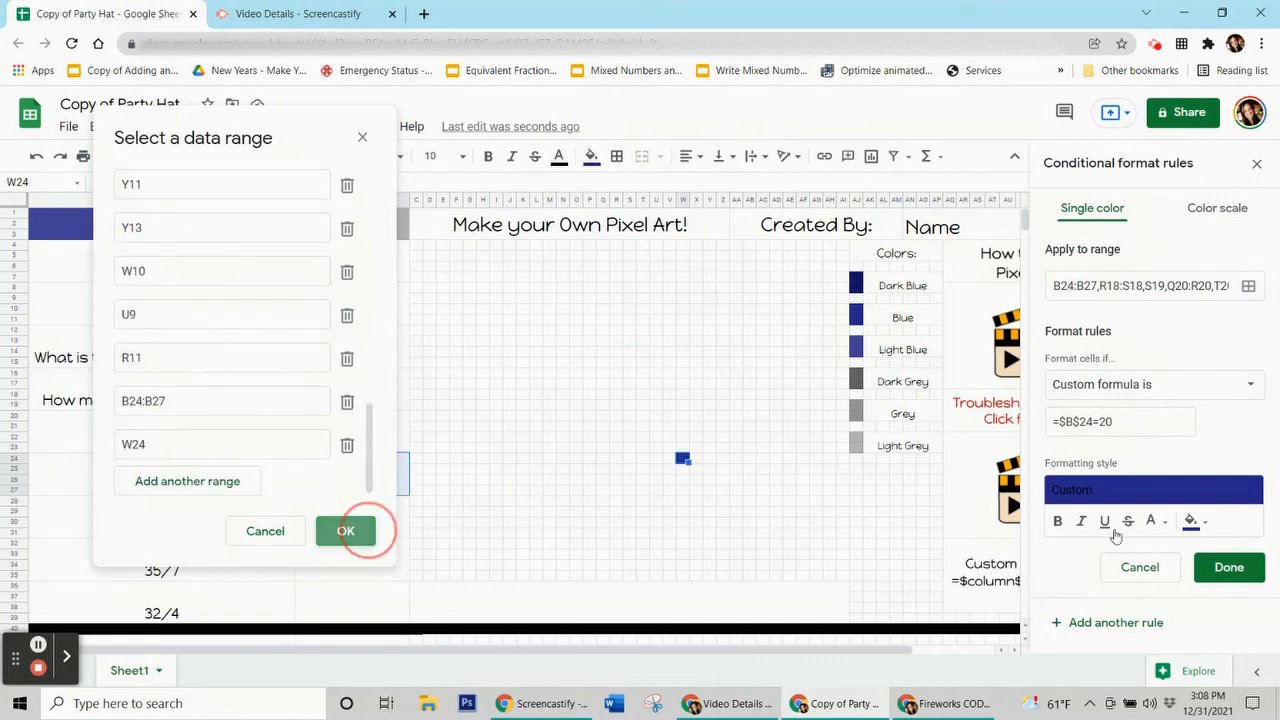
{"action": "left_click", "coordinate": [1220, 566]}
Step: Reset W24's manual fill colour, then select the 3 × 3 answer cell
{"action": "left_click", "coordinate": [591, 156]}
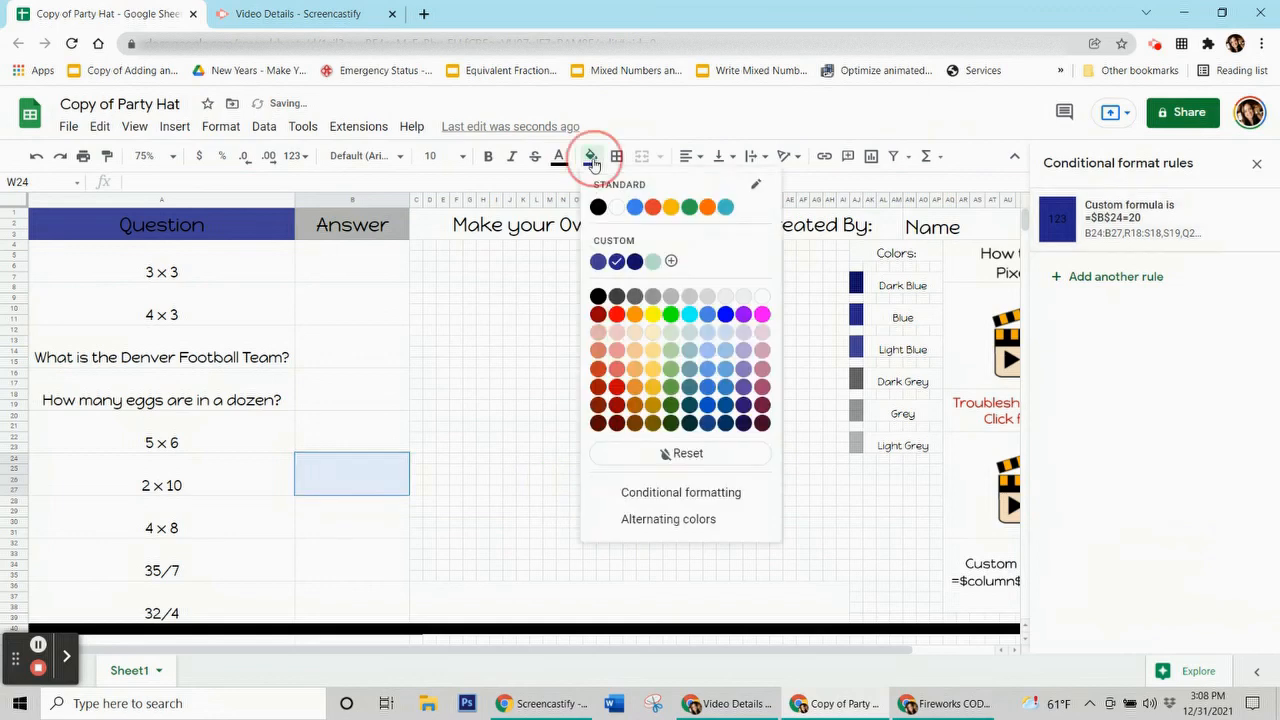
{"action": "left_click", "coordinate": [689, 453]}
{"action": "left_click", "coordinate": [340, 522]}
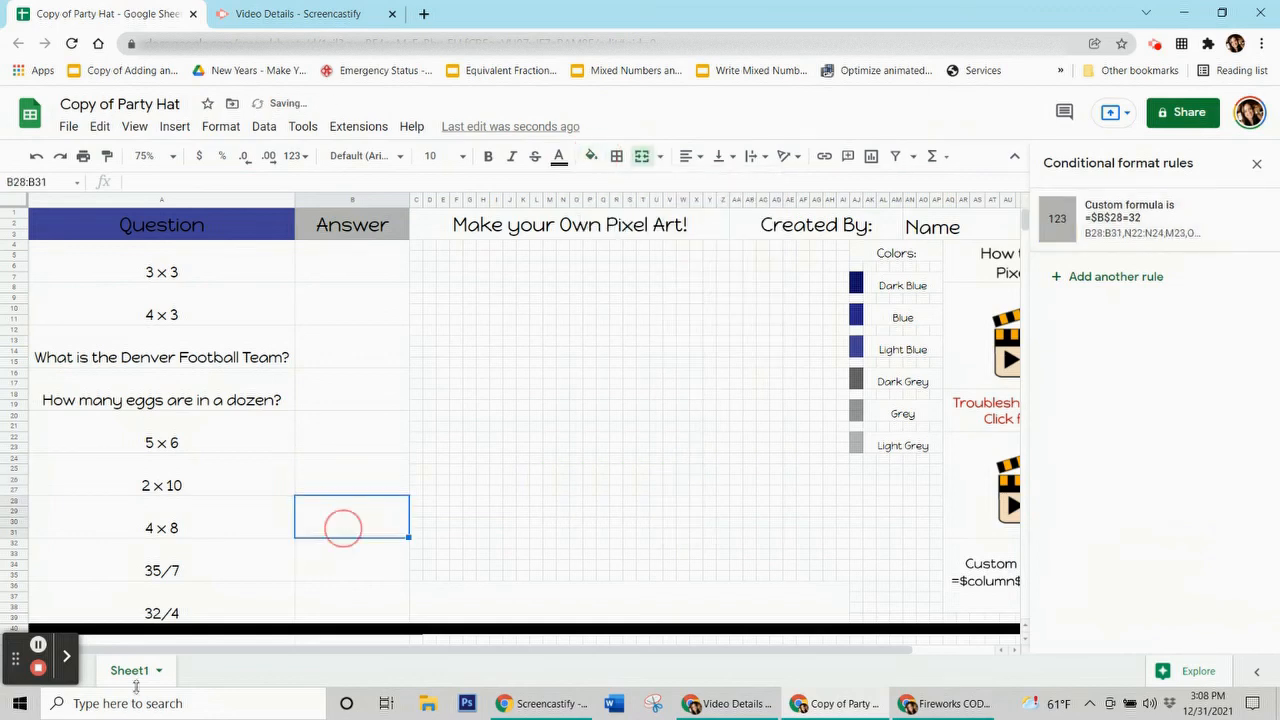
{"action": "left_click", "coordinate": [366, 264]}
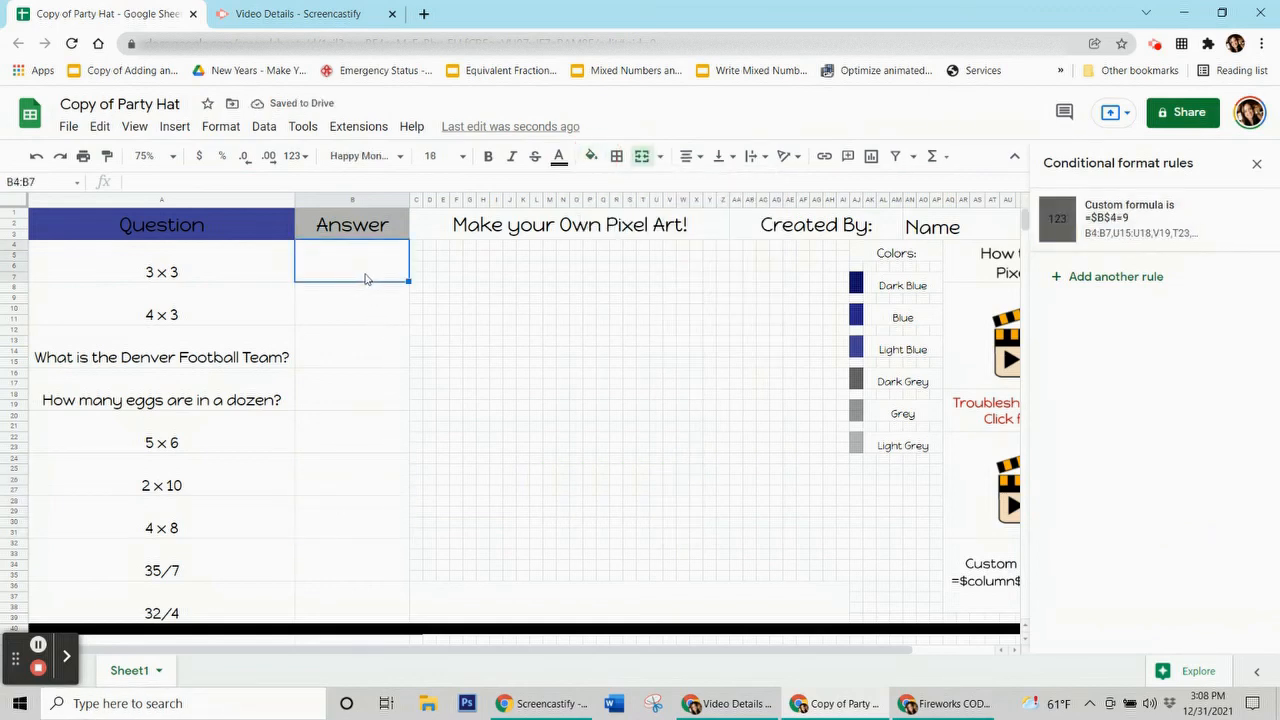
Step: Enter the first answers in column B: 9, 12, Broncos, 12 and 30
{"action": "type", "text": "9"}
{"action": "key", "text": "Return"}
{"action": "type", "text": "12"}
{"action": "key", "text": "Return"}
{"action": "type", "text": "Broncos"}
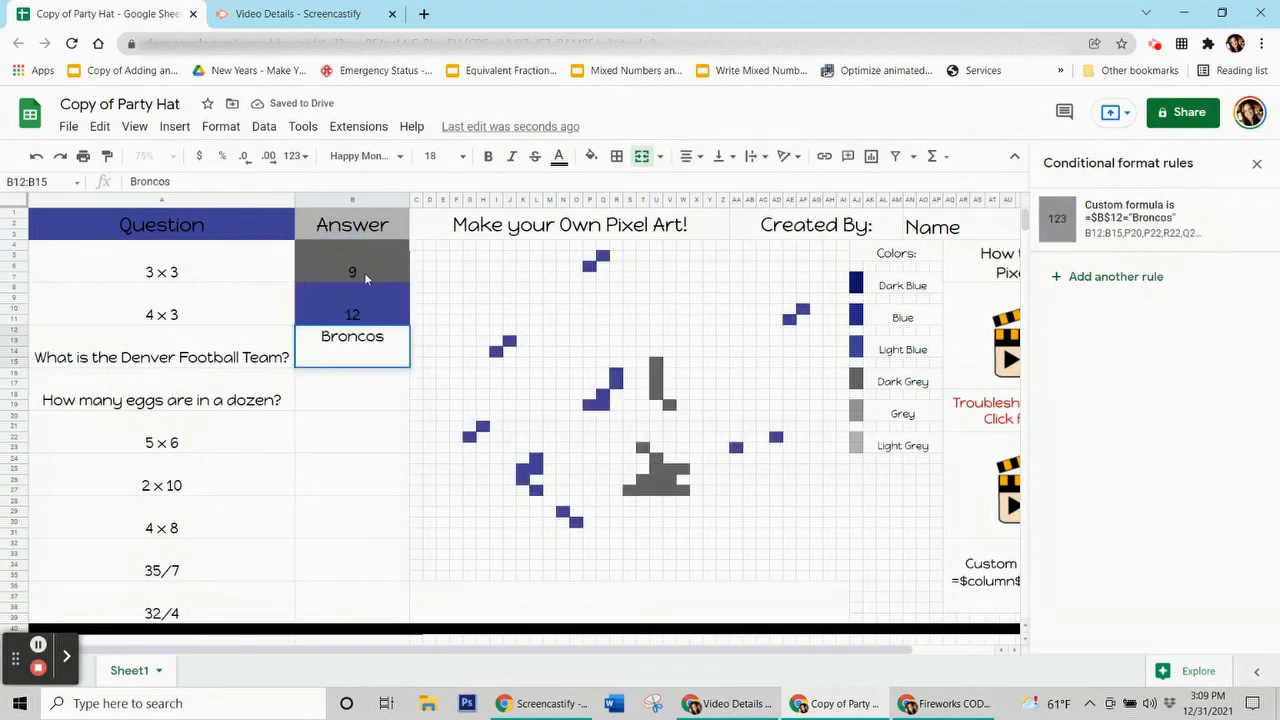
{"action": "key", "text": "Return"}
{"action": "type", "text": "12"}
{"action": "key", "text": "Return"}
{"action": "type", "text": "30"}
{"action": "key", "text": "Return"}
Step: Enter the remaining answers 20, 32, 5 and 8, then close the Conditional format rules sidebar
{"action": "type", "text": "20"}
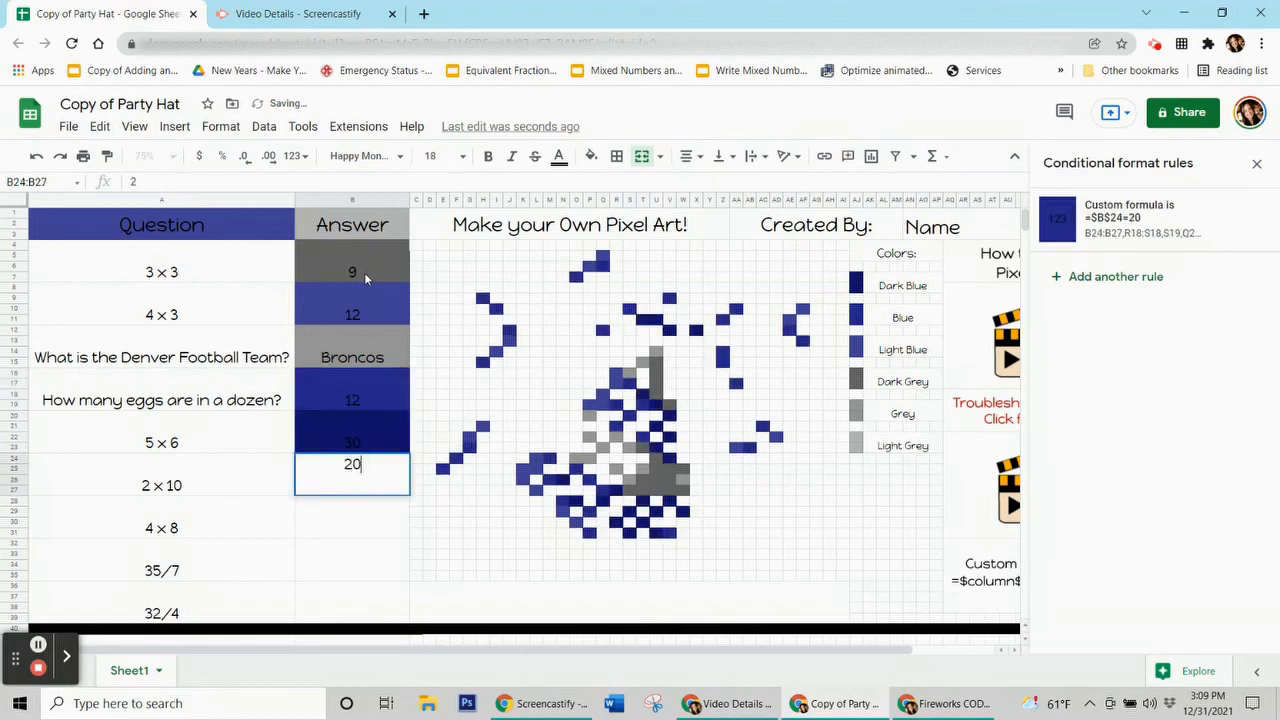
{"action": "key", "text": "Return"}
{"action": "type", "text": "32"}
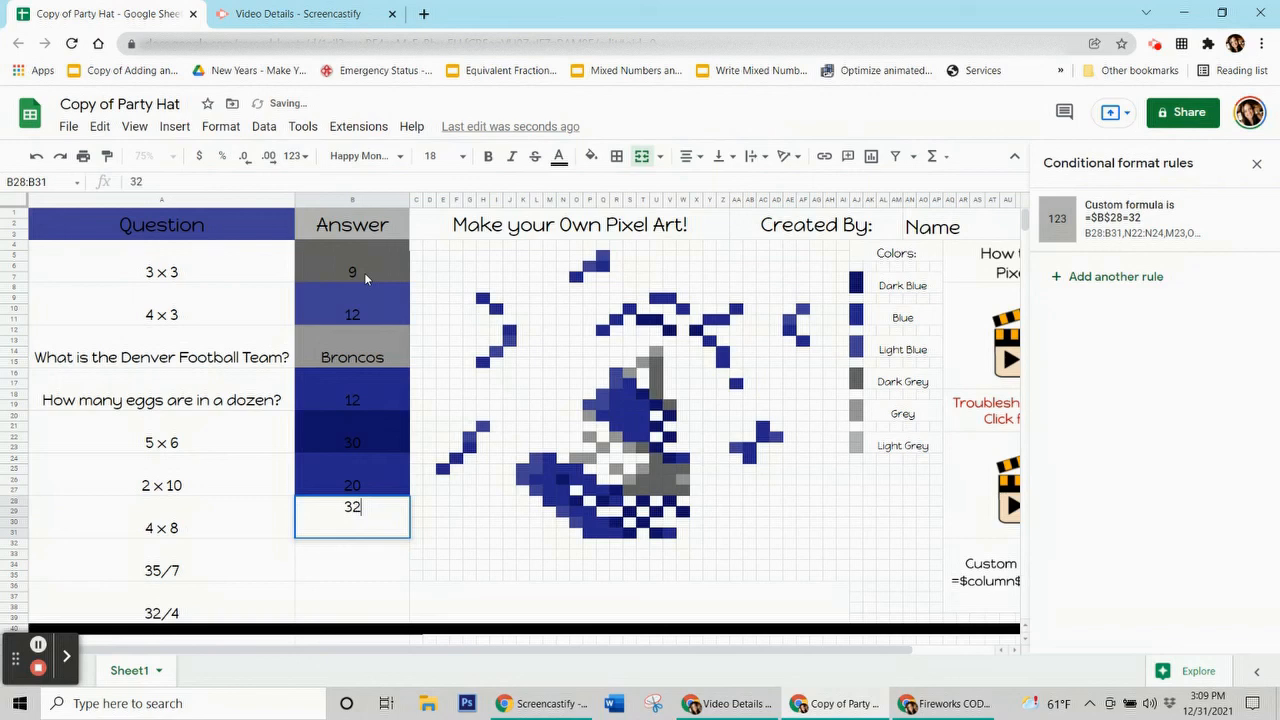
{"action": "key", "text": "Return"}
{"action": "type", "text": "5"}
{"action": "key", "text": "Return"}
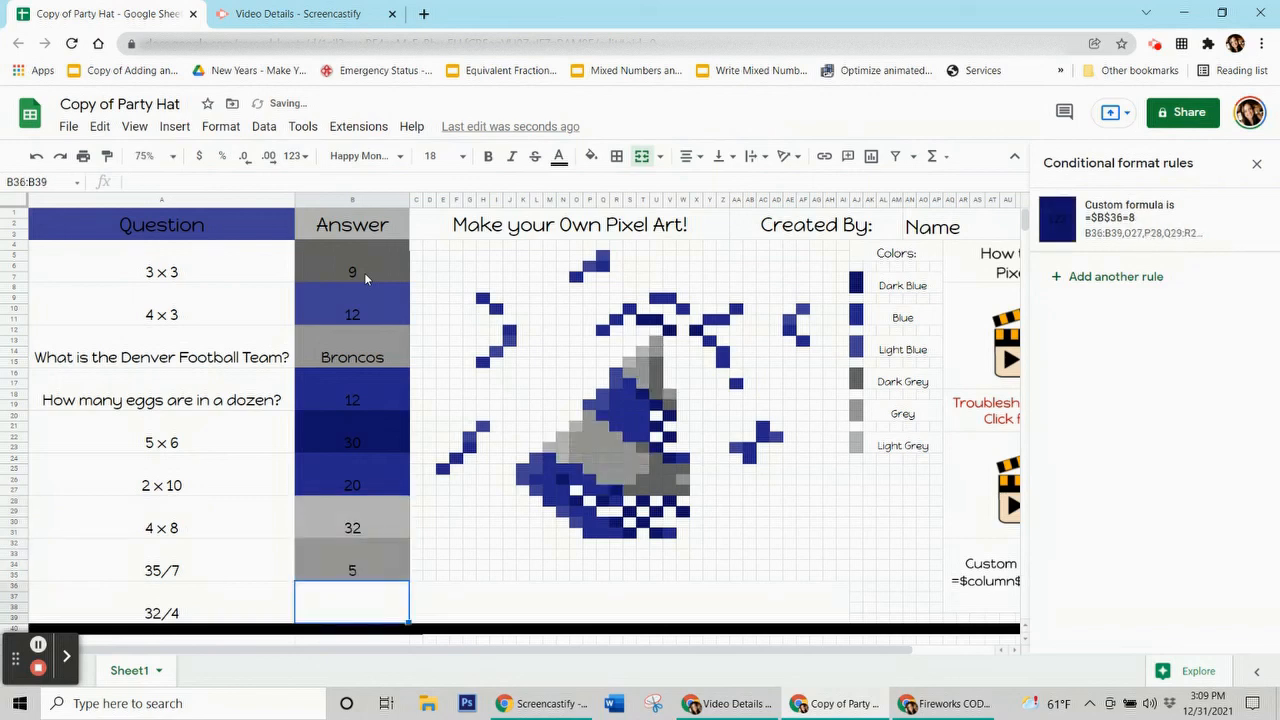
{"action": "type", "text": "8"}
{"action": "key", "text": "Return"}
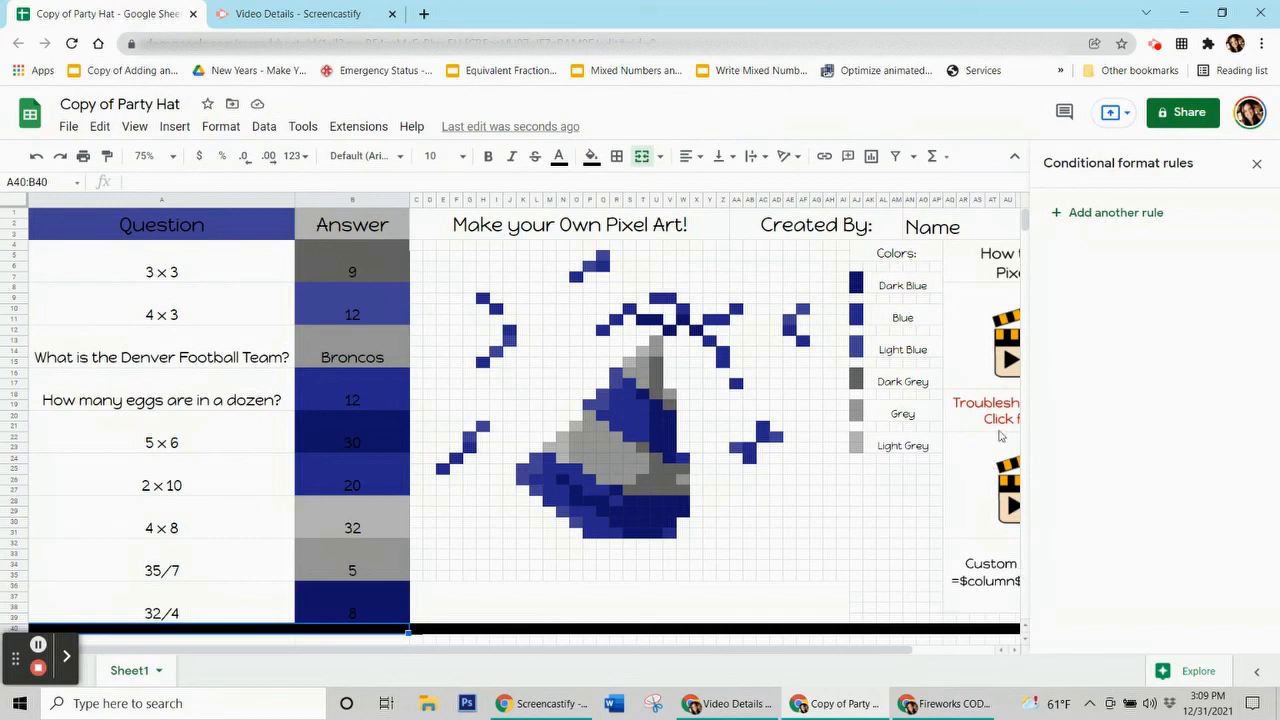
{"action": "left_click", "coordinate": [1257, 165]}
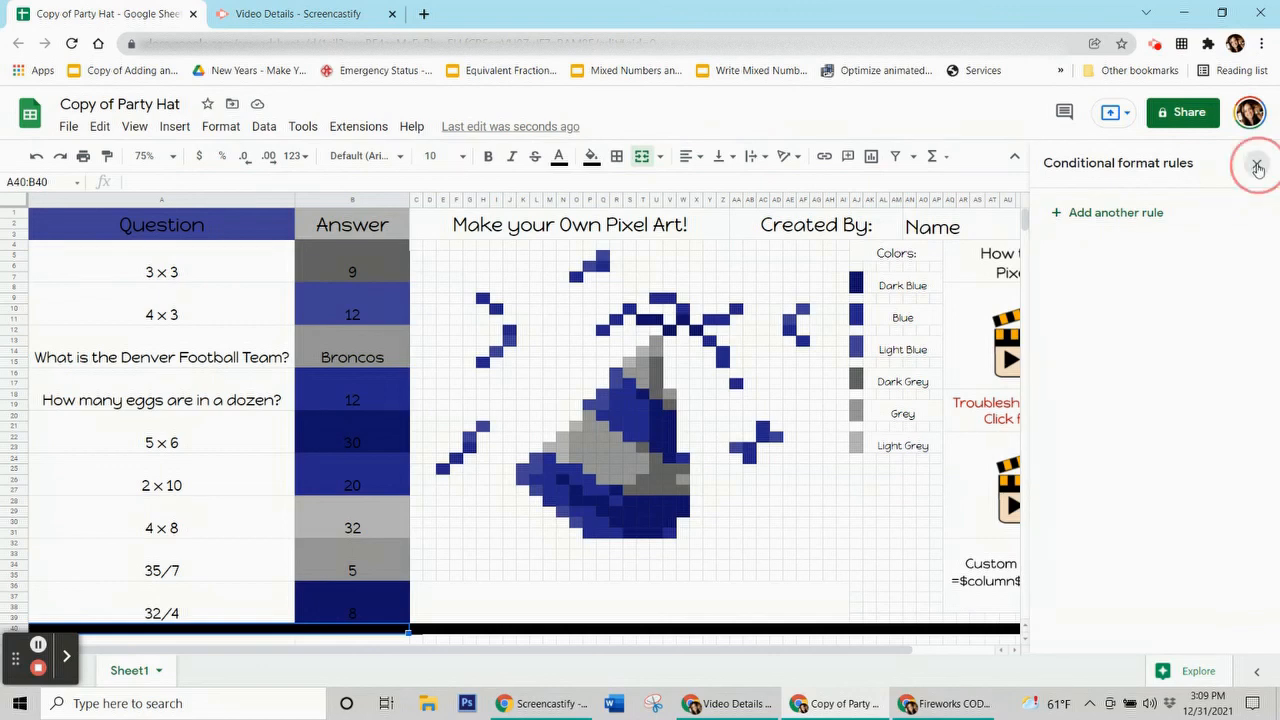